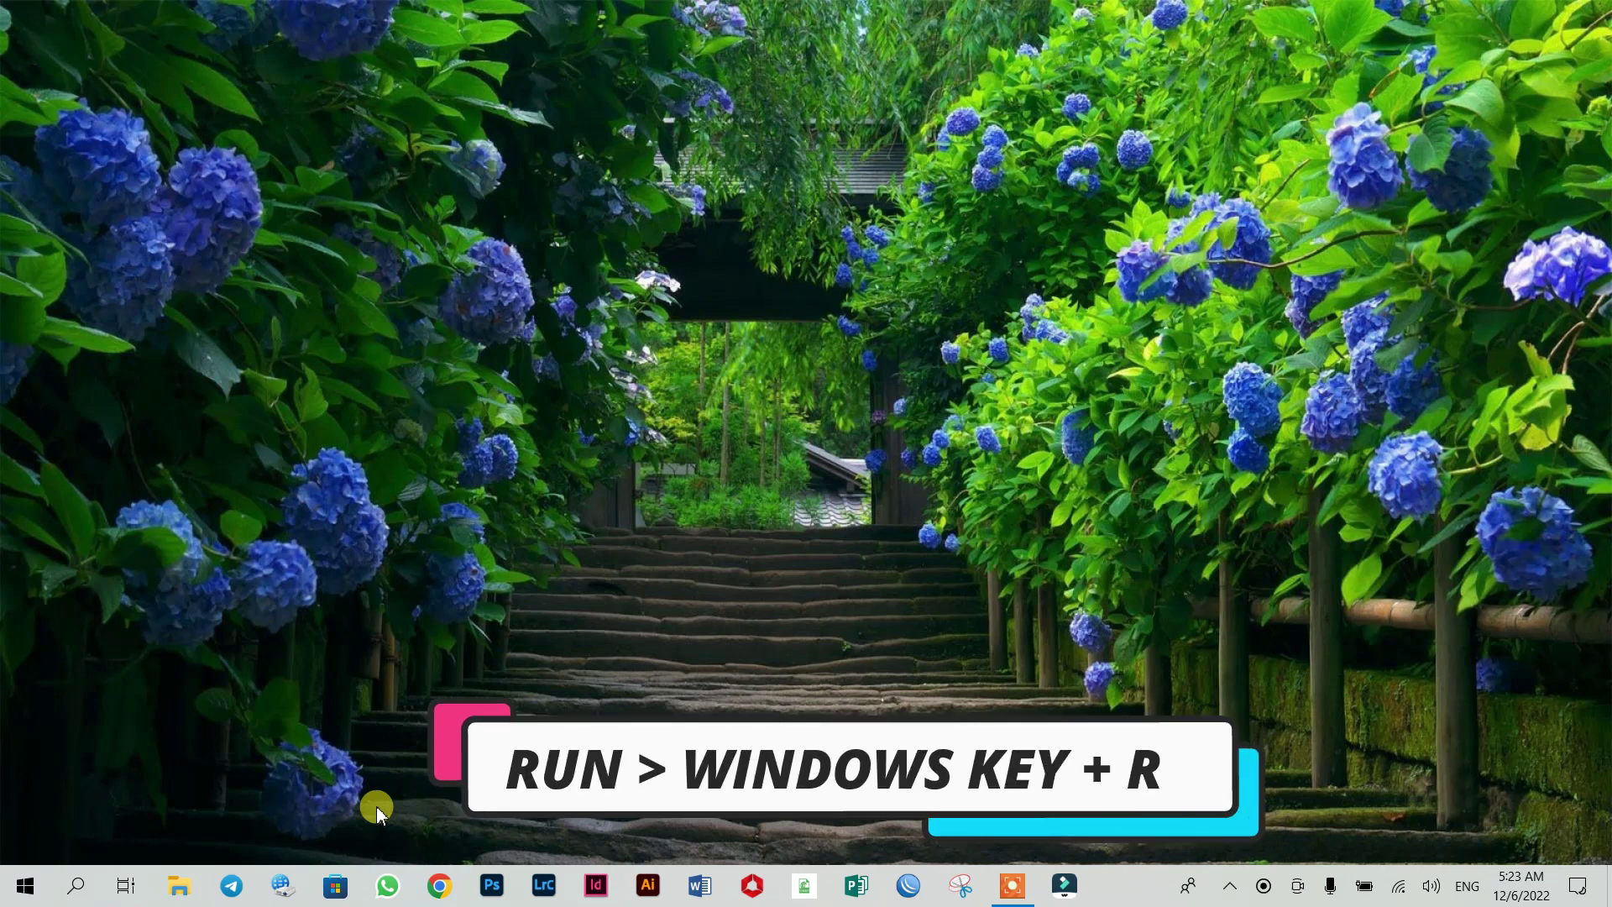
Launch Notepad from the Run dialog with the command notepad
{"action": "key", "text": "super+r"}
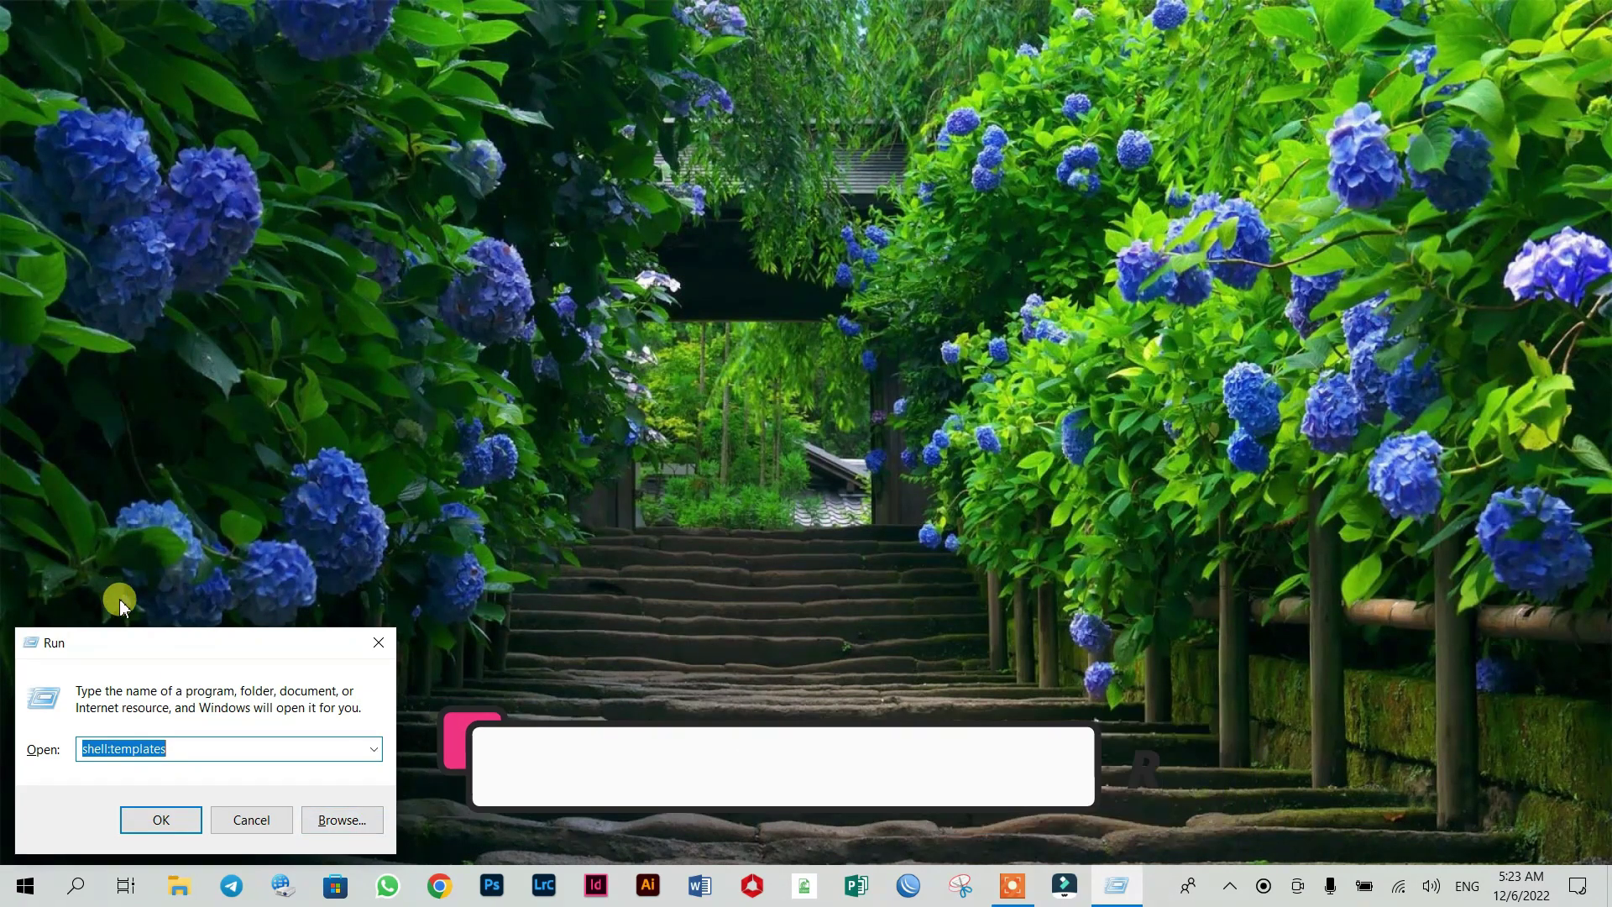
{"action": "left_click_drag", "start_coordinate": [166, 644], "coordinate": [353, 602]}
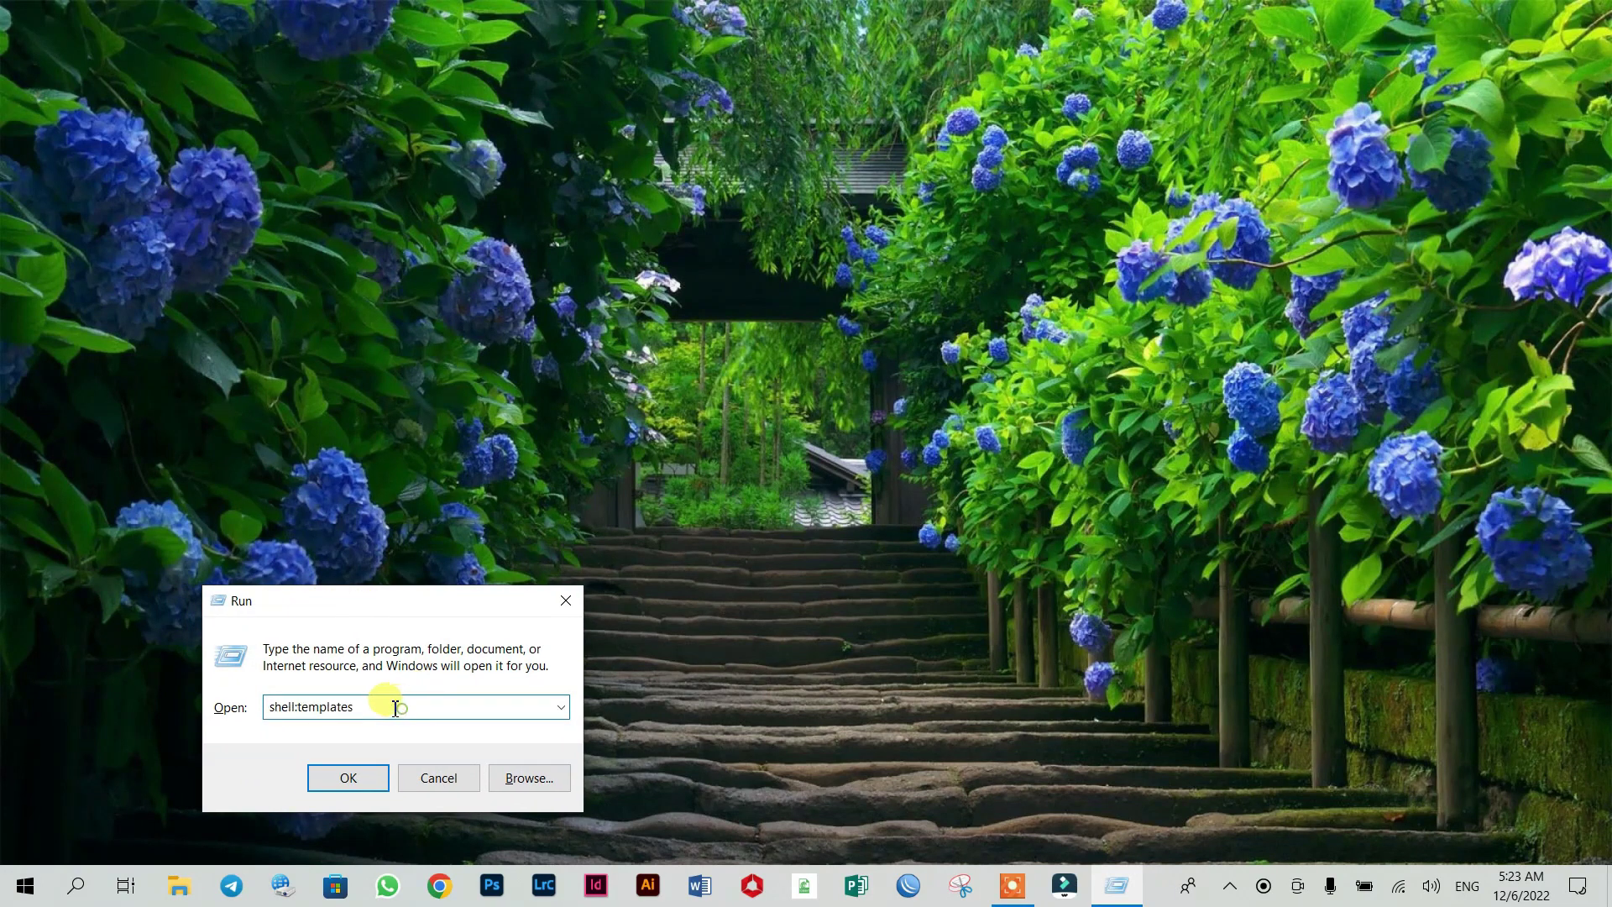
{"action": "type", "text": "o"}
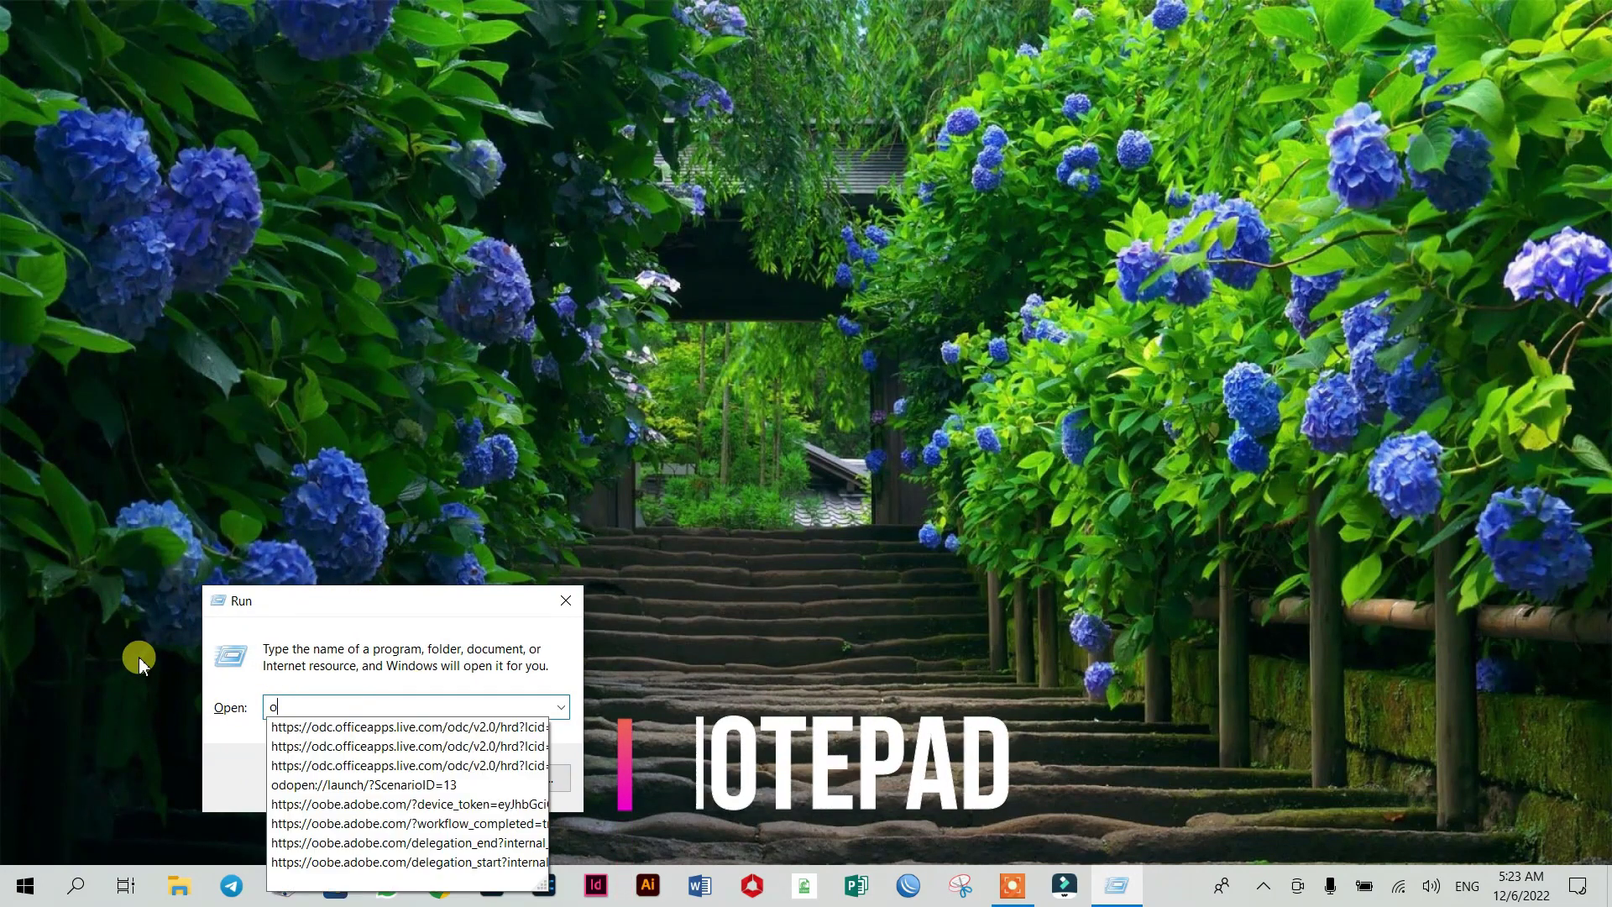
{"action": "key", "text": "BackSpace"}
{"action": "type", "text": "not"}
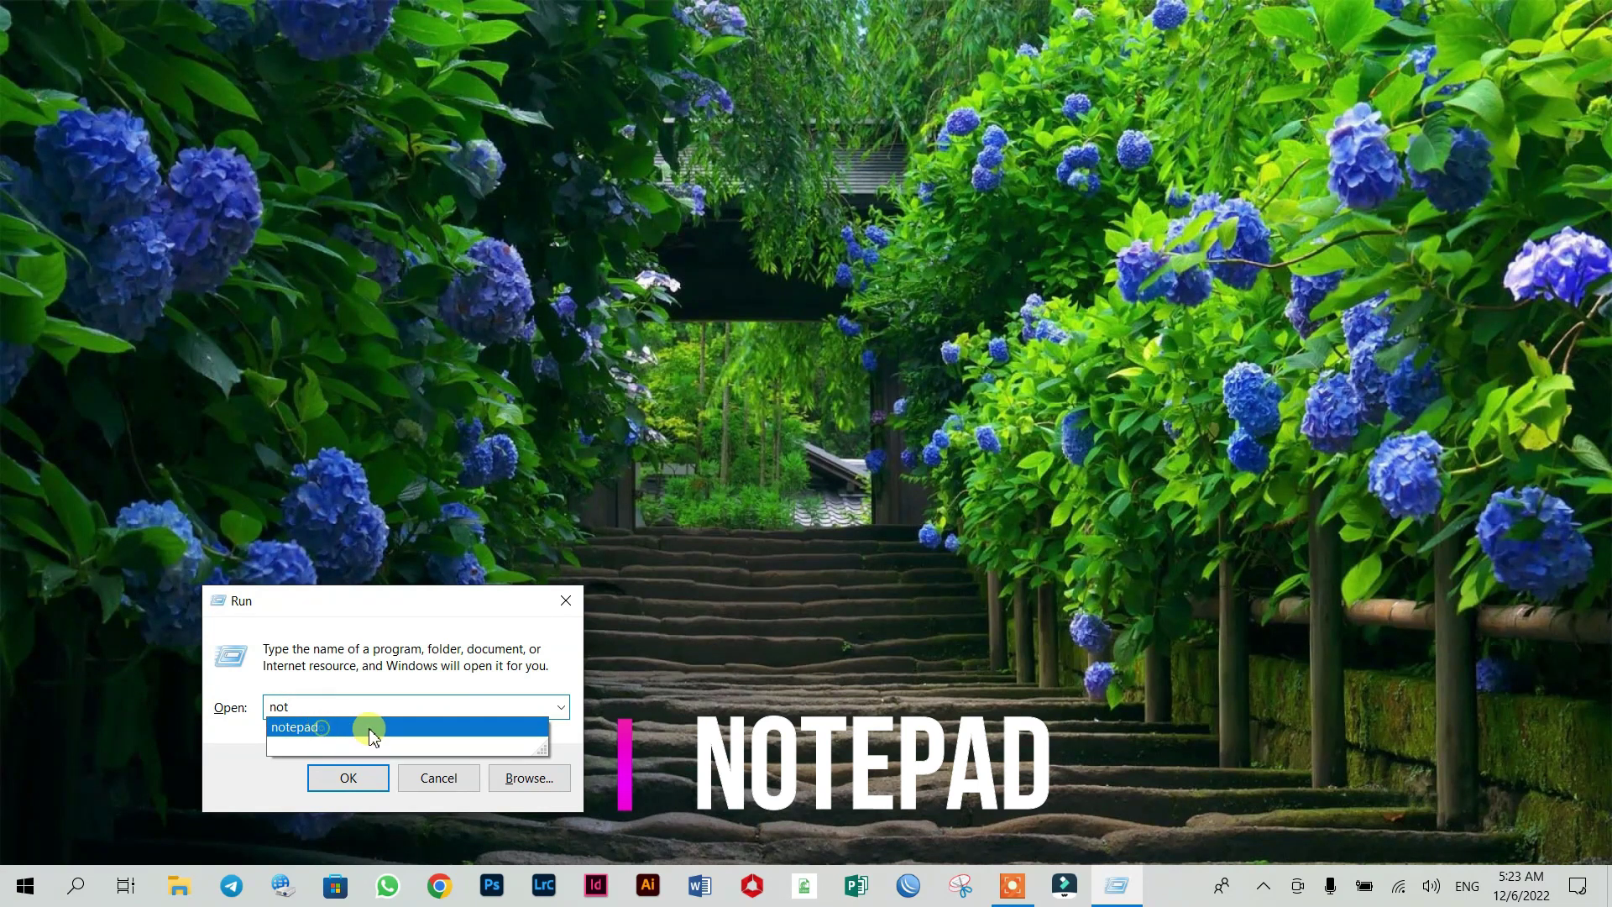
{"action": "left_click", "coordinate": [340, 728]}
{"action": "left_click", "coordinate": [345, 779]}
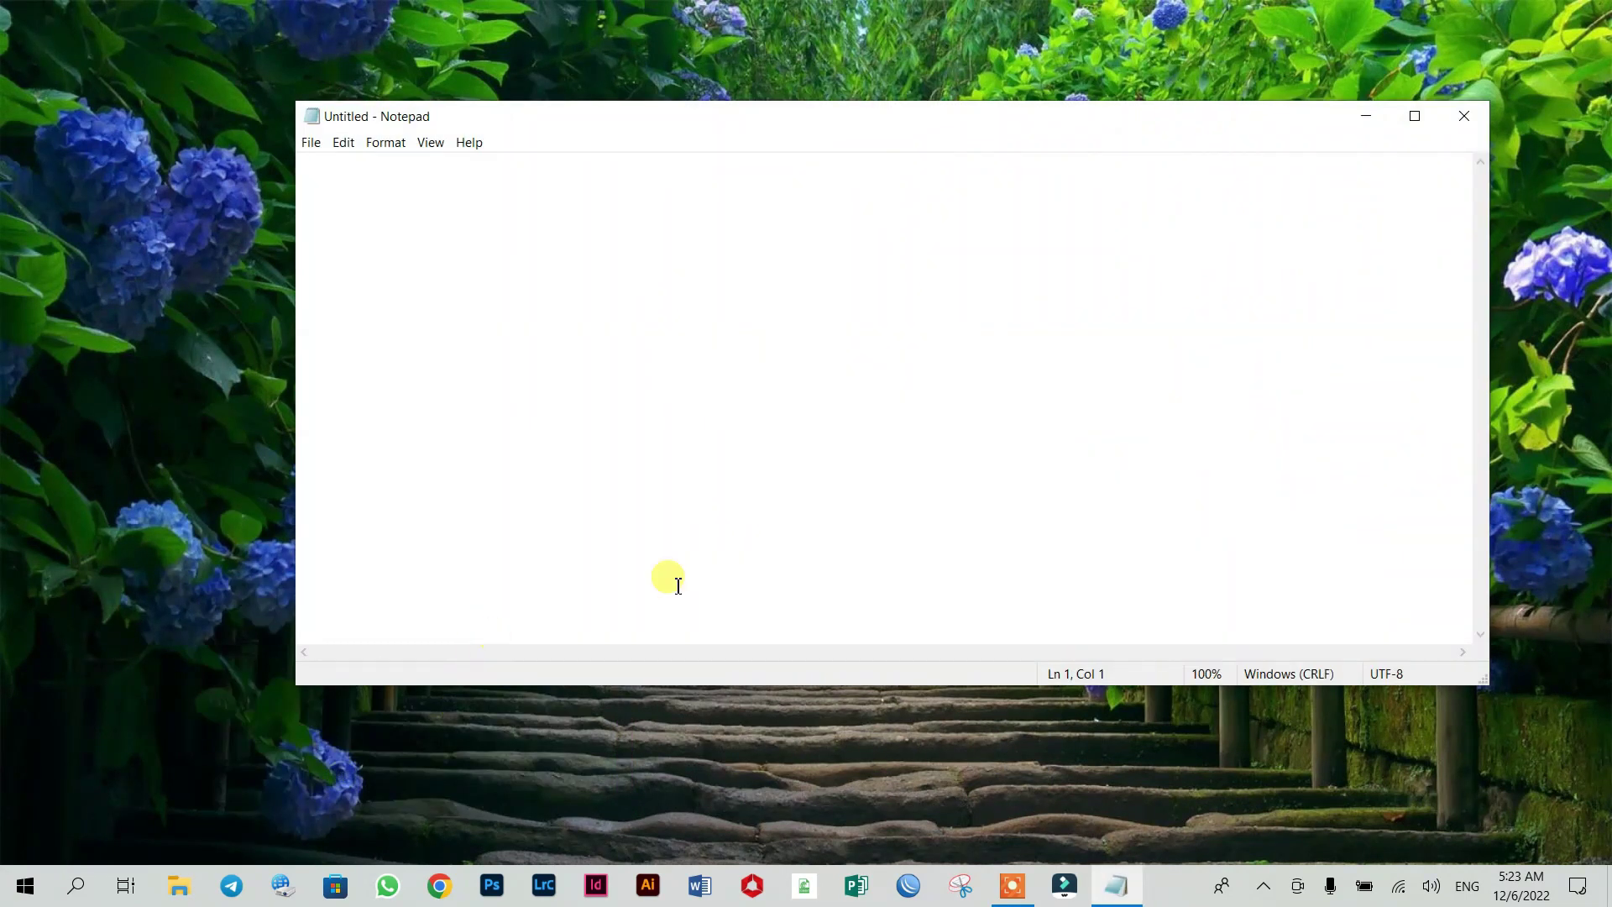
Write the sentence "I love Cambodia." in the blank document and copy it
{"action": "left_click_drag", "start_coordinate": [1033, 124], "coordinate": [957, 149]}
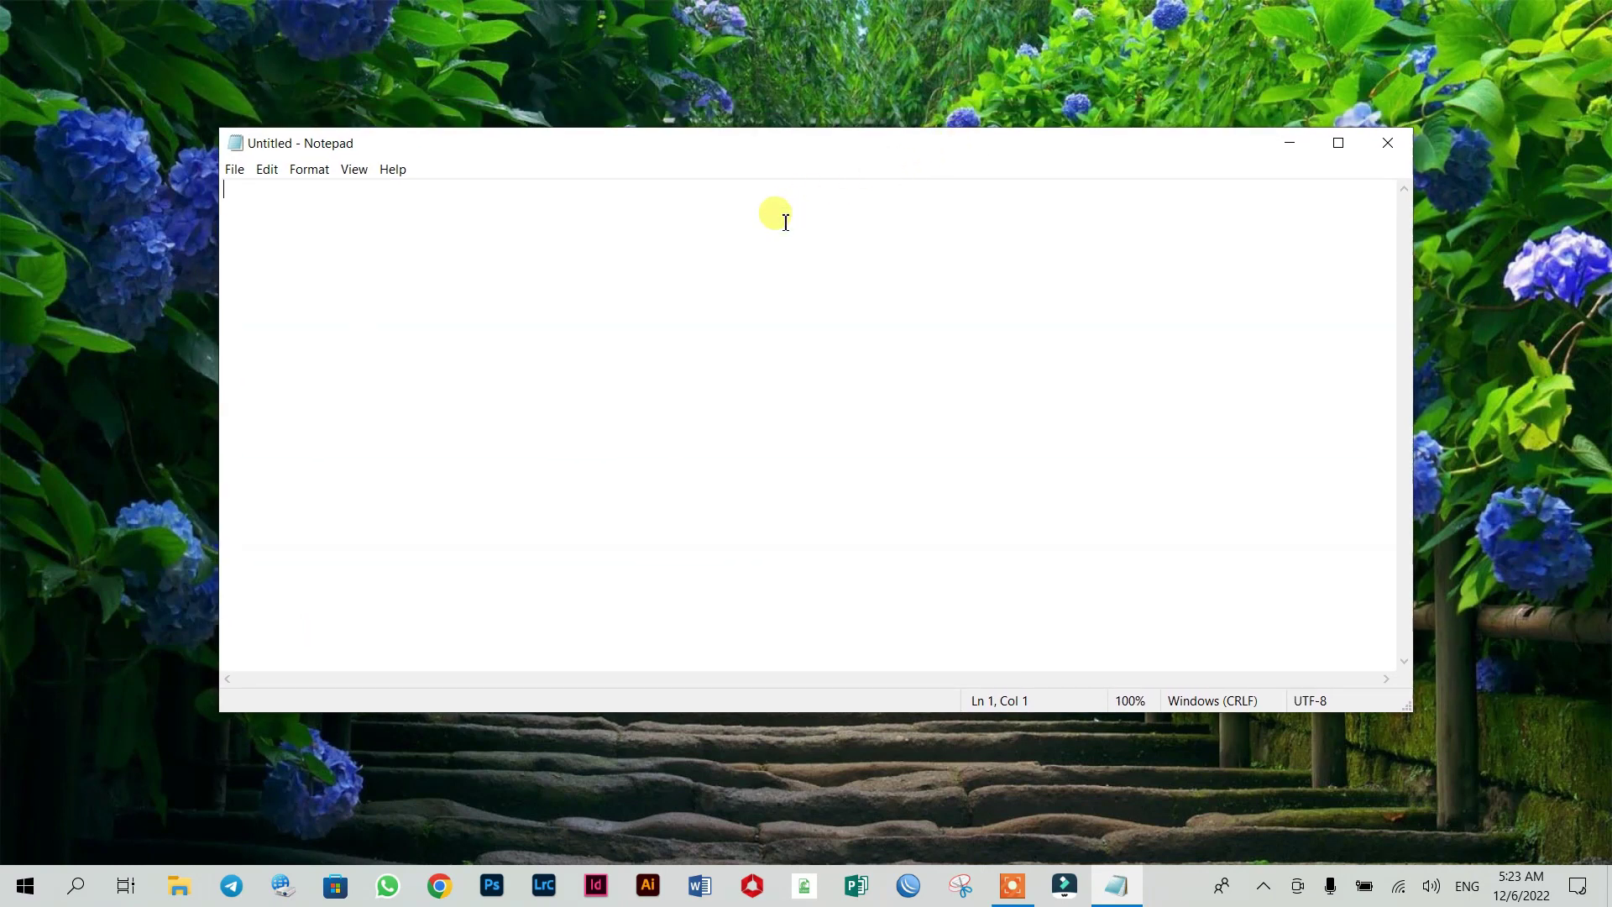
{"action": "type", "text": "I love Cambodia."}
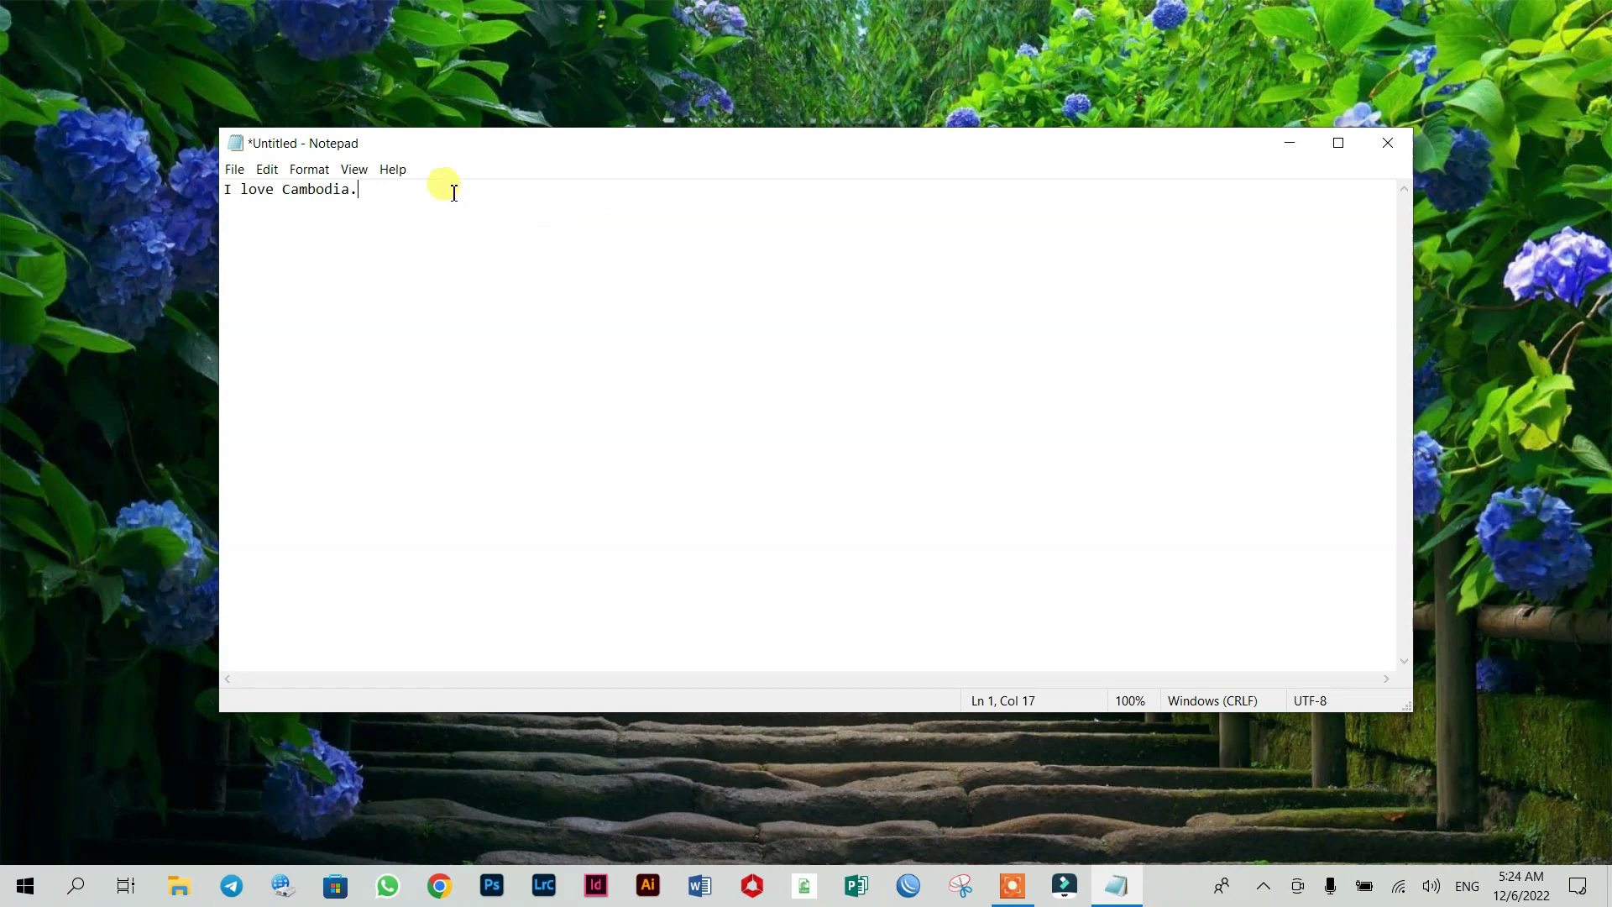
{"action": "left_click_drag", "start_coordinate": [359, 189], "coordinate": [207, 185]}
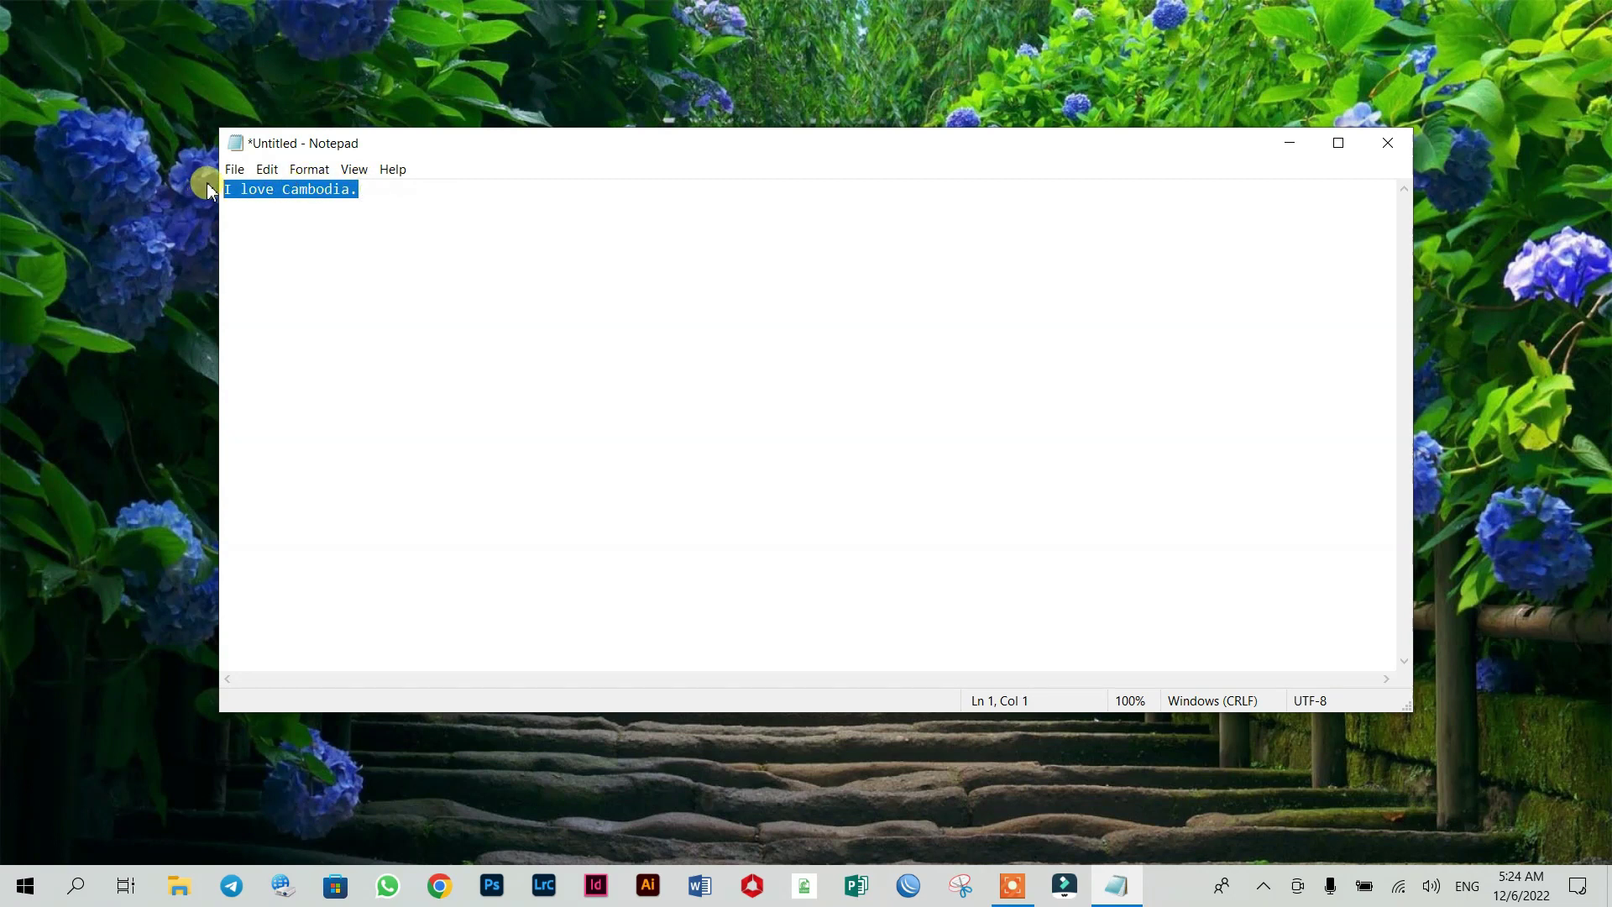
{"action": "right_click", "coordinate": [262, 190]}
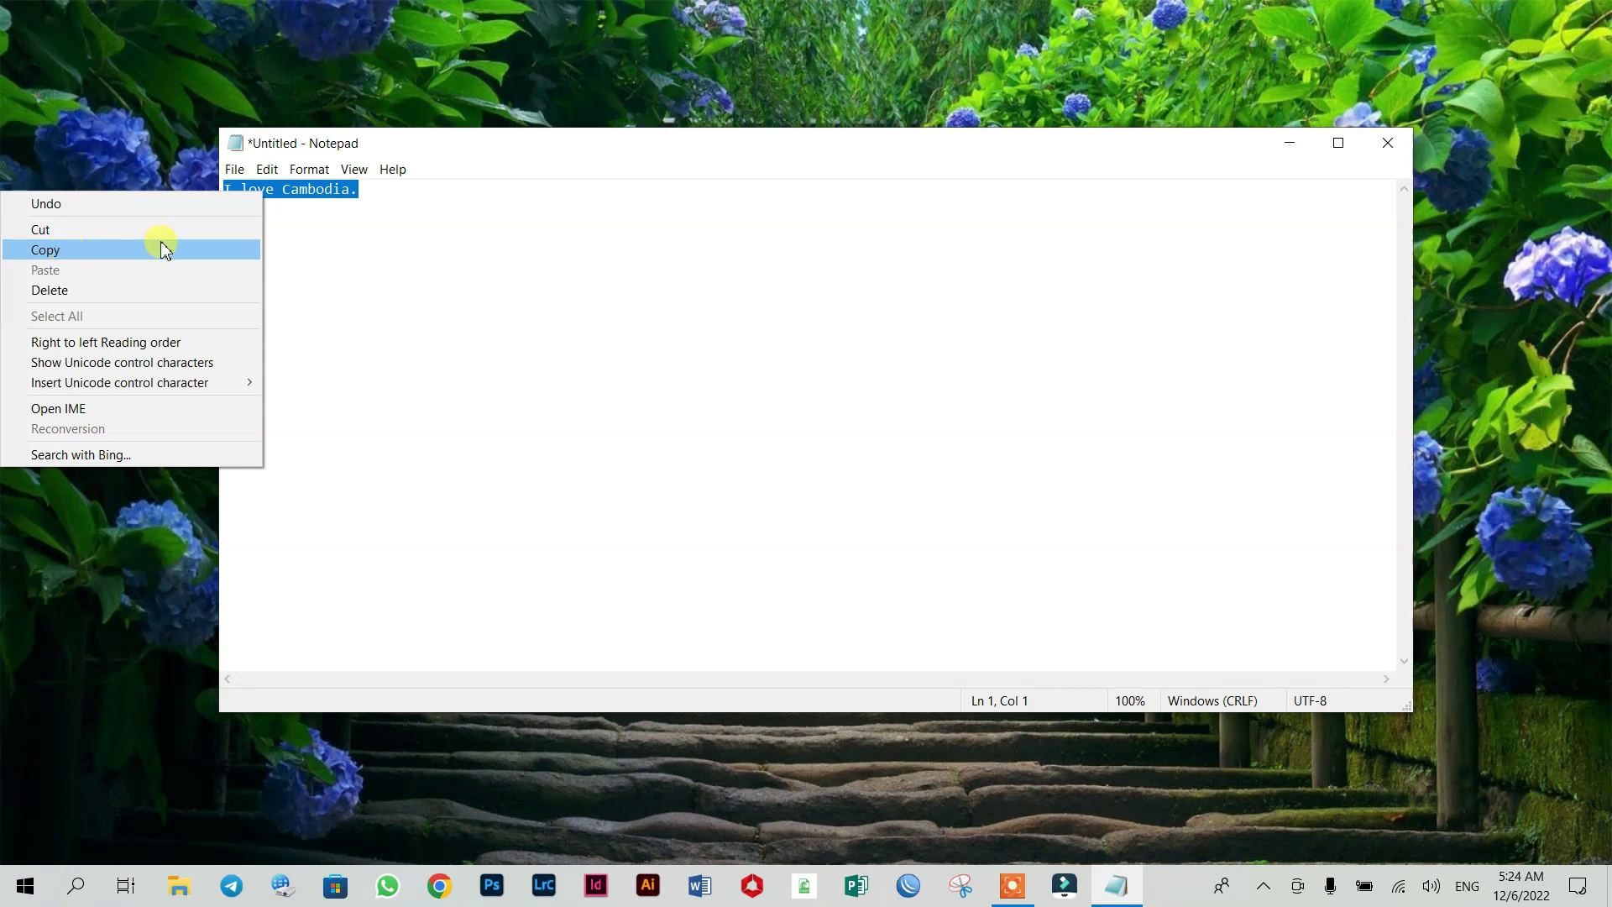
{"action": "left_click", "coordinate": [64, 251]}
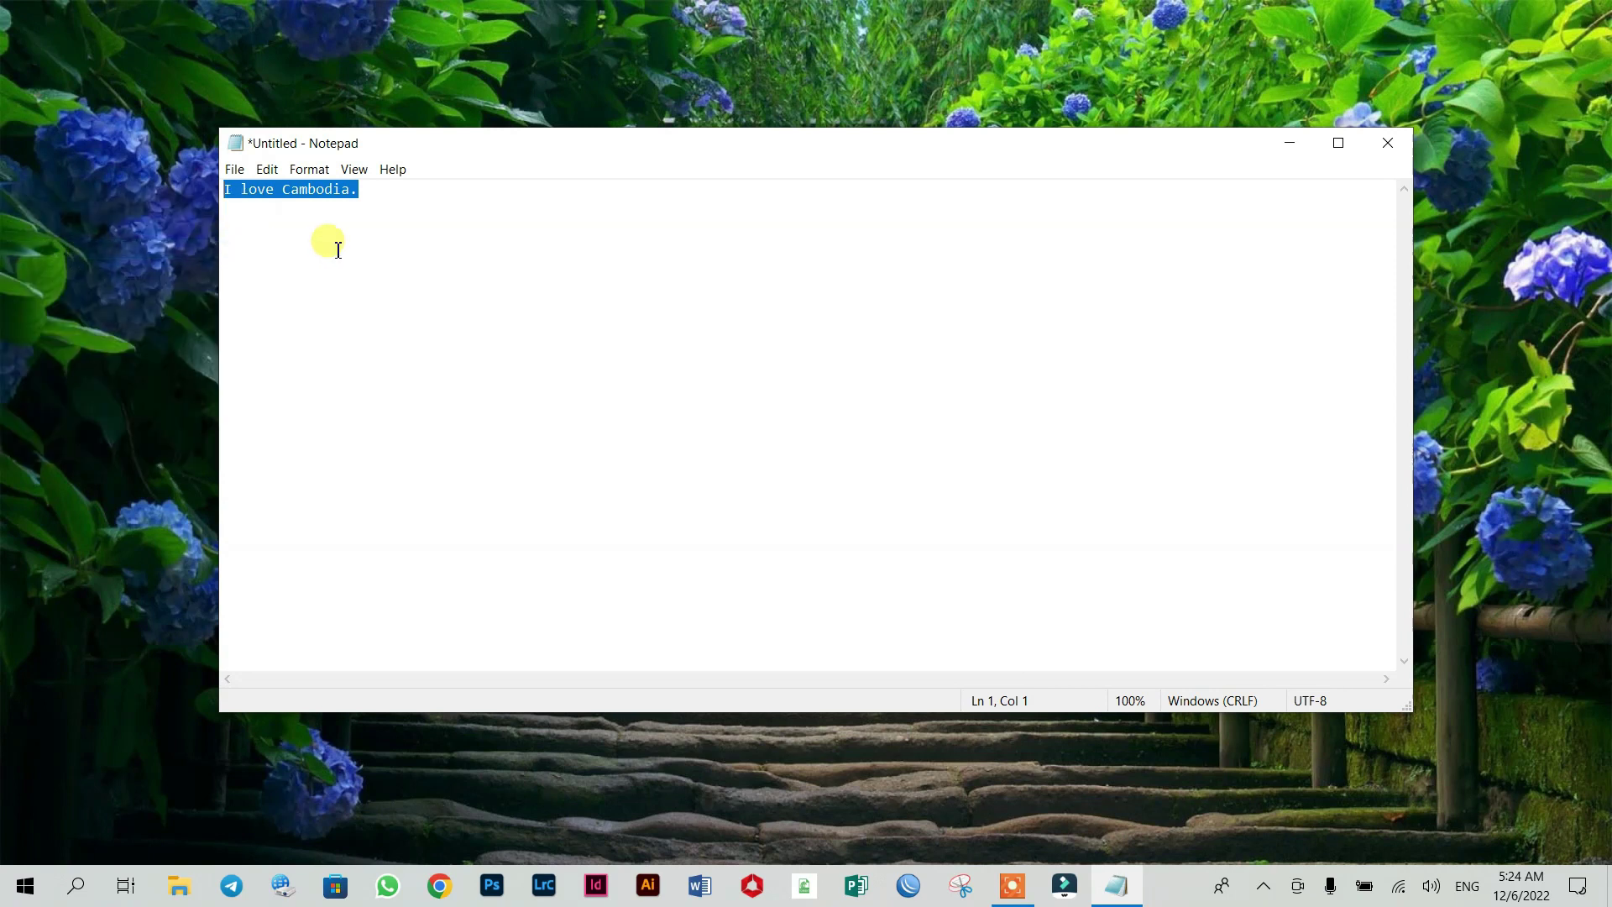
Paste the copied sentence on line 4, leaving two blank lines below the first sentence
{"action": "left_click", "coordinate": [416, 212]}
{"action": "key", "text": "Return"}
{"action": "key", "text": "Return"}
{"action": "key", "text": "Return"}
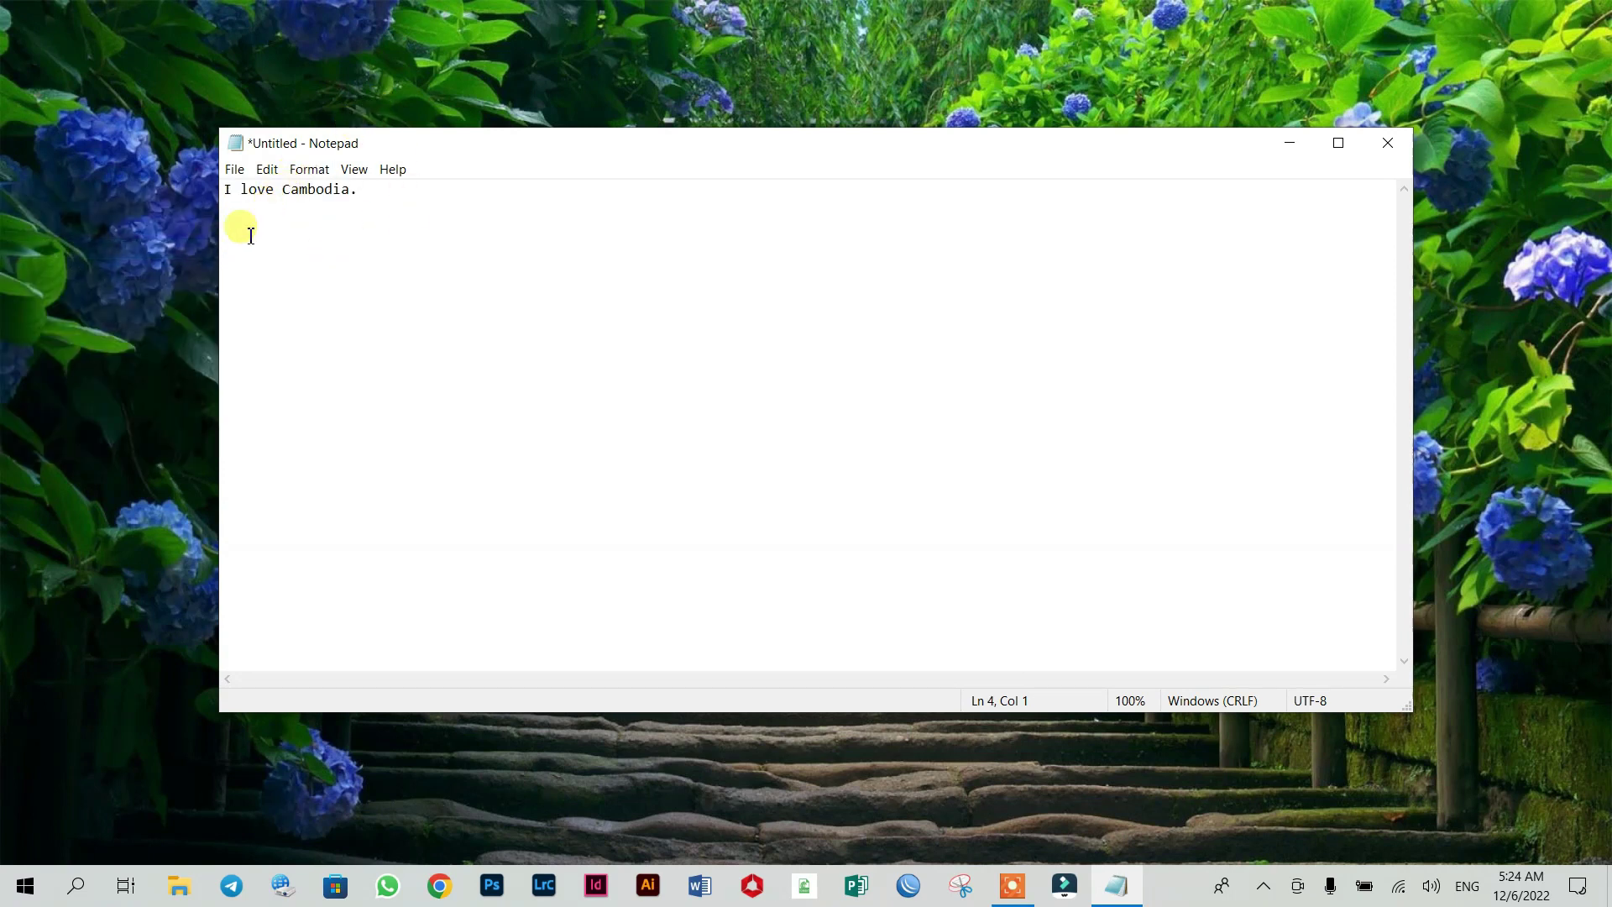
{"action": "right_click", "coordinate": [232, 252]}
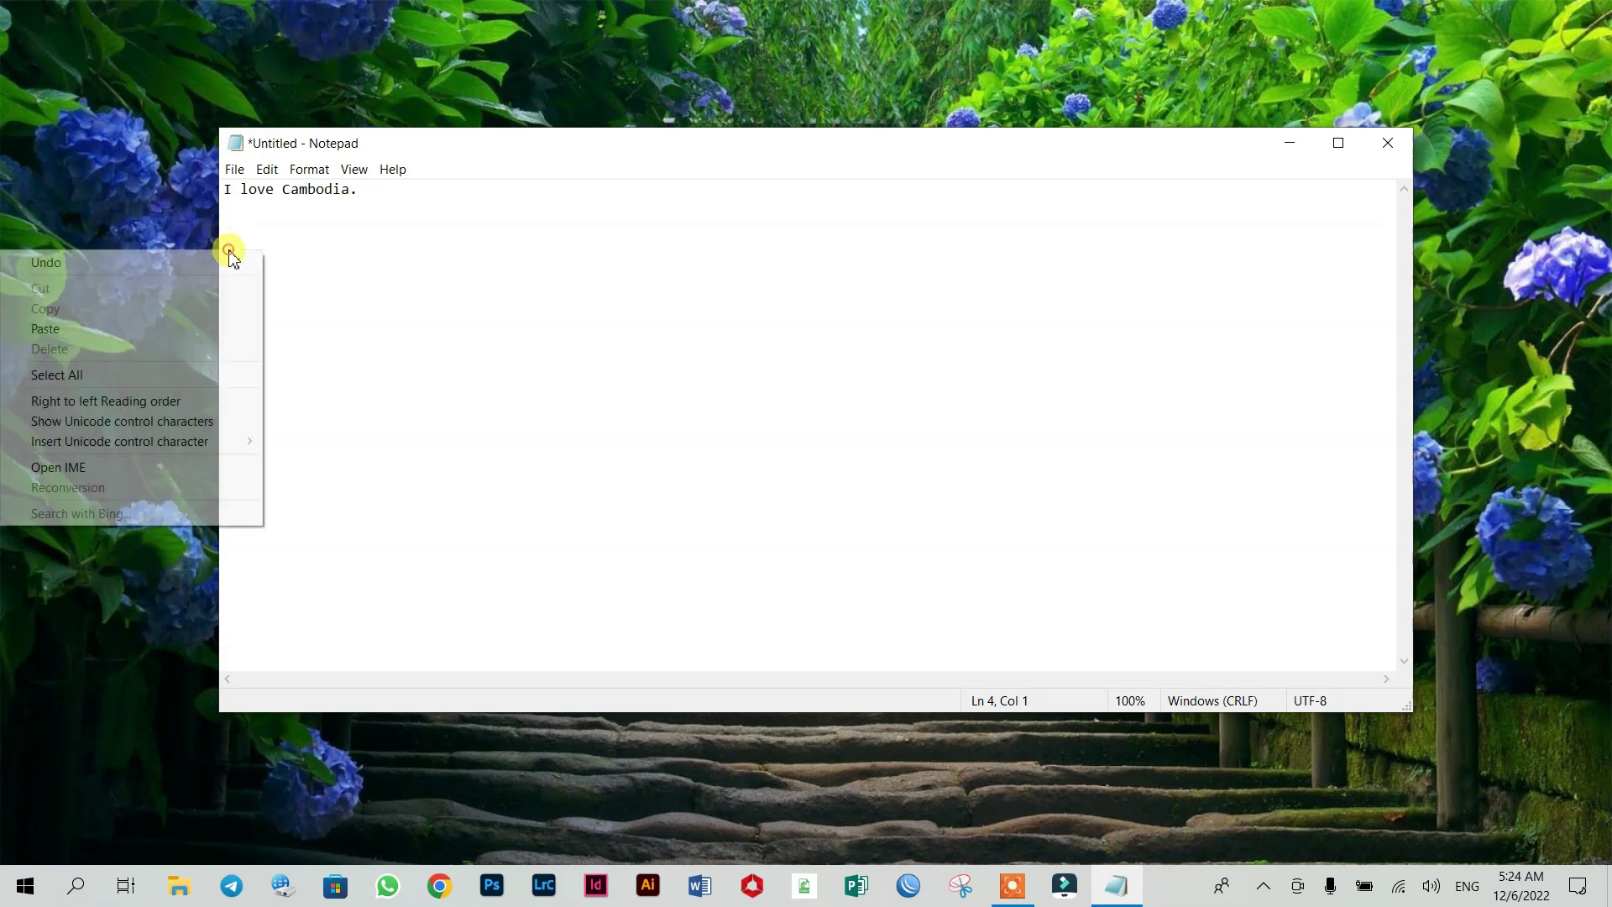
{"action": "left_click", "coordinate": [65, 327]}
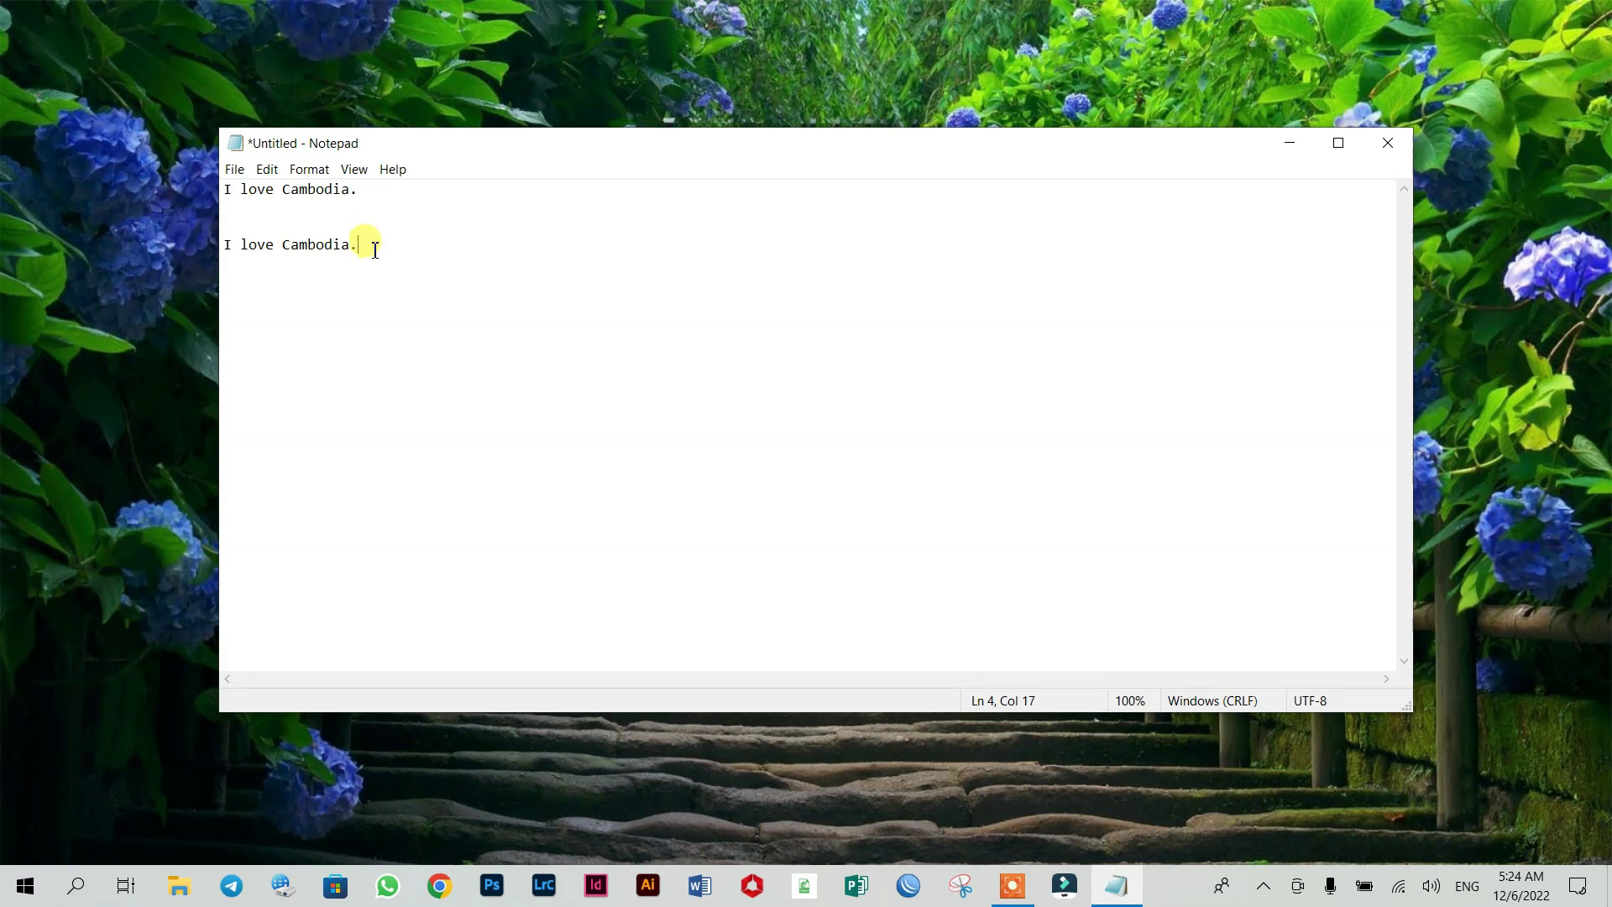
Copy the sentence on line 4 and paste it three times, on lines 7, 8 and 9
{"action": "left_click_drag", "start_coordinate": [375, 245], "coordinate": [226, 244]}
{"action": "key", "text": "ctrl+c"}
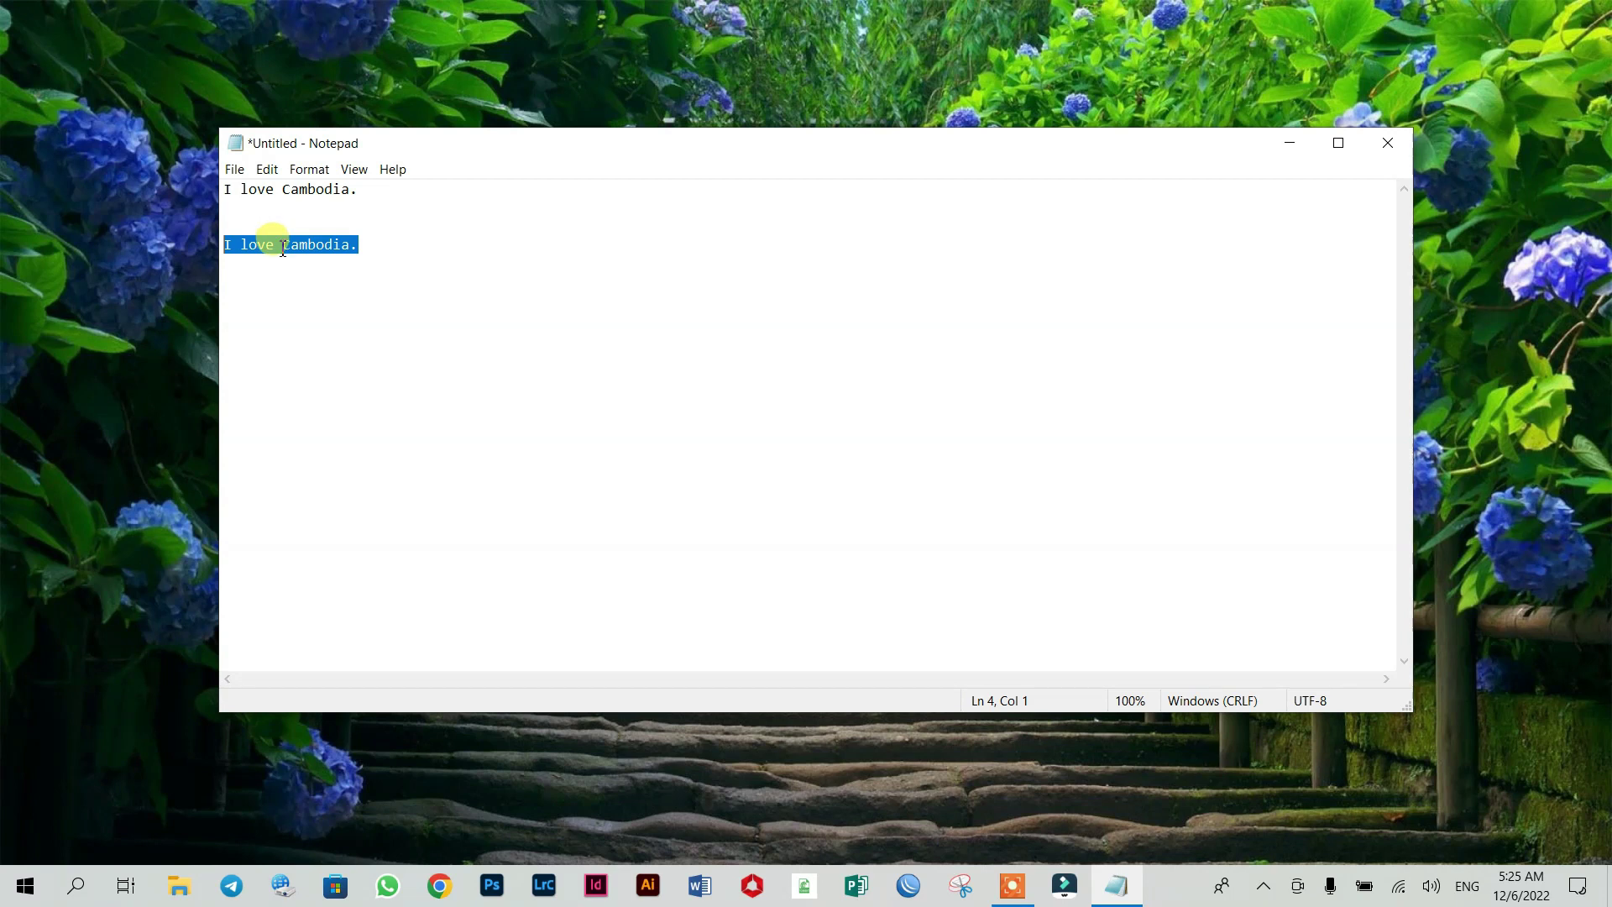
{"action": "left_click", "coordinate": [433, 252]}
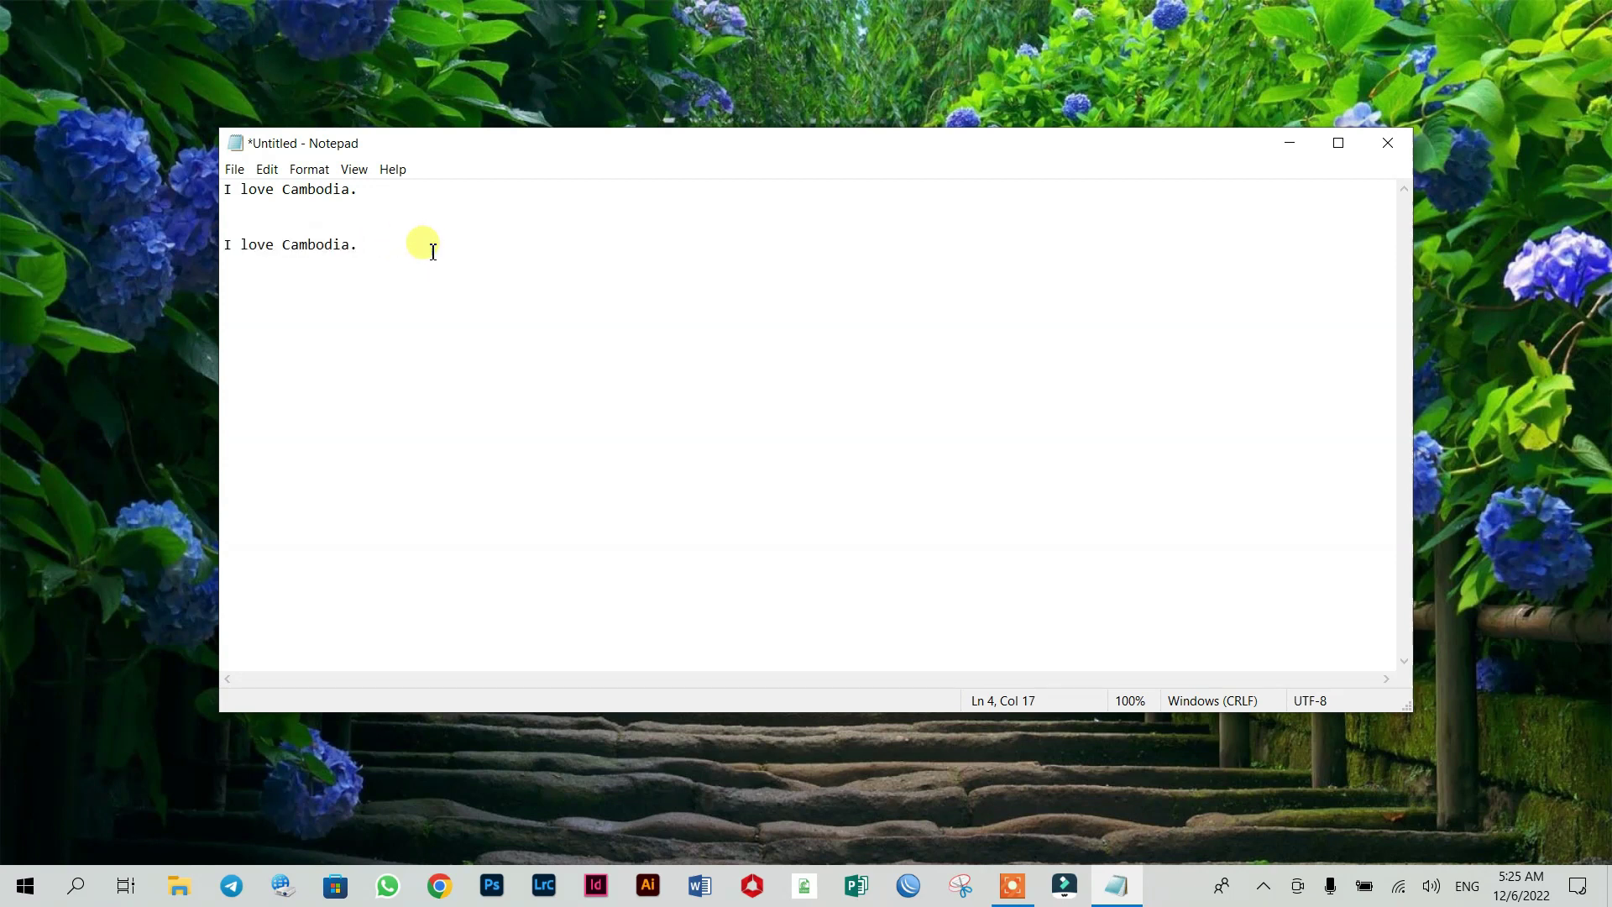
{"action": "key", "text": "Return"}
{"action": "key", "text": "ctrl+v"}
{"action": "key", "text": "ctrl+v"}
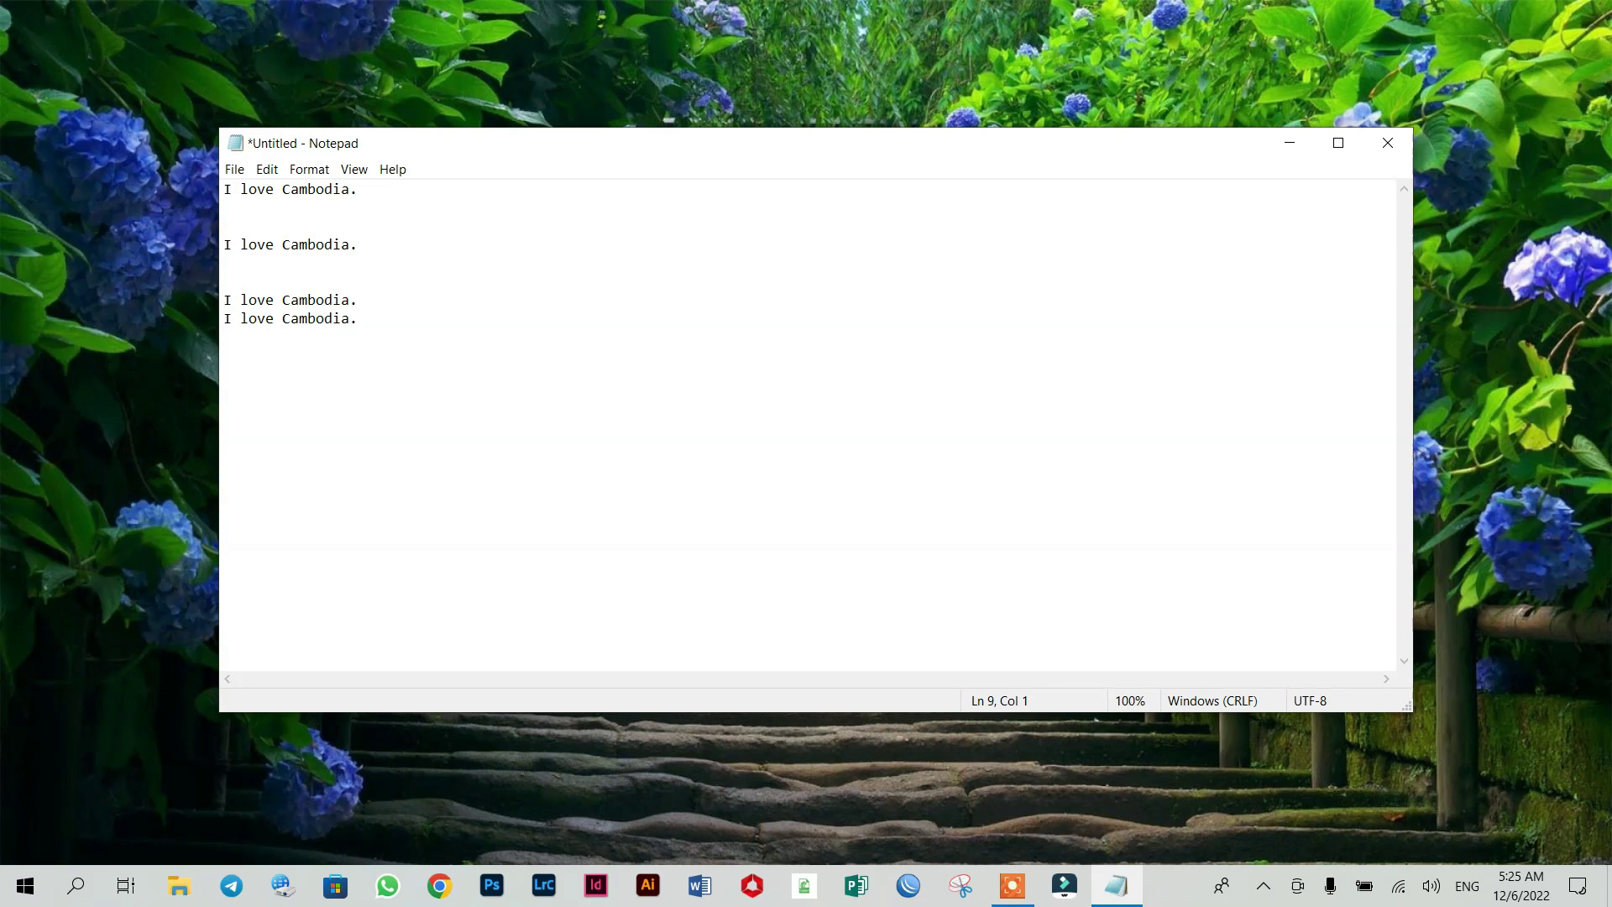
{"action": "key", "text": "ctrl+v"}
{"action": "left_click_drag", "start_coordinate": [267, 143], "coordinate": [277, 97]}
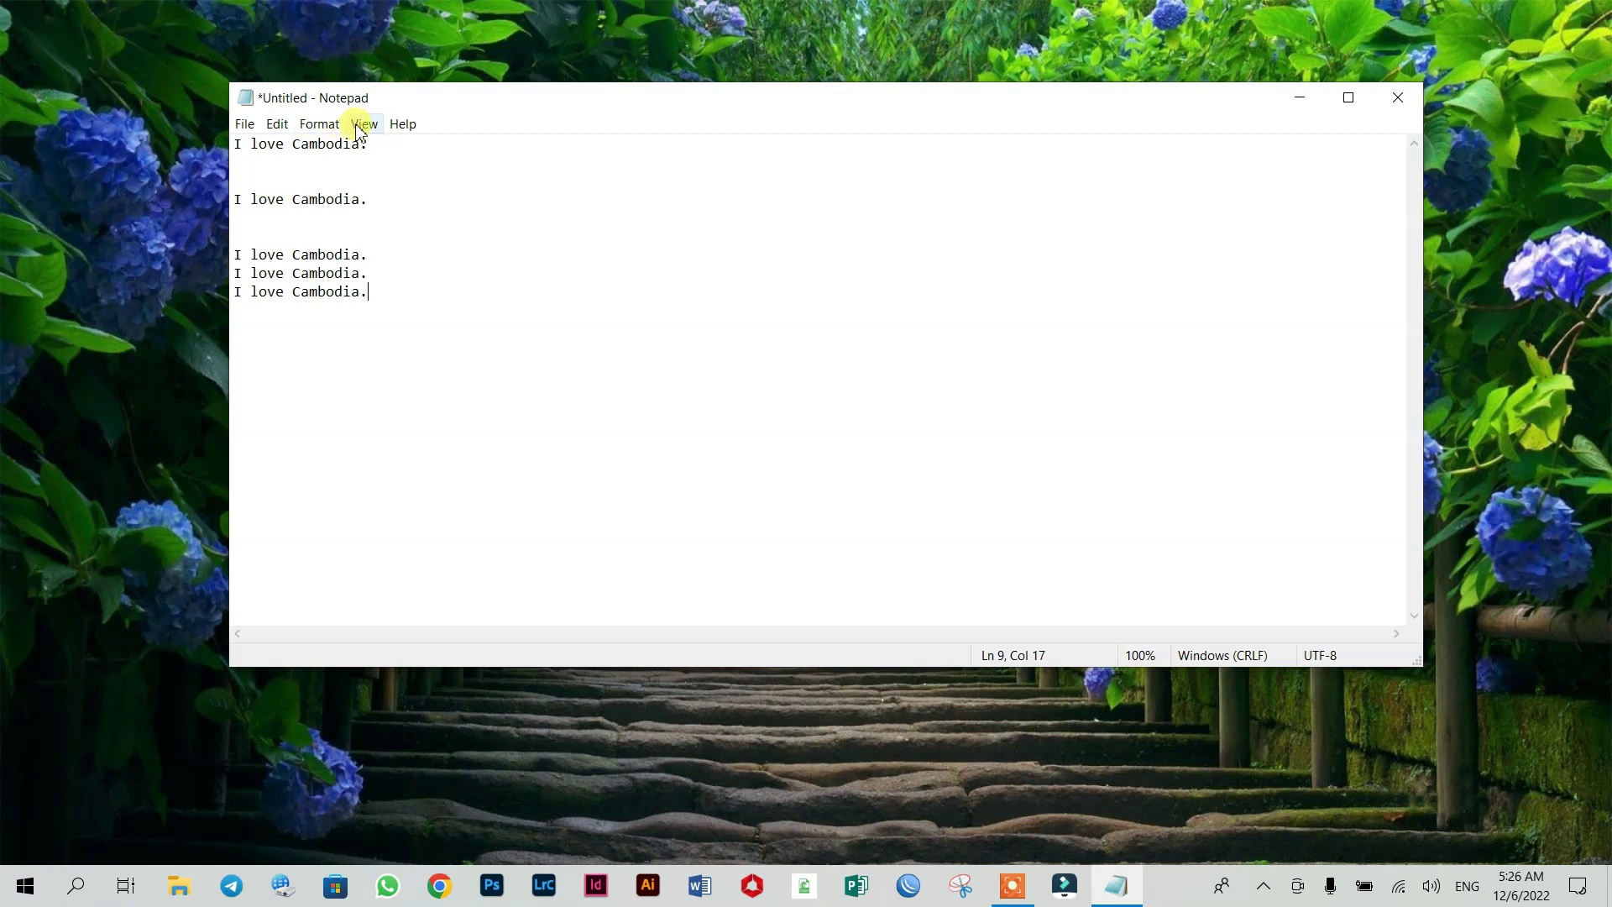
{"action": "left_click_drag", "start_coordinate": [479, 102], "coordinate": [431, 97]}
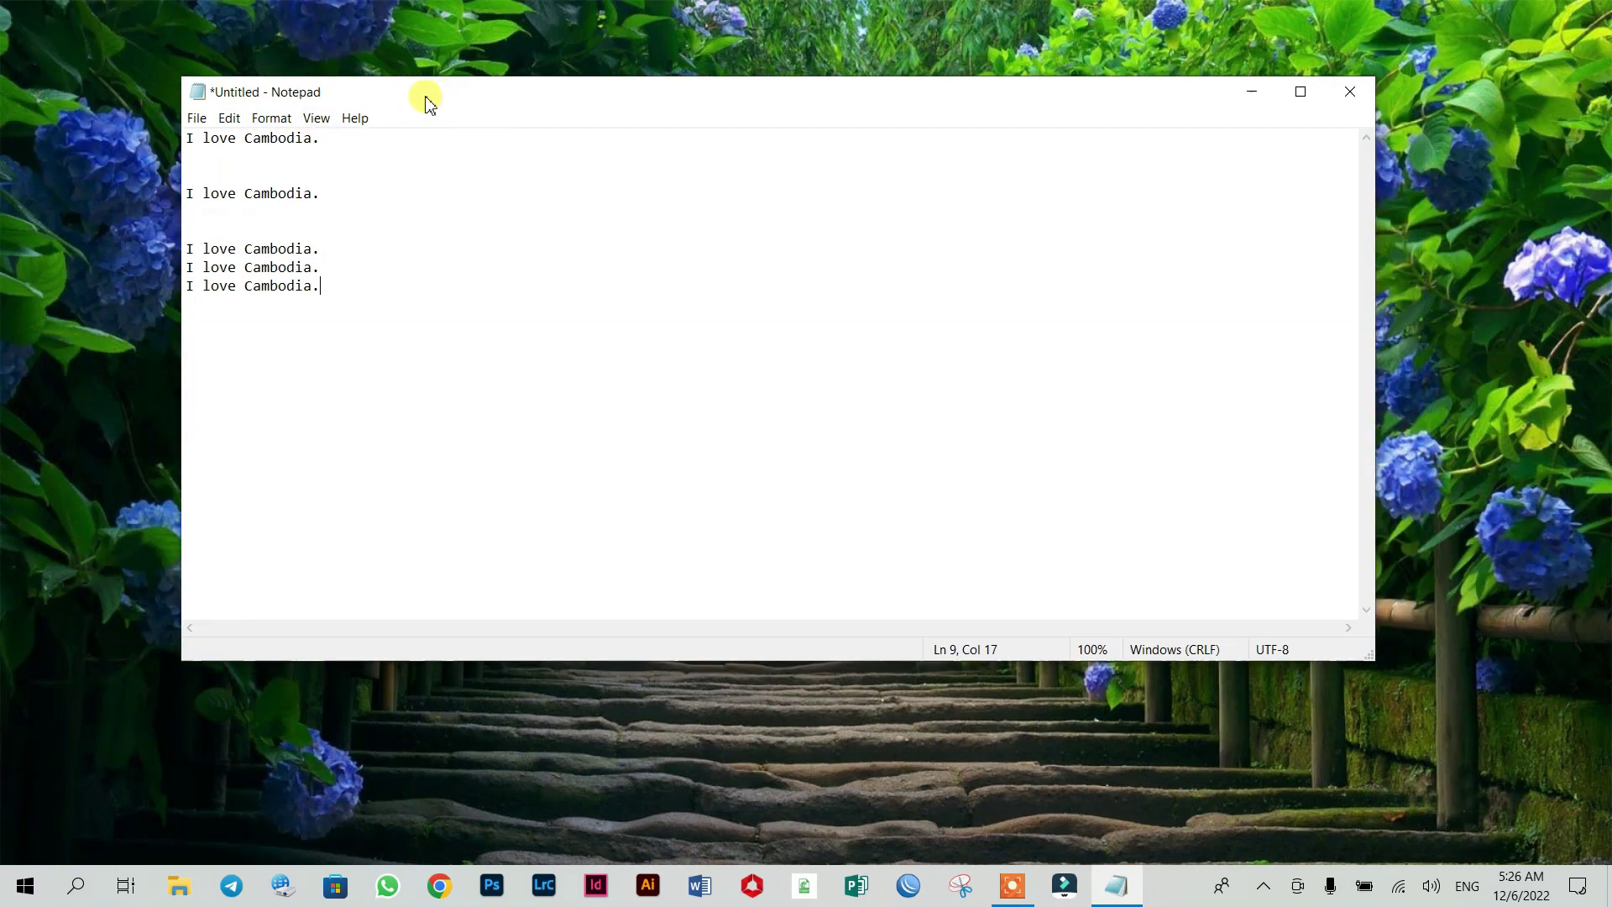
{"action": "left_click", "coordinate": [200, 120]}
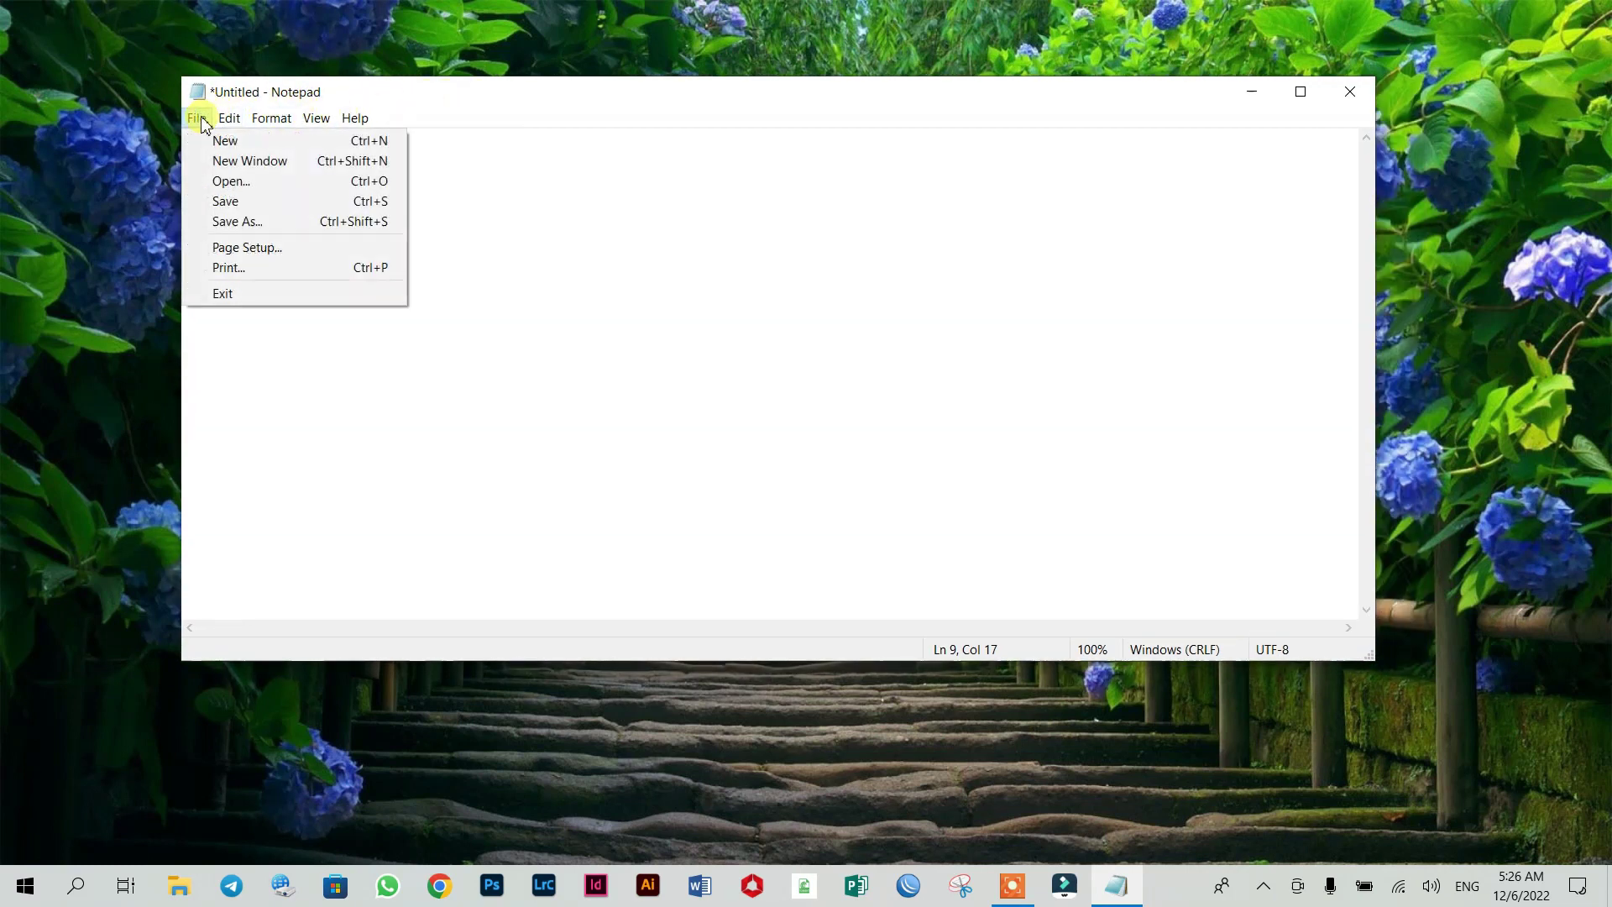
{"action": "left_click", "coordinate": [220, 204]}
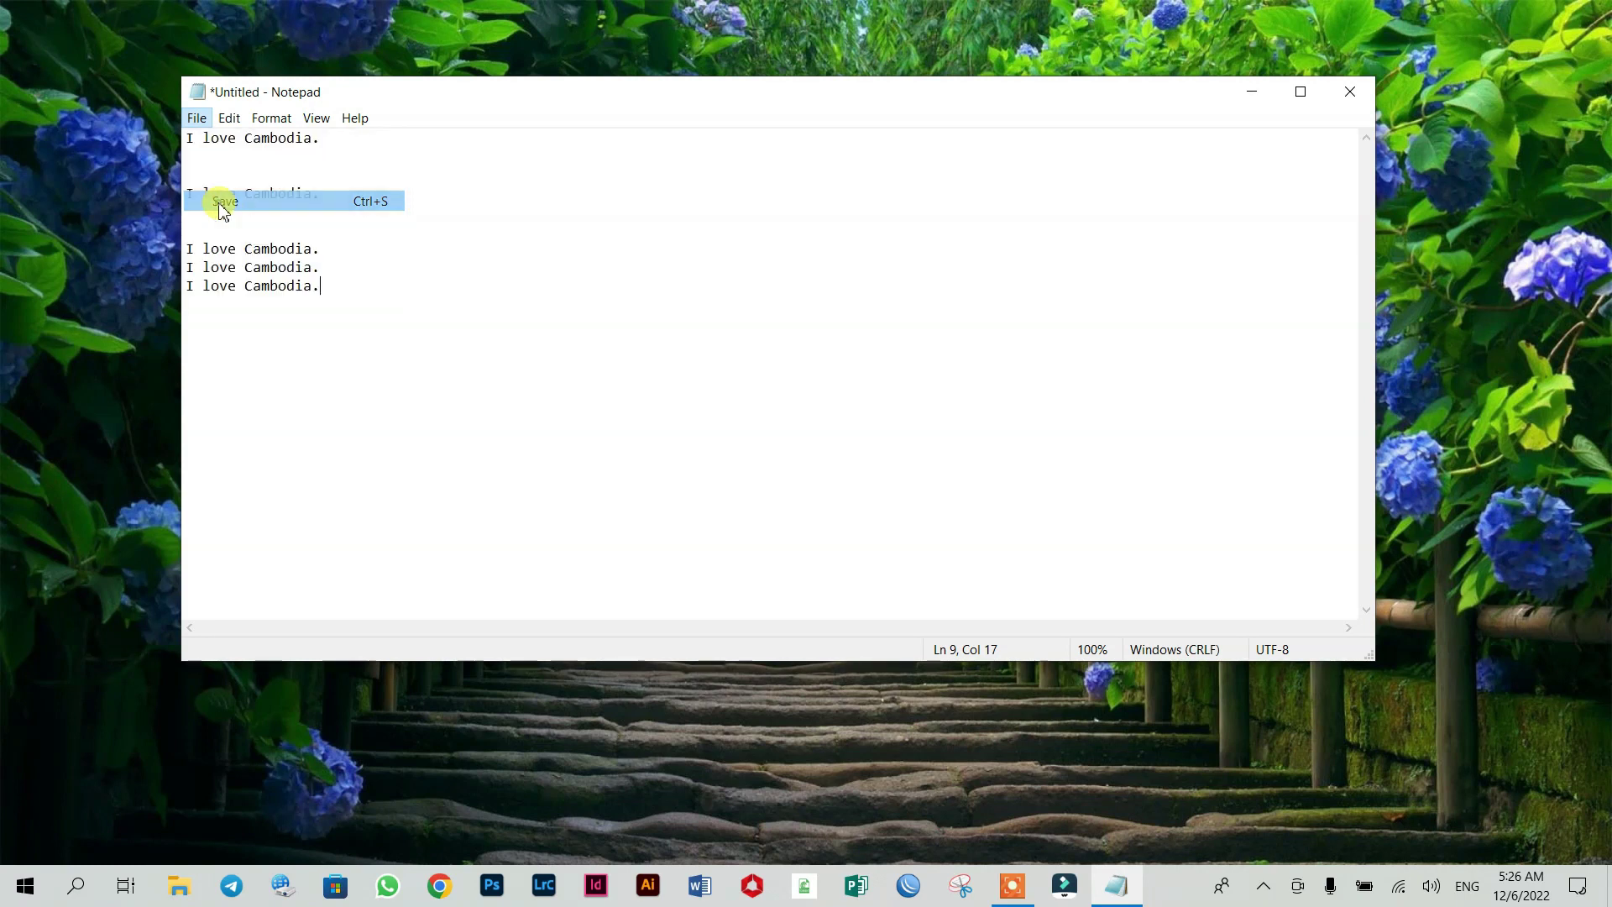
{"action": "left_click_drag", "start_coordinate": [515, 151], "coordinate": [636, 118]}
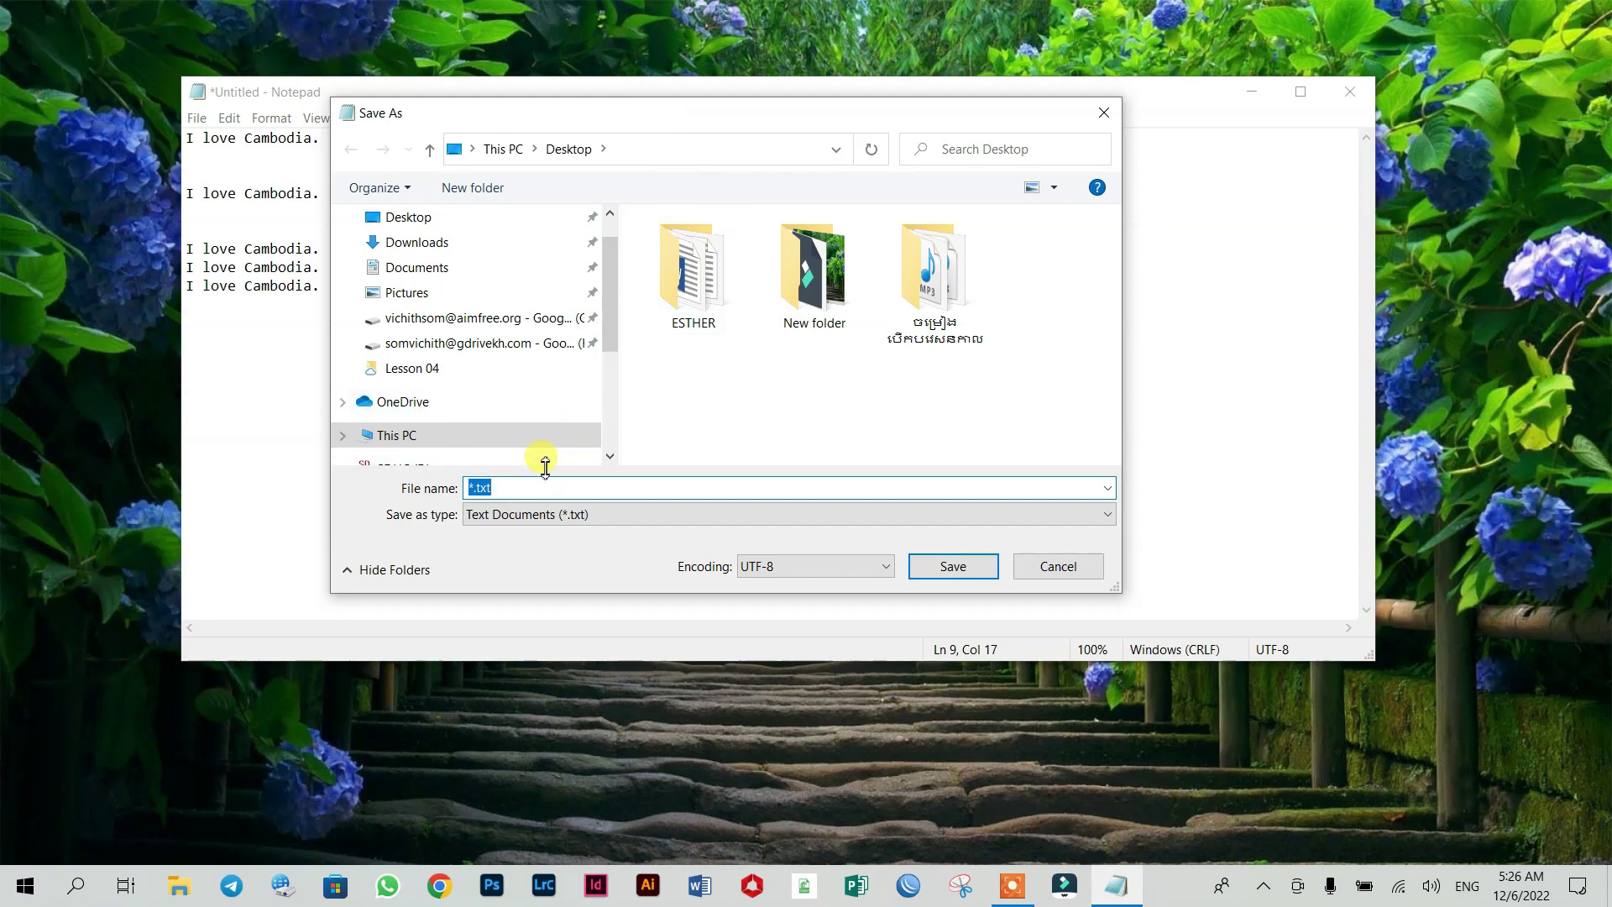
{"action": "left_click", "coordinate": [1056, 566]}
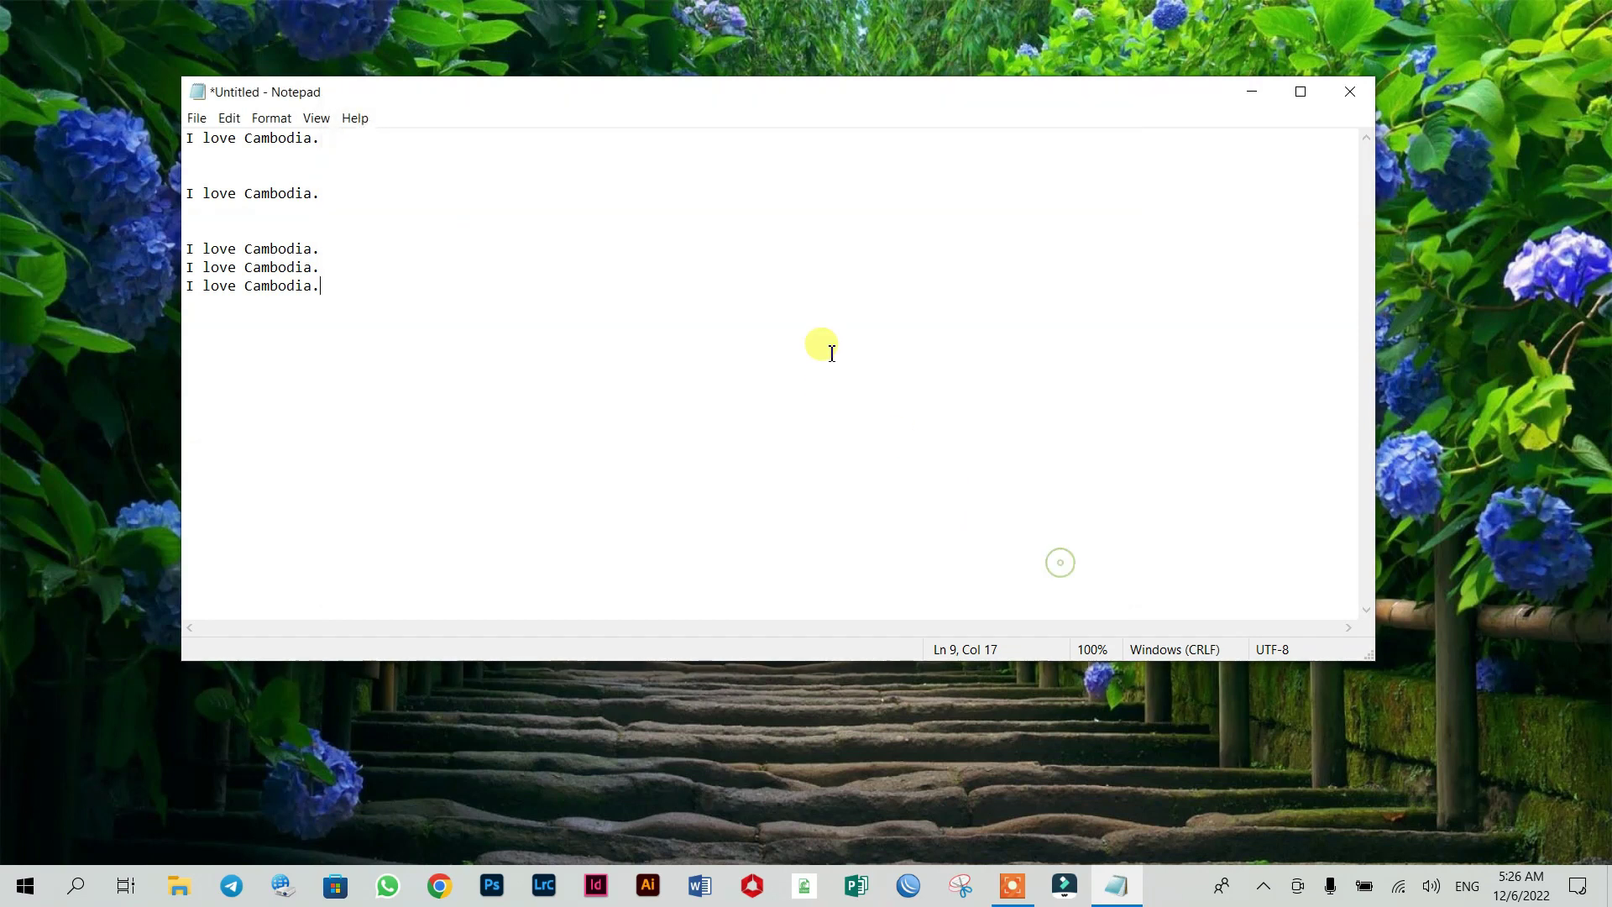
{"action": "left_click", "coordinate": [202, 119]}
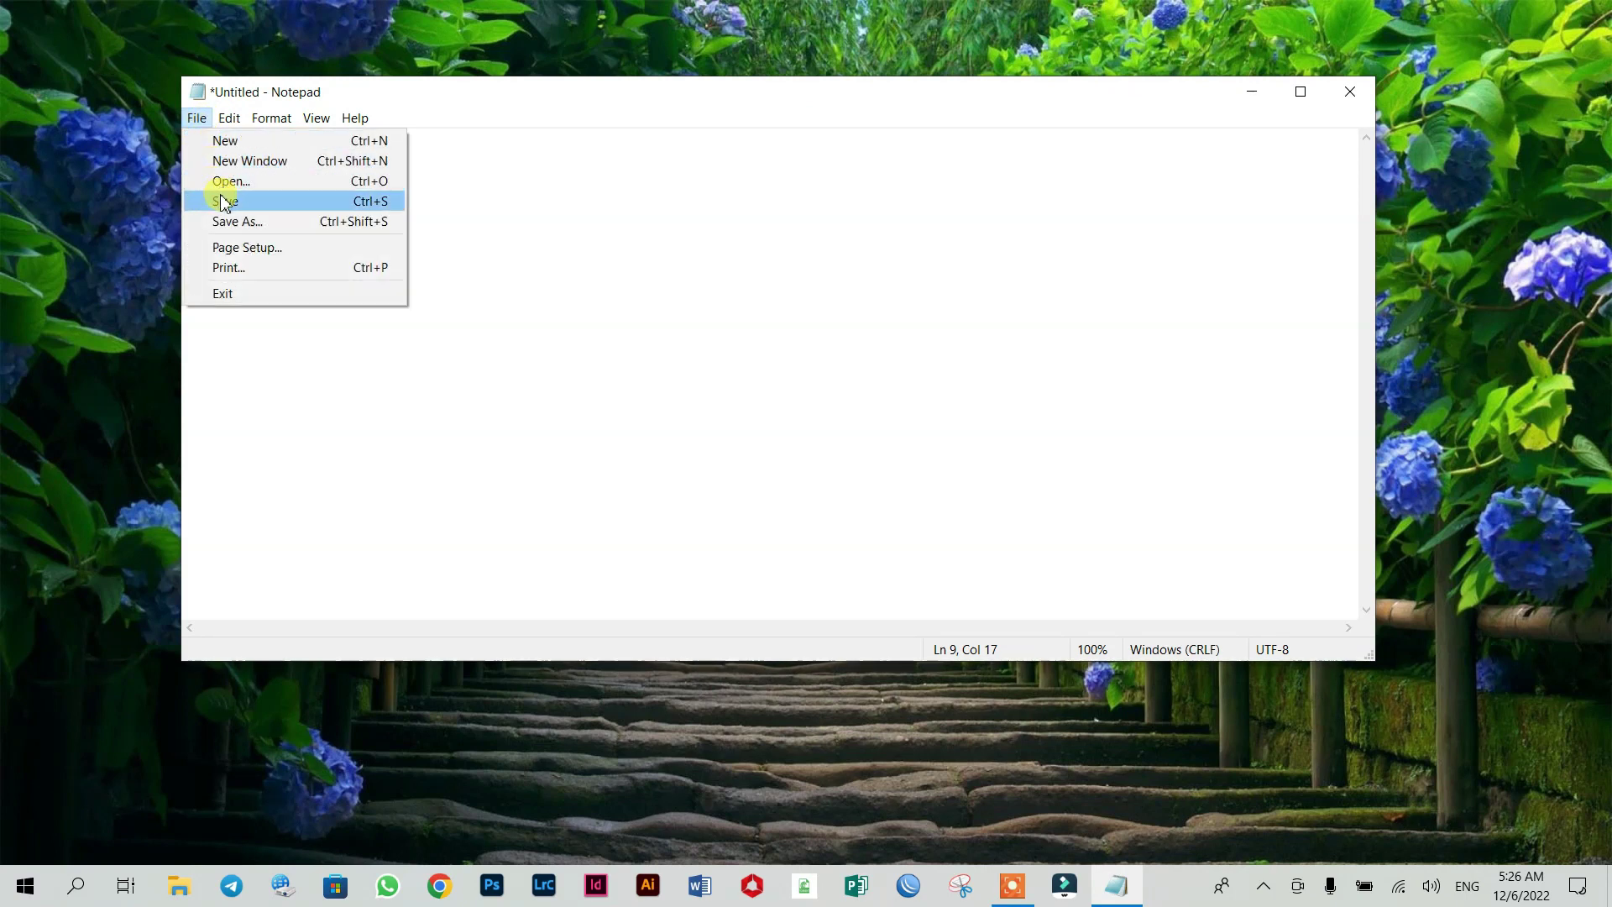
{"action": "left_click", "coordinate": [775, 300]}
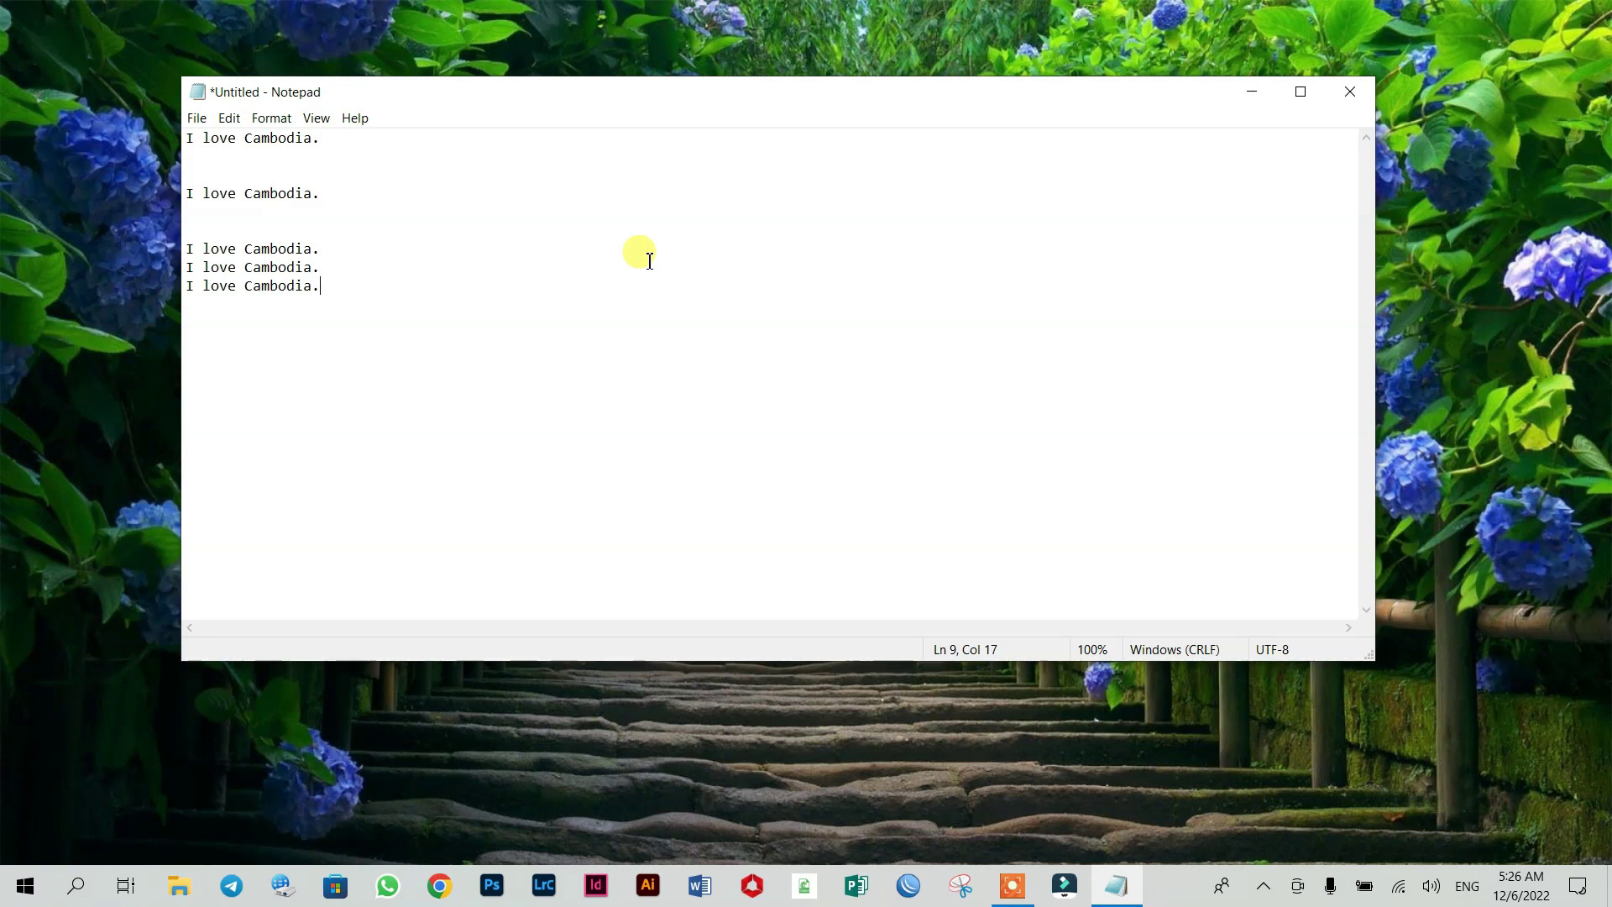
Add two line breaks after the last sentence of the document
{"action": "key", "text": "Return"}
{"action": "key", "text": "Return"}
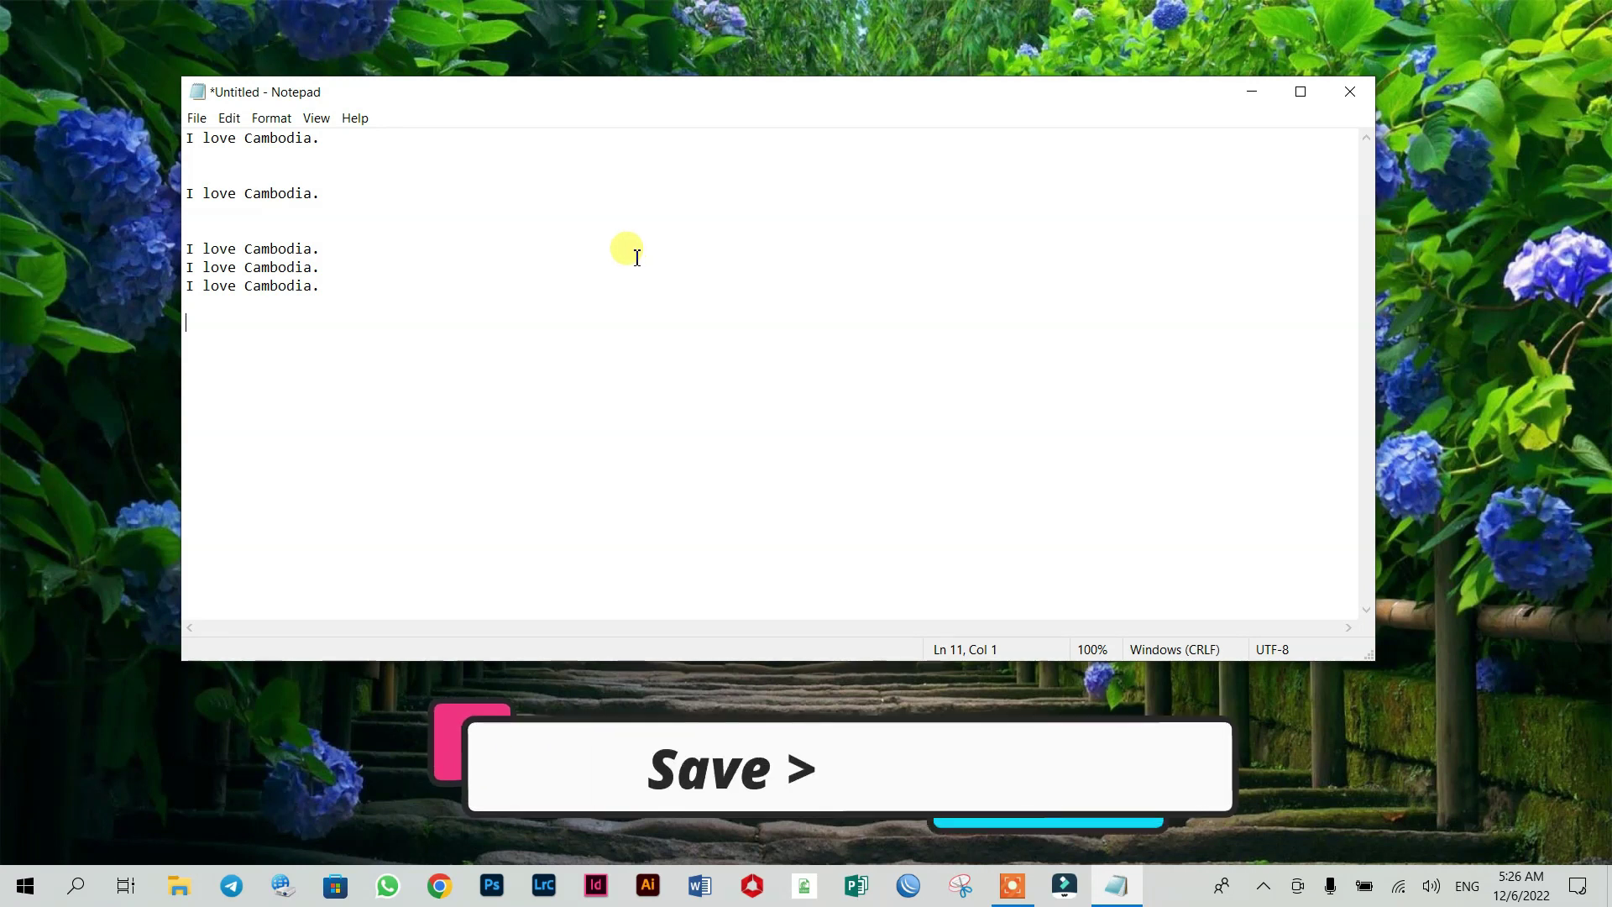
{"action": "left_click", "coordinate": [197, 119]}
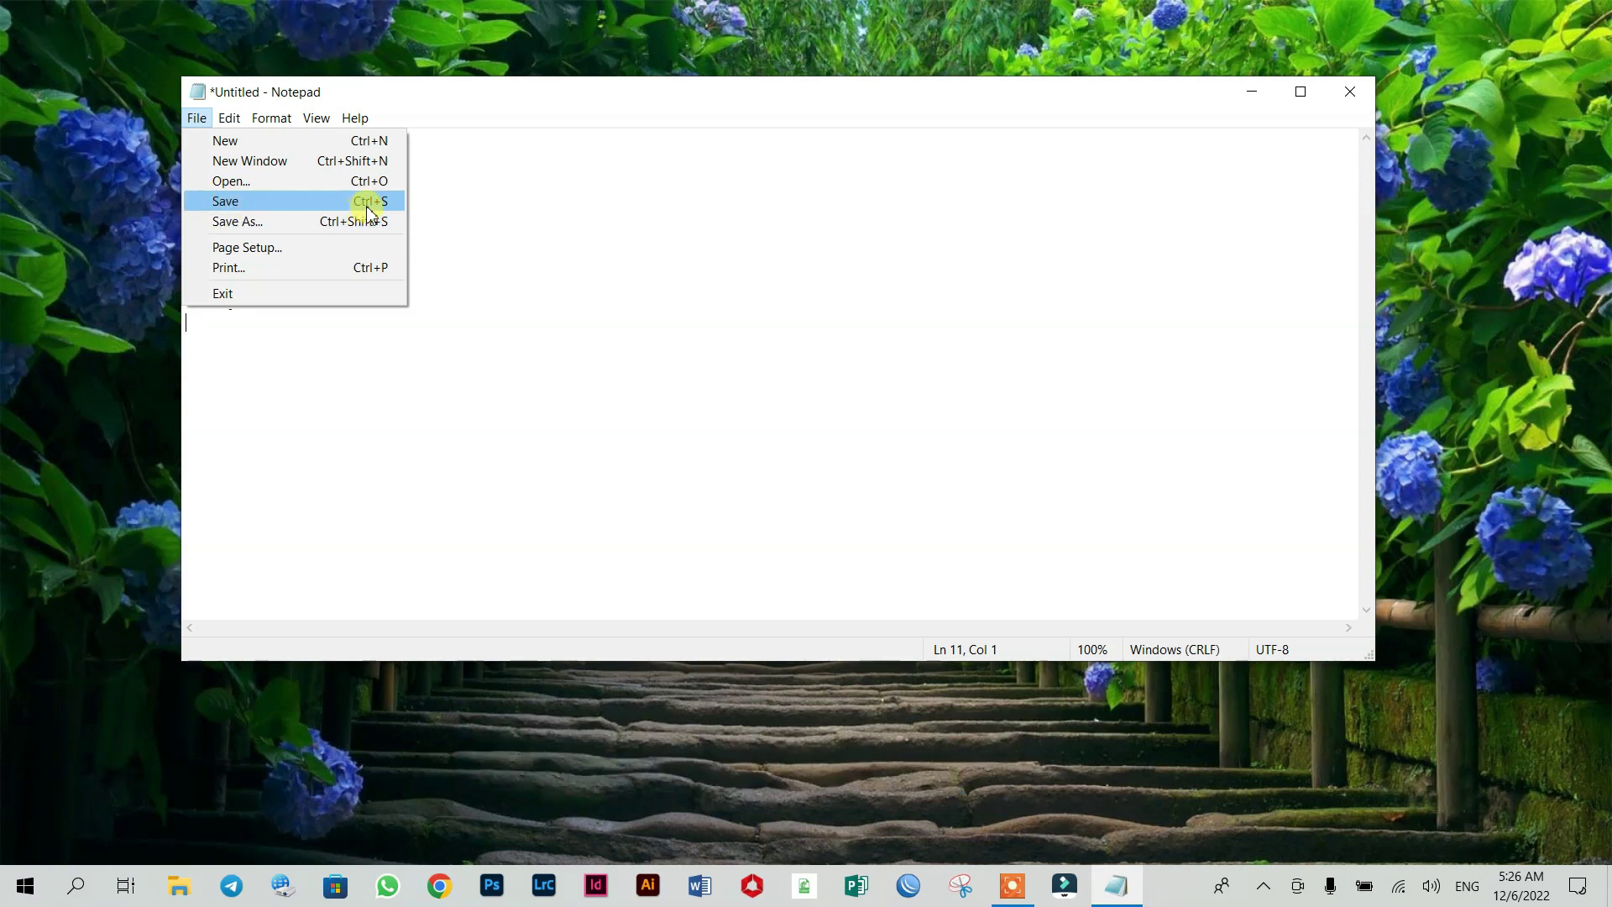
{"action": "left_click", "coordinate": [642, 249]}
{"action": "left_click", "coordinate": [378, 290]}
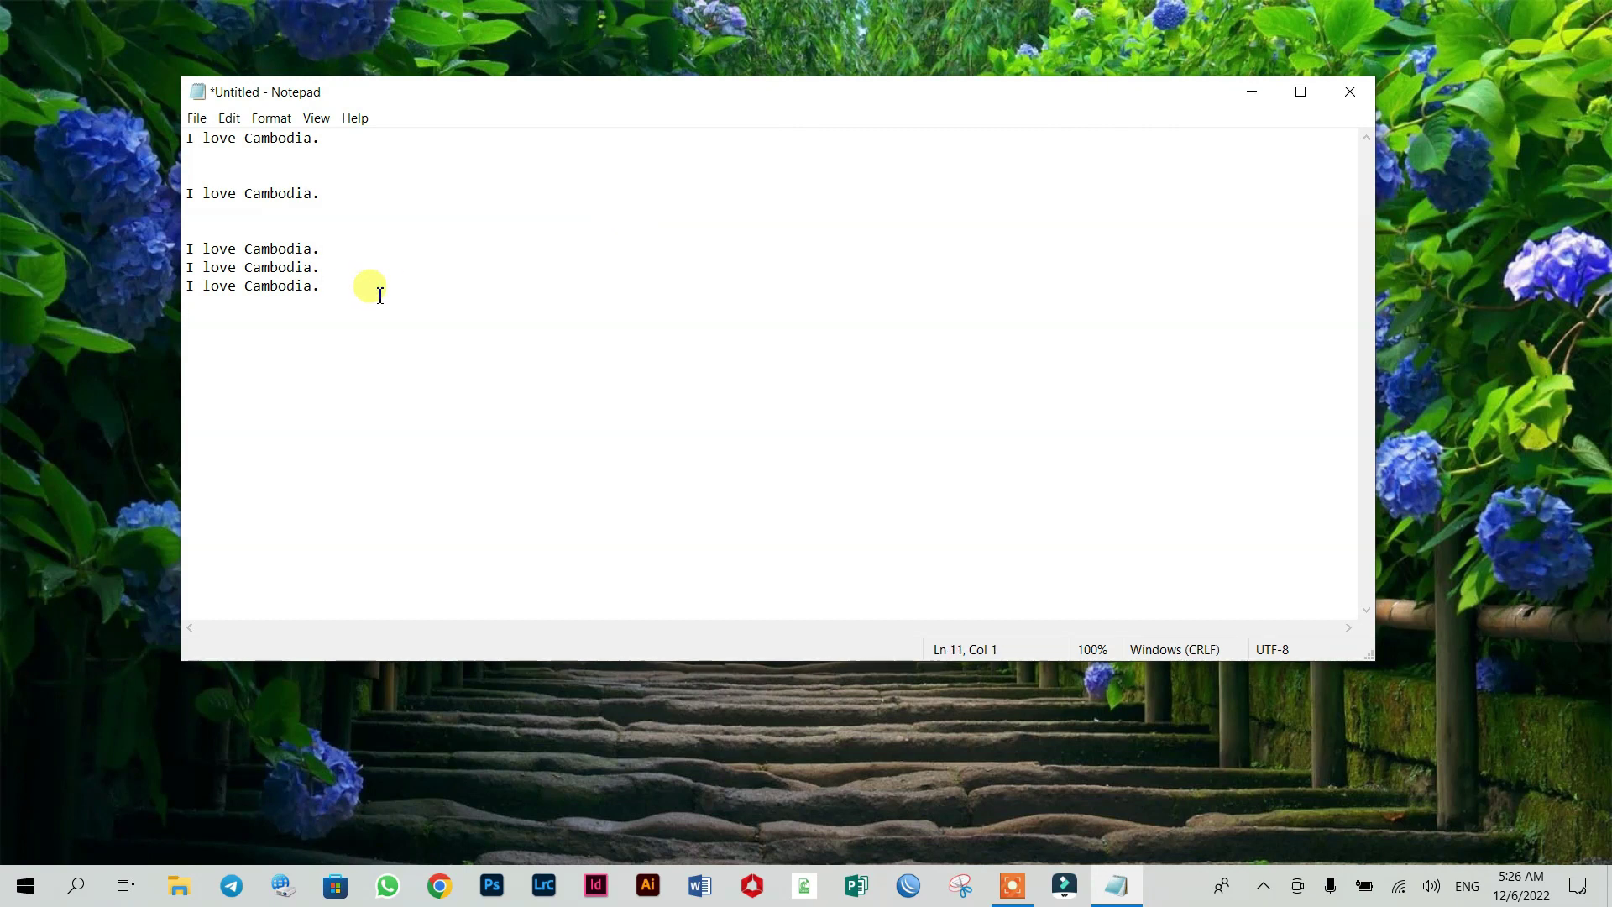
Save the document to the Desktop as a text file named ABC and close Notepad
{"action": "key", "text": "ctrl+s"}
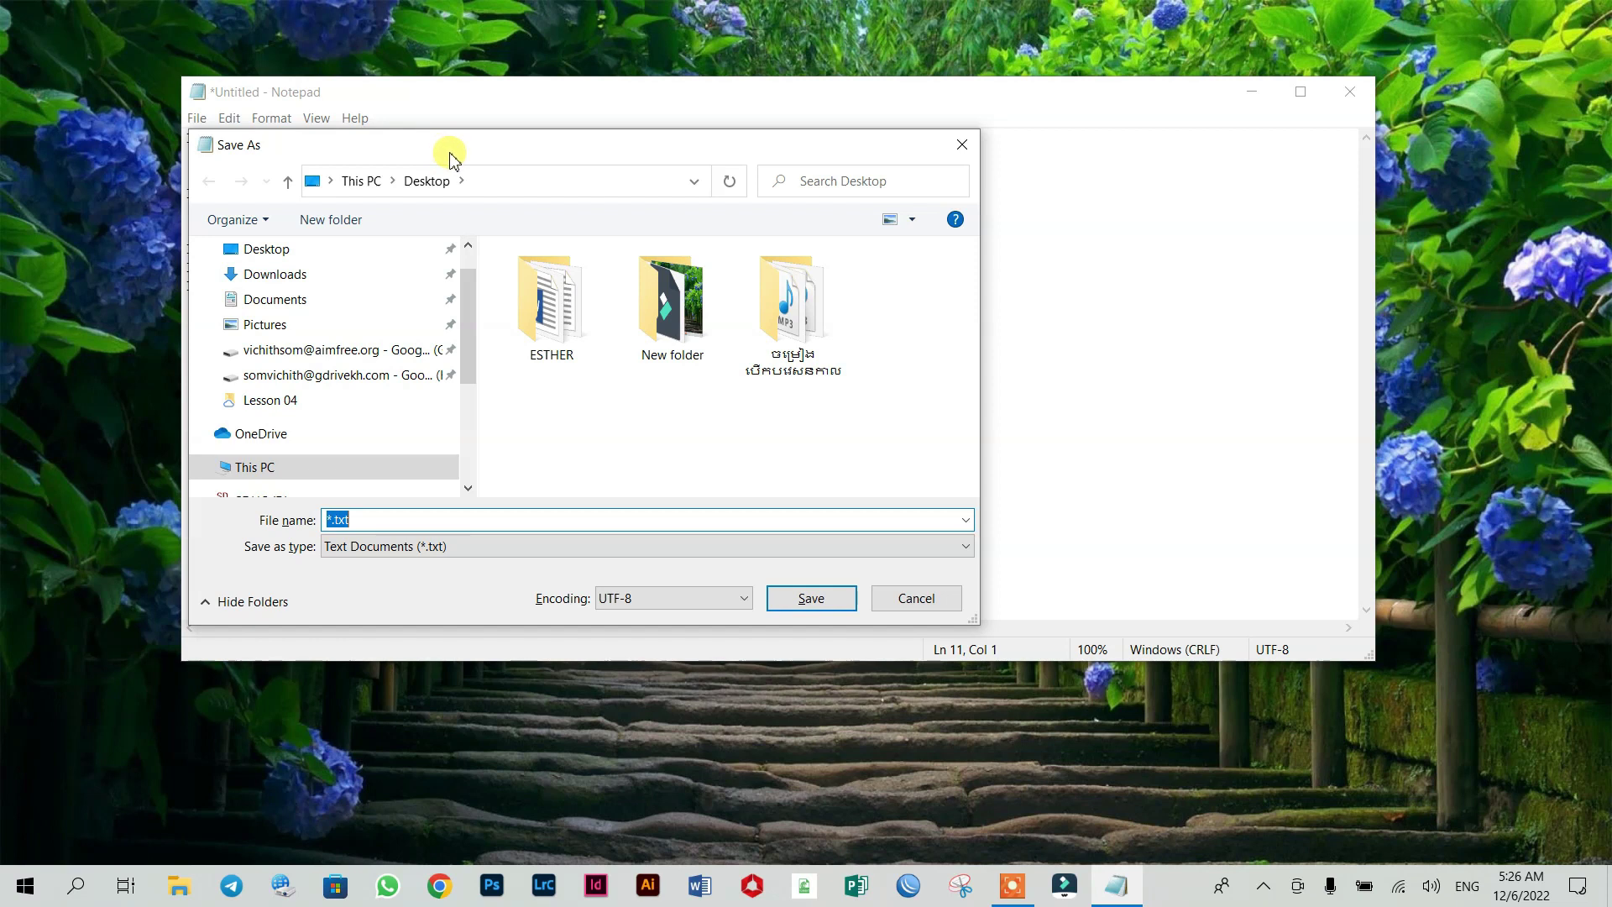
{"action": "left_click_drag", "start_coordinate": [493, 146], "coordinate": [572, 146]}
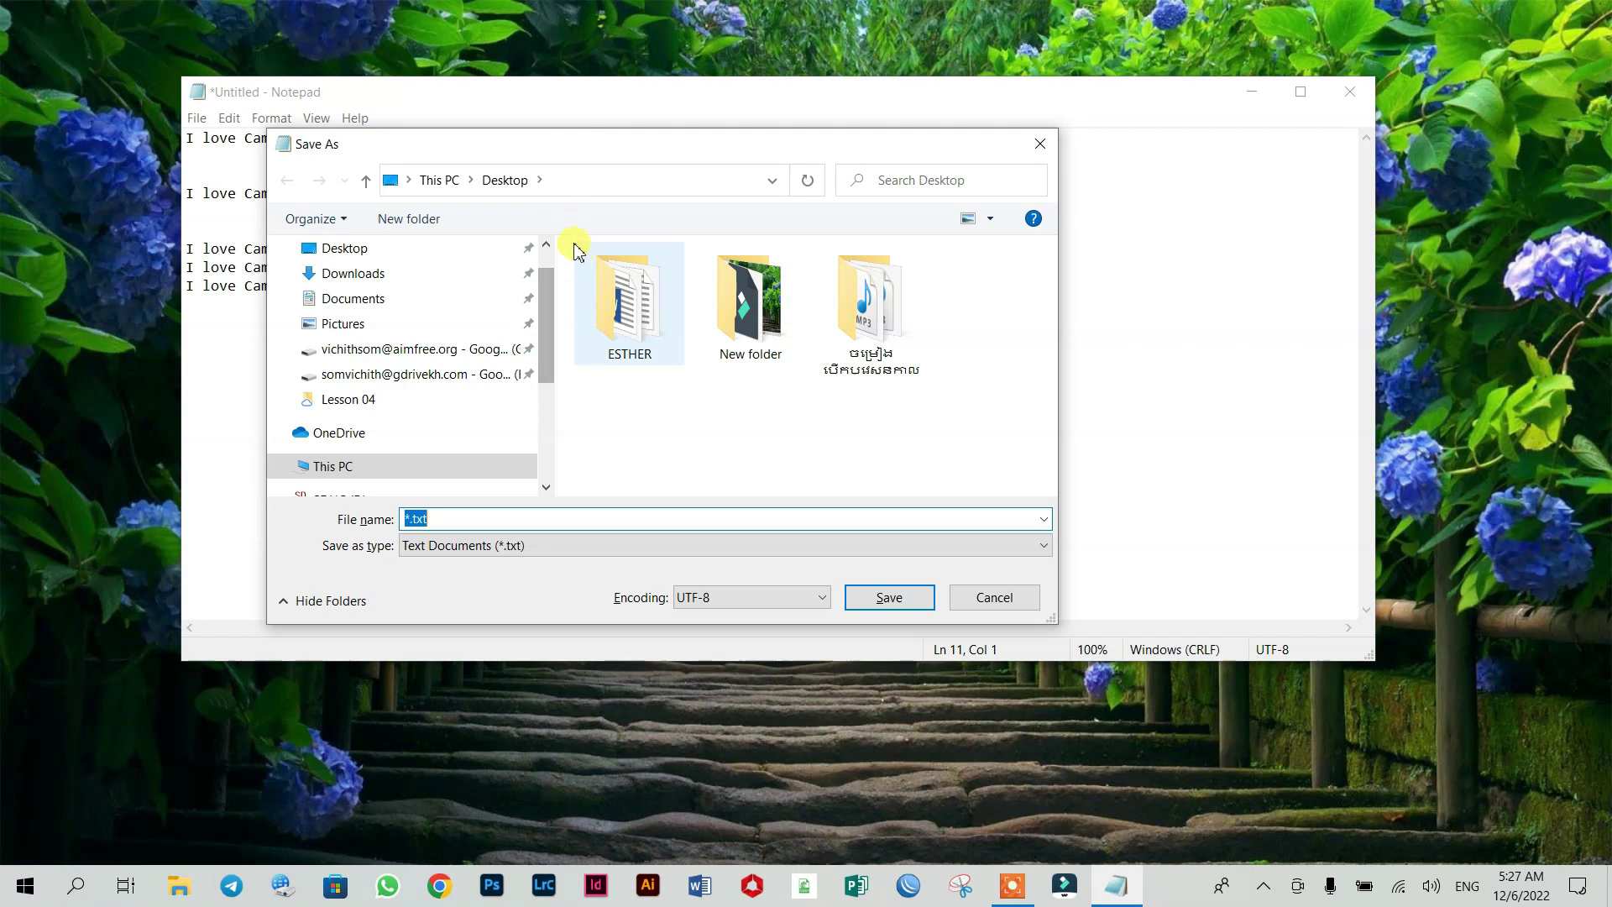
{"action": "left_click_drag", "start_coordinate": [641, 158], "coordinate": [692, 141]}
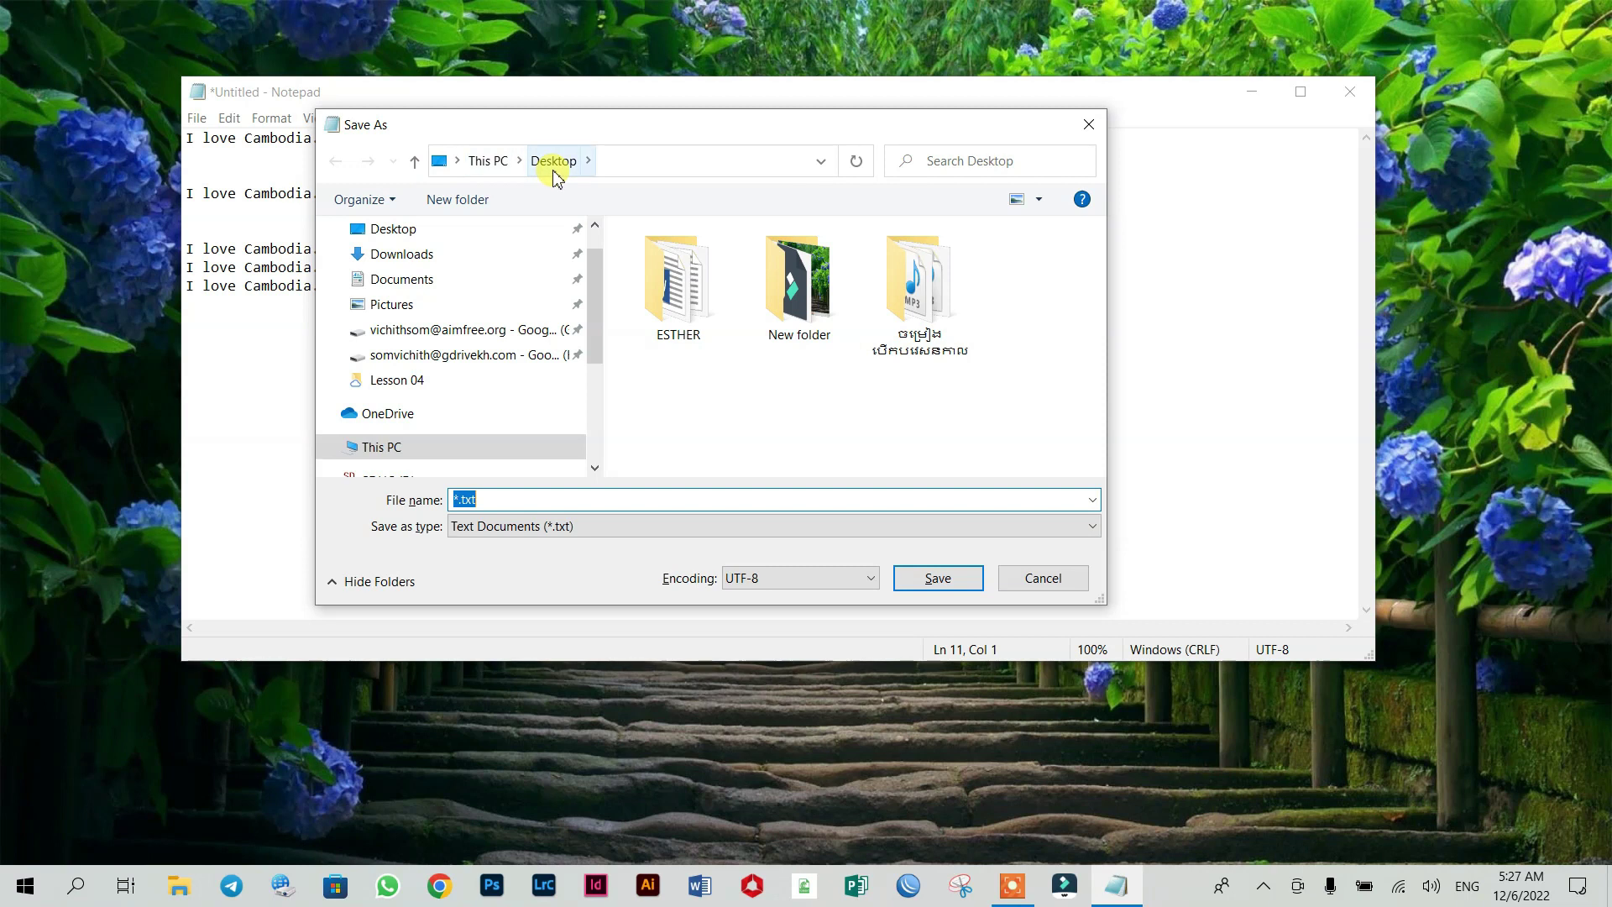
{"action": "left_click_drag", "start_coordinate": [676, 135], "coordinate": [636, 128]}
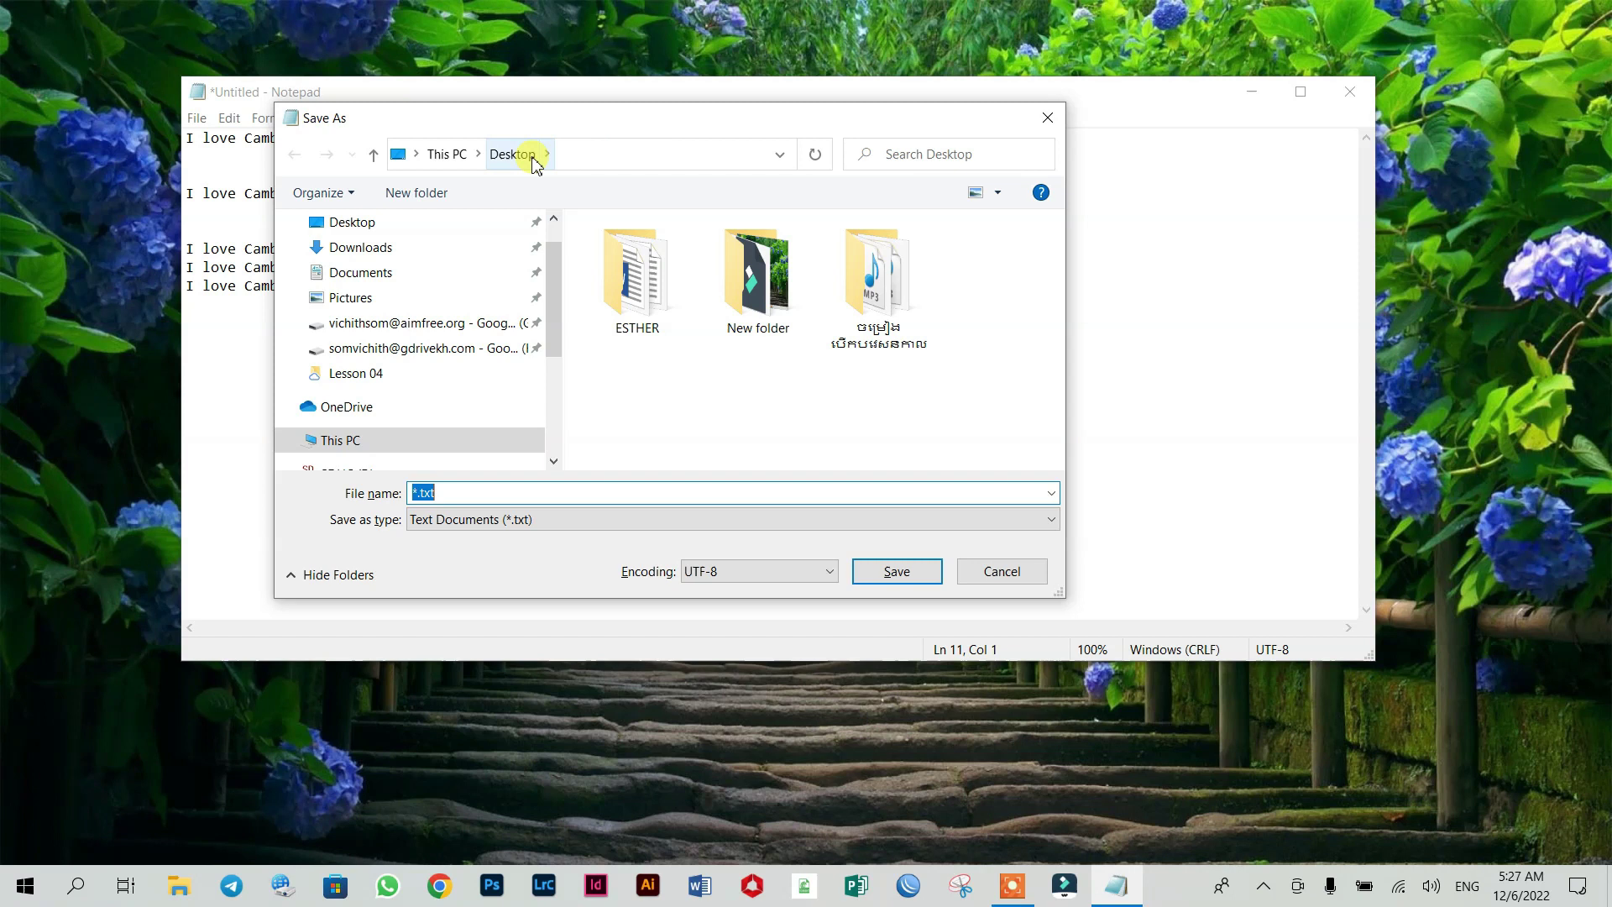
{"action": "left_click_drag", "start_coordinate": [632, 122], "coordinate": [597, 110]}
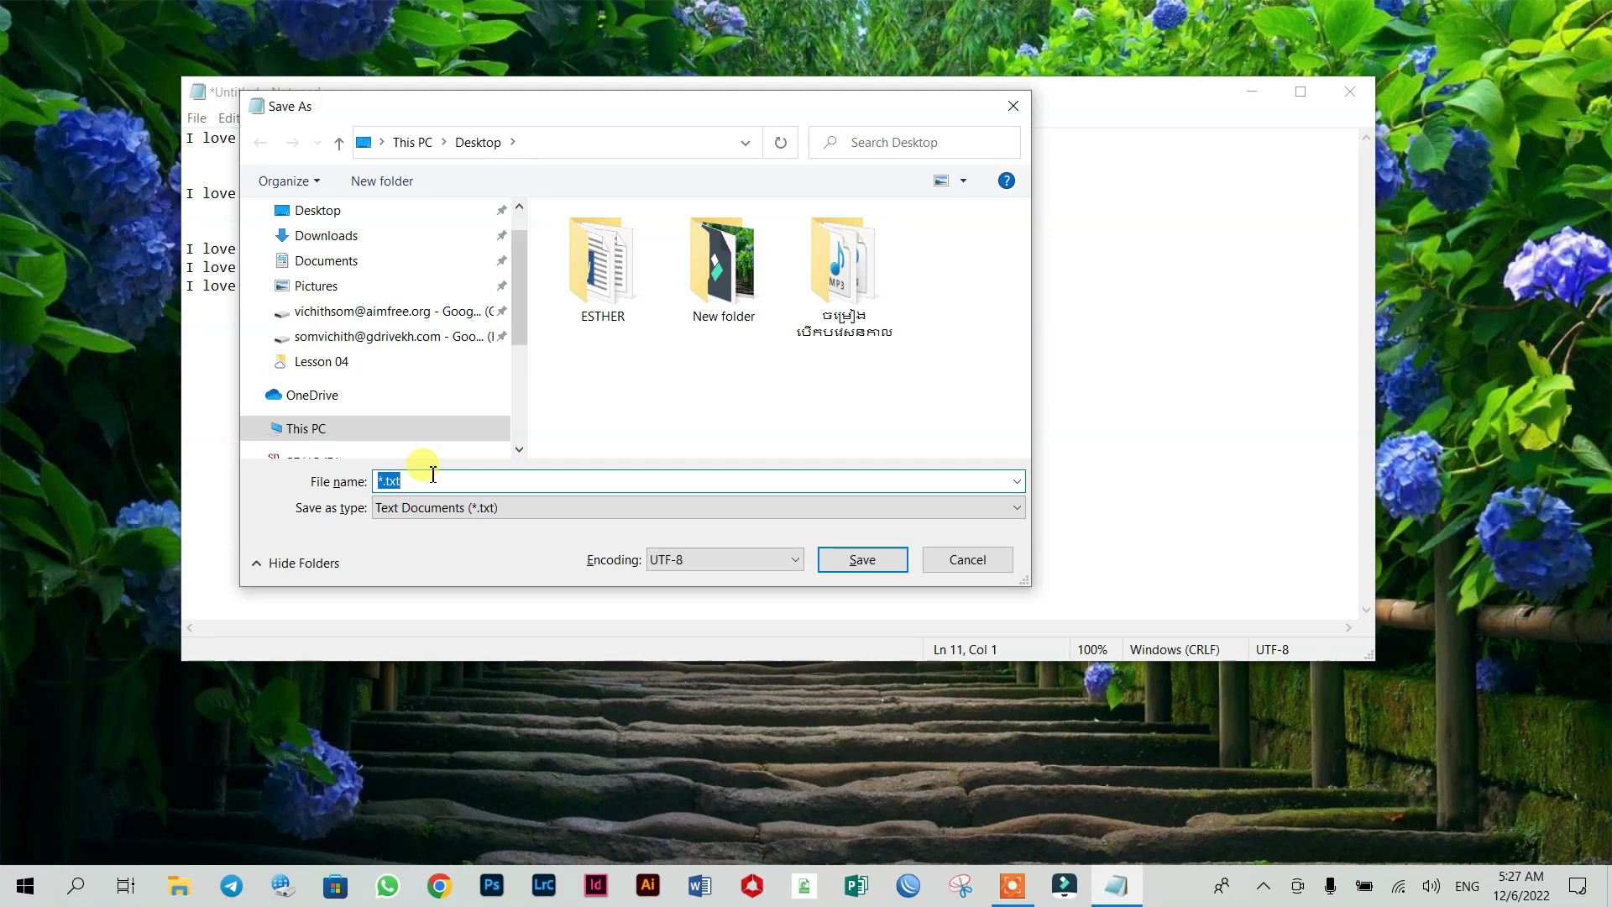
{"action": "type", "text": "ABC"}
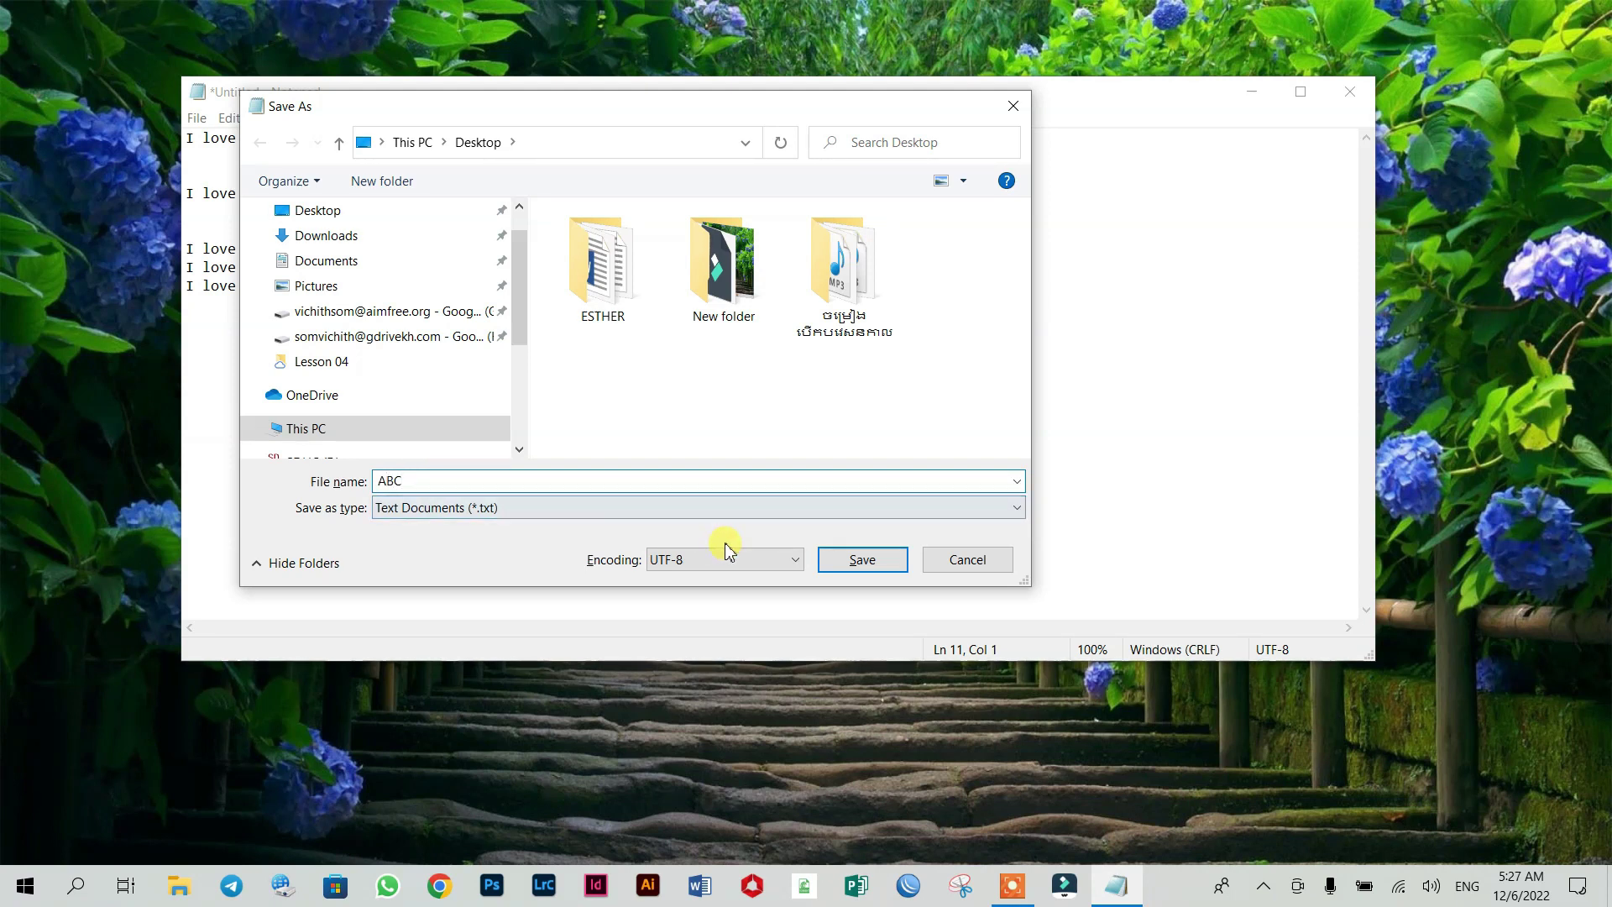
{"action": "left_click", "coordinate": [876, 563]}
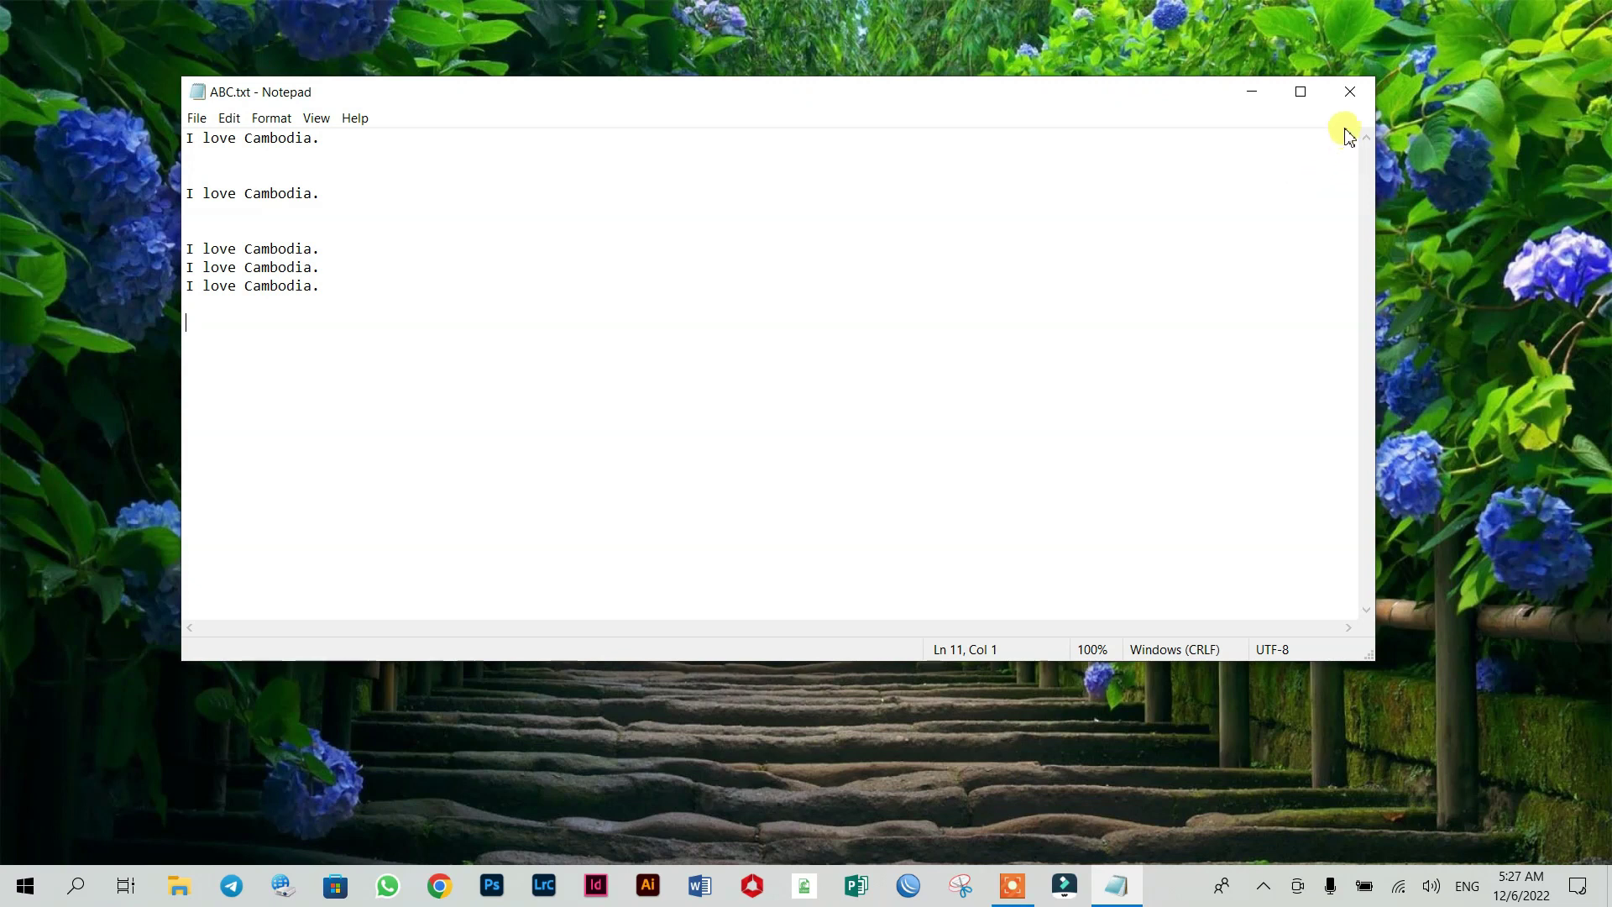
{"action": "left_click", "coordinate": [1350, 93]}
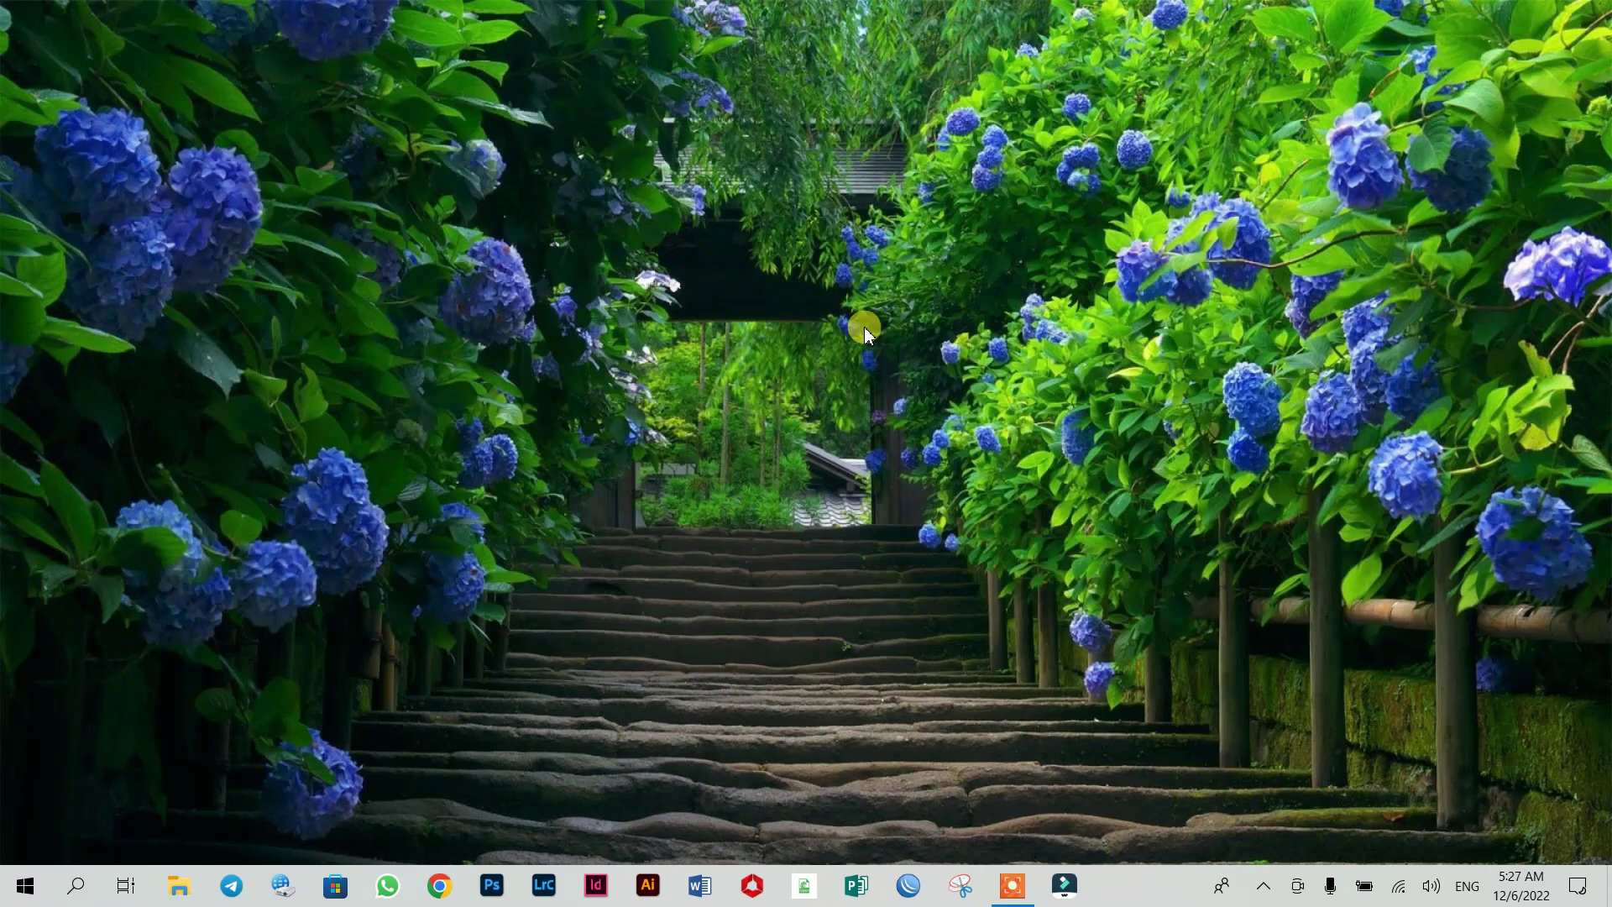
Launch Notepad by running the notepad command from the Run dialog and reposition its window on the desktop
{"action": "key", "text": "super+r"}
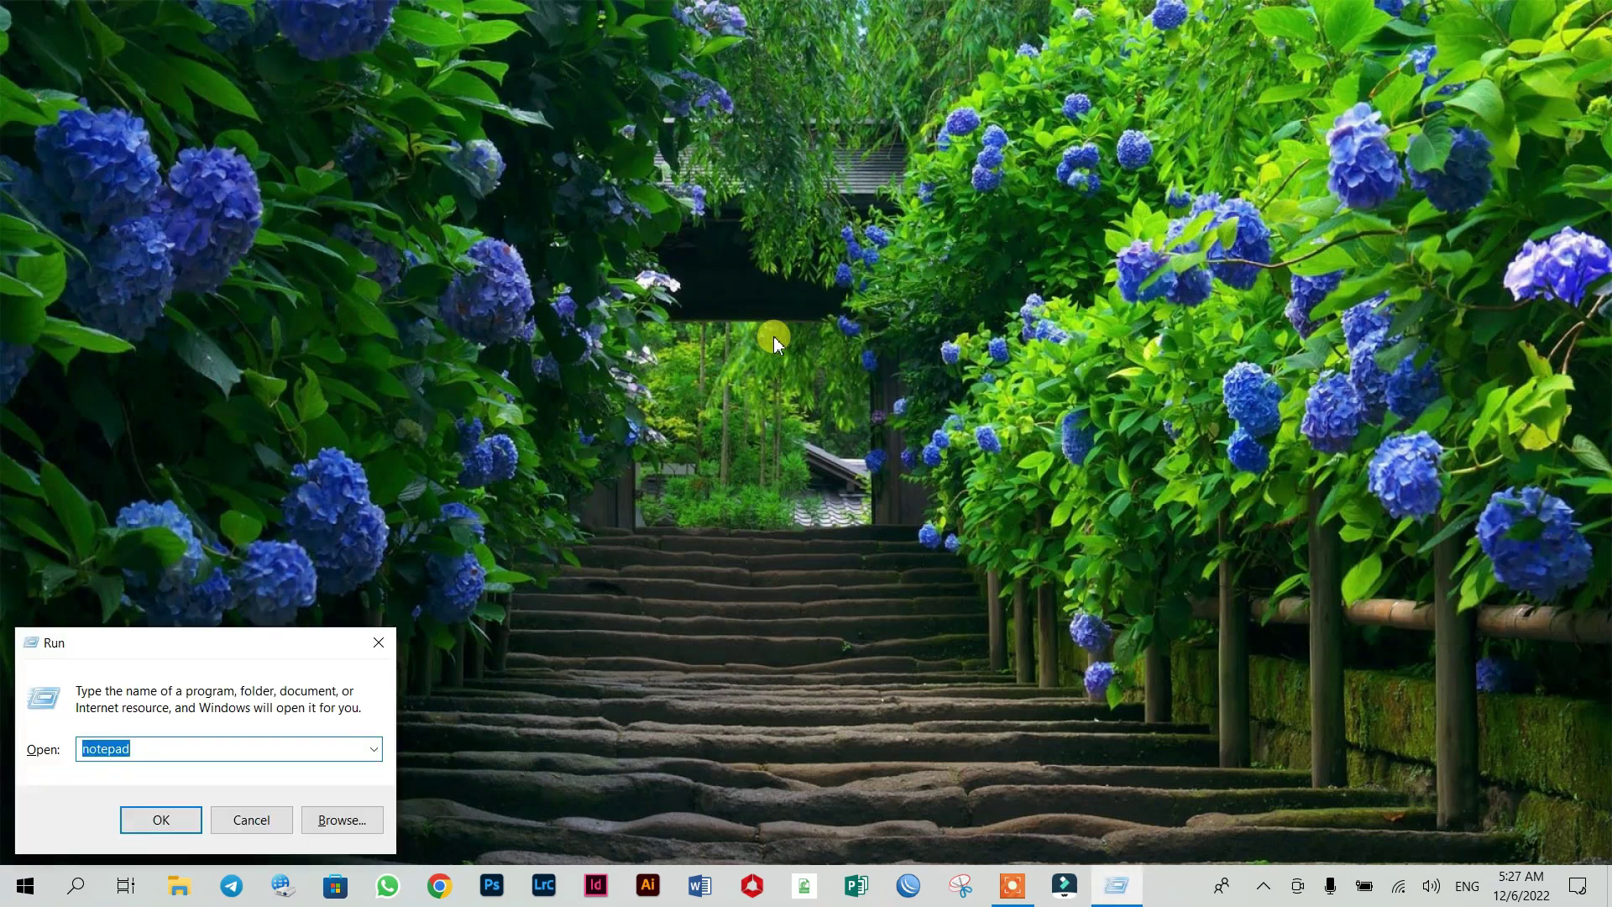
{"action": "left_click", "coordinate": [157, 821]}
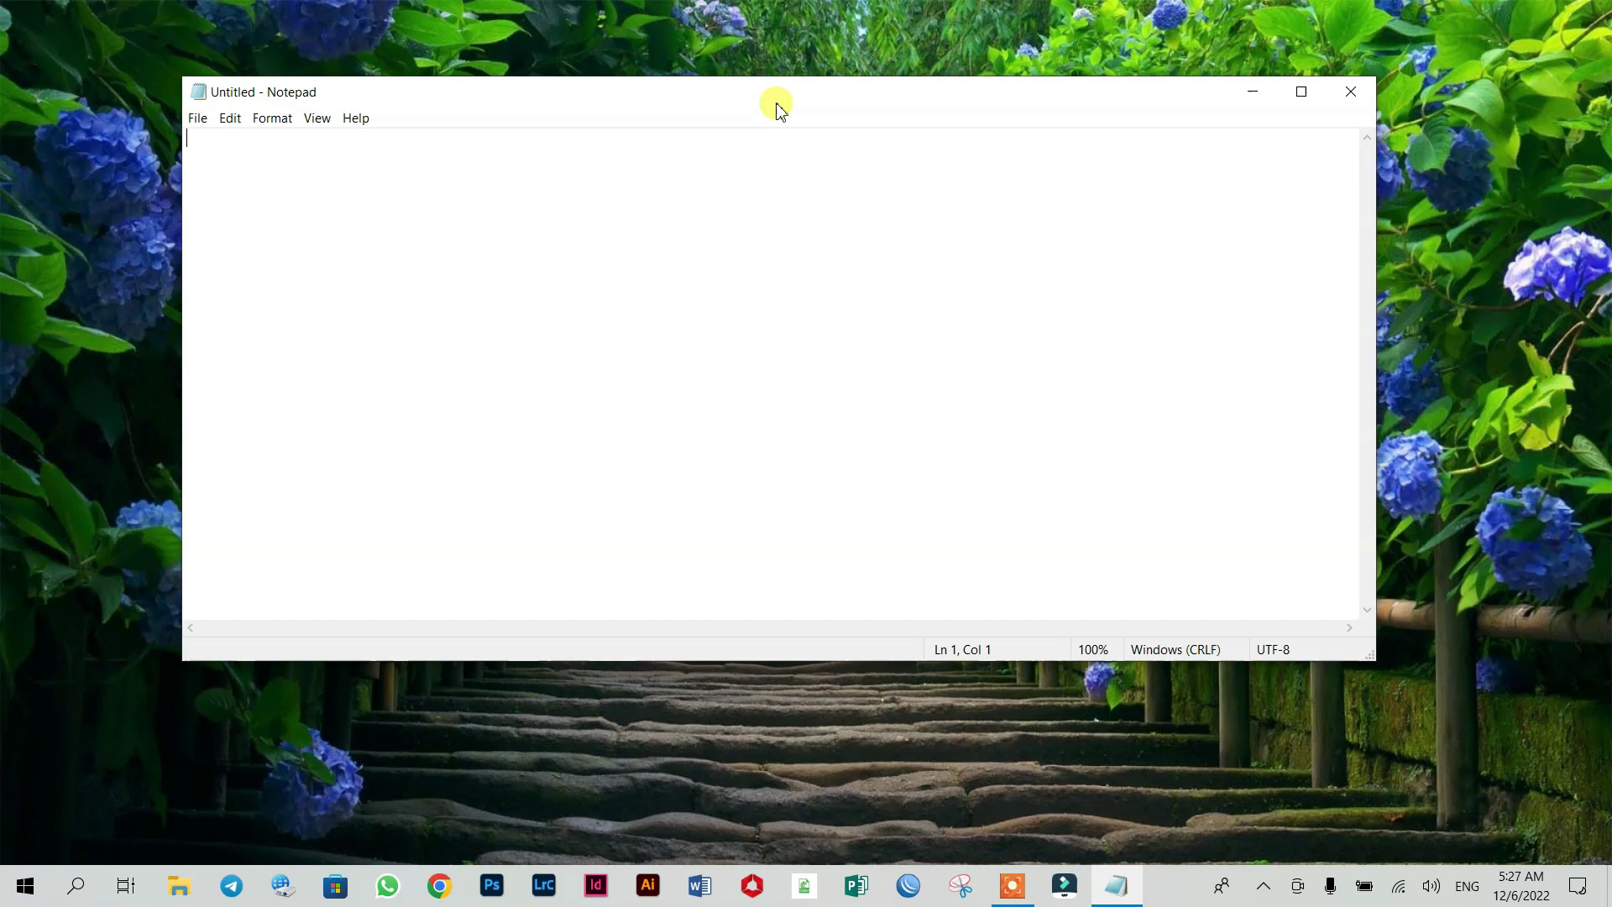
{"action": "left_click_drag", "start_coordinate": [777, 103], "coordinate": [800, 118]}
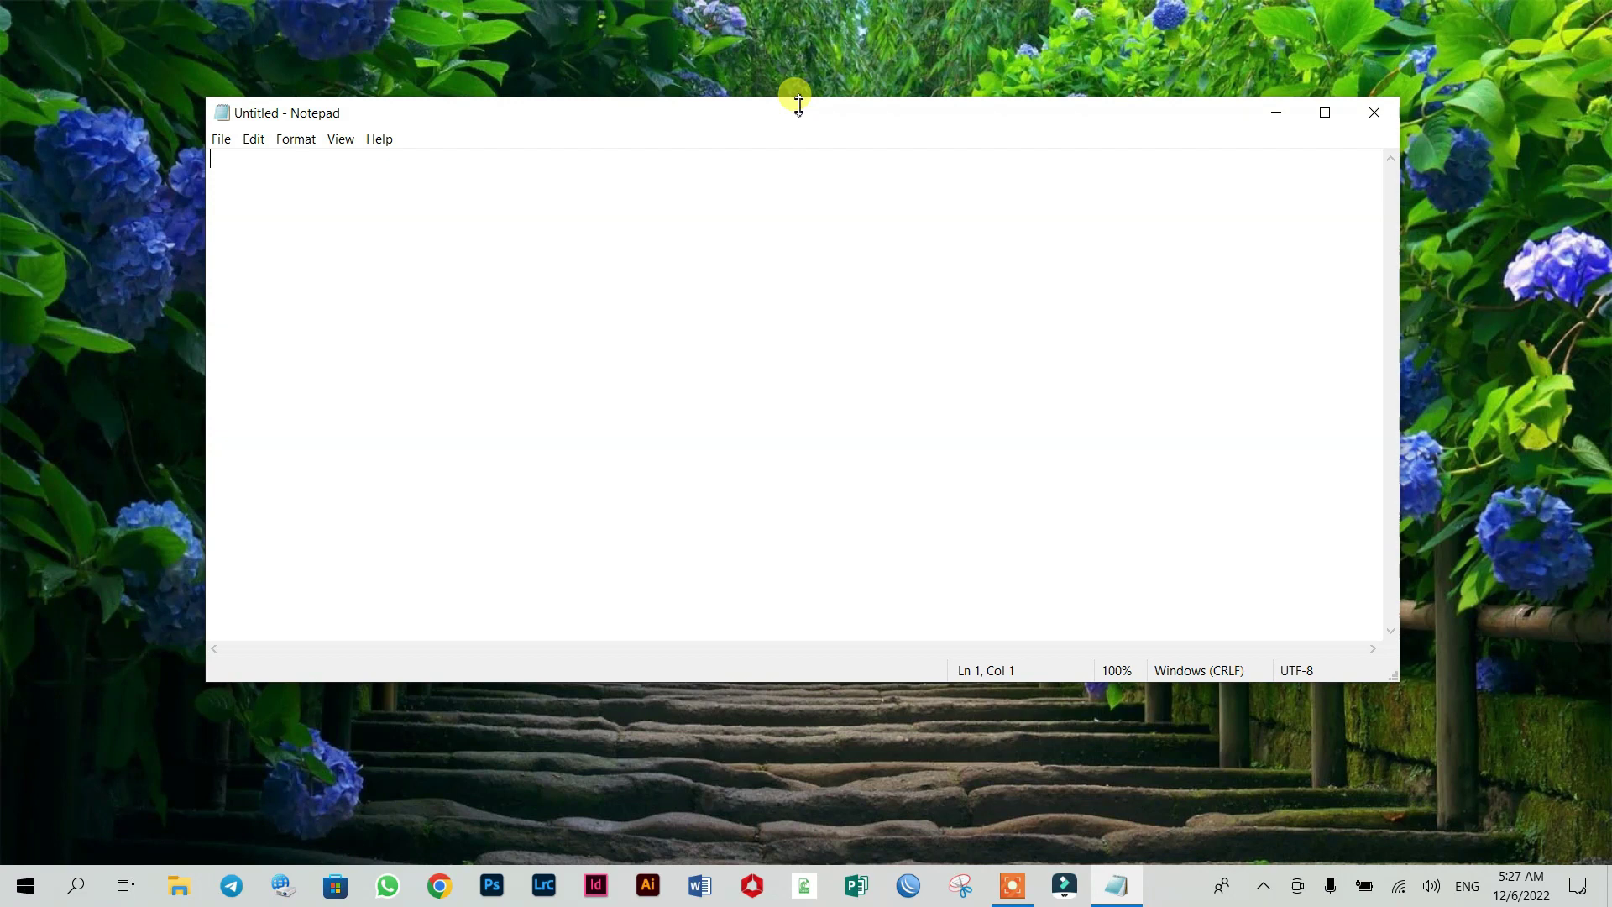
{"action": "left_click", "coordinate": [221, 139]}
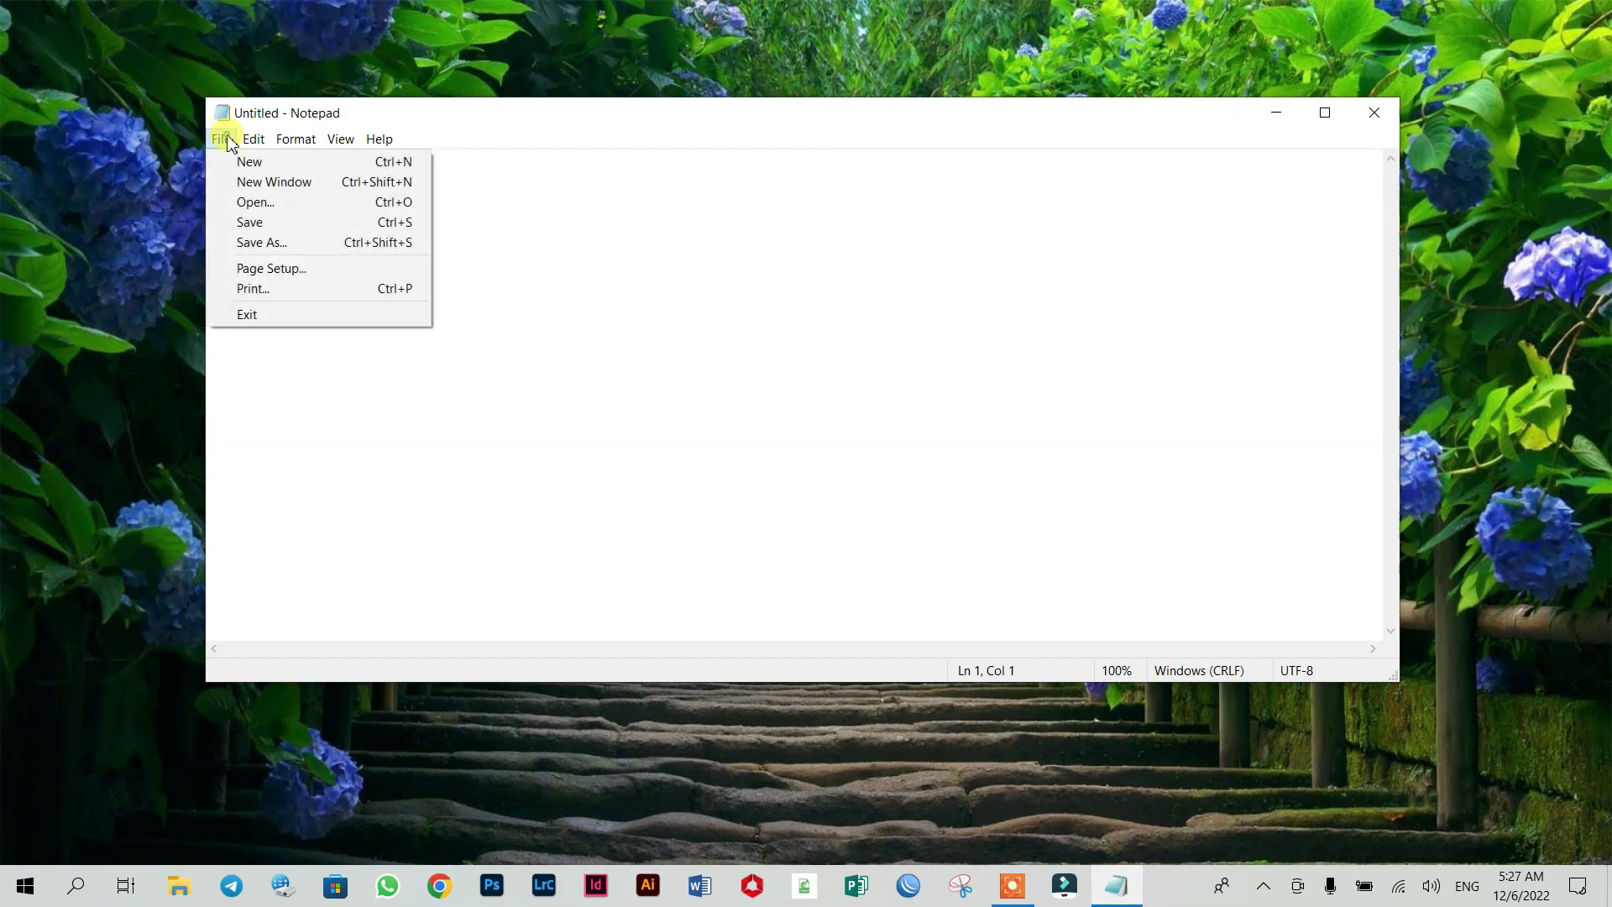
{"action": "left_click", "coordinate": [243, 202]}
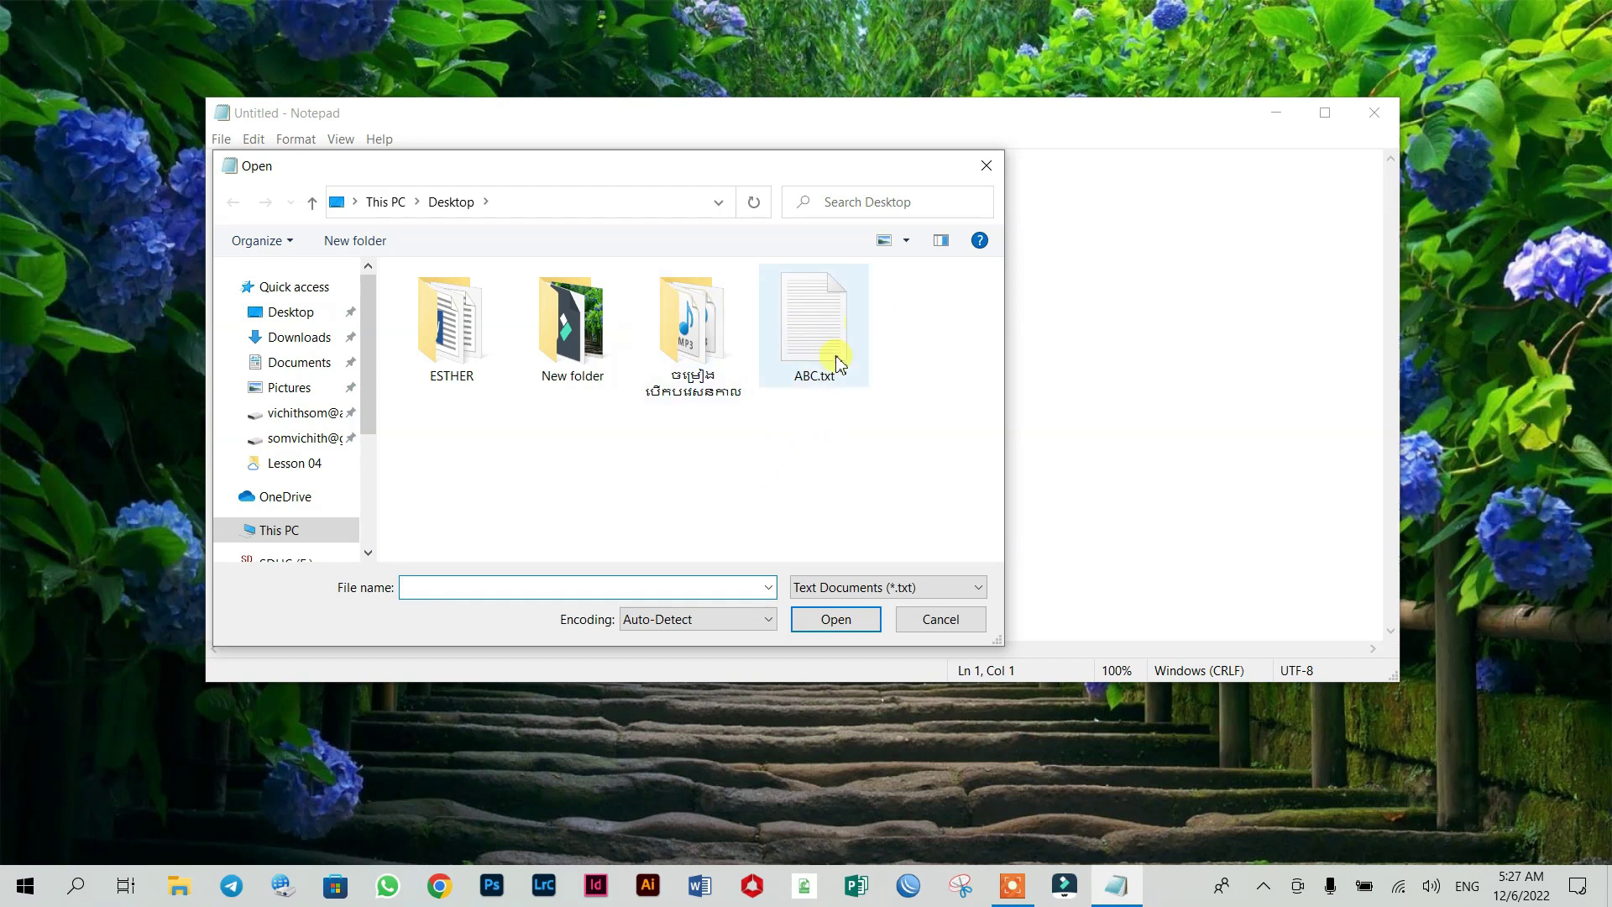
{"action": "left_click", "coordinate": [988, 167]}
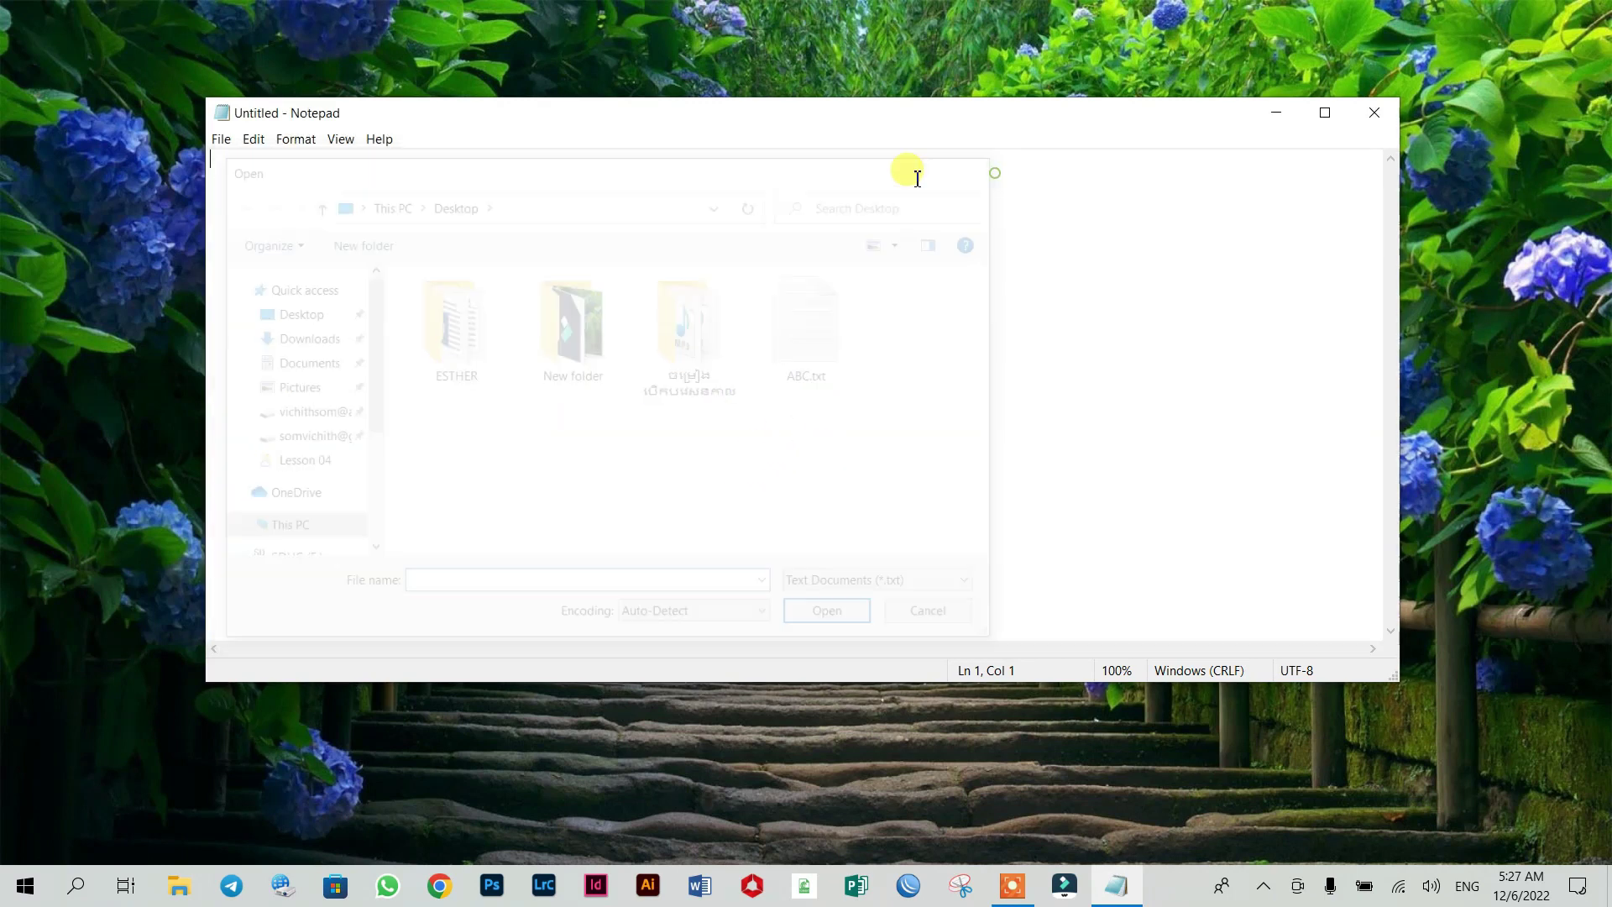
{"action": "left_click", "coordinate": [225, 141]}
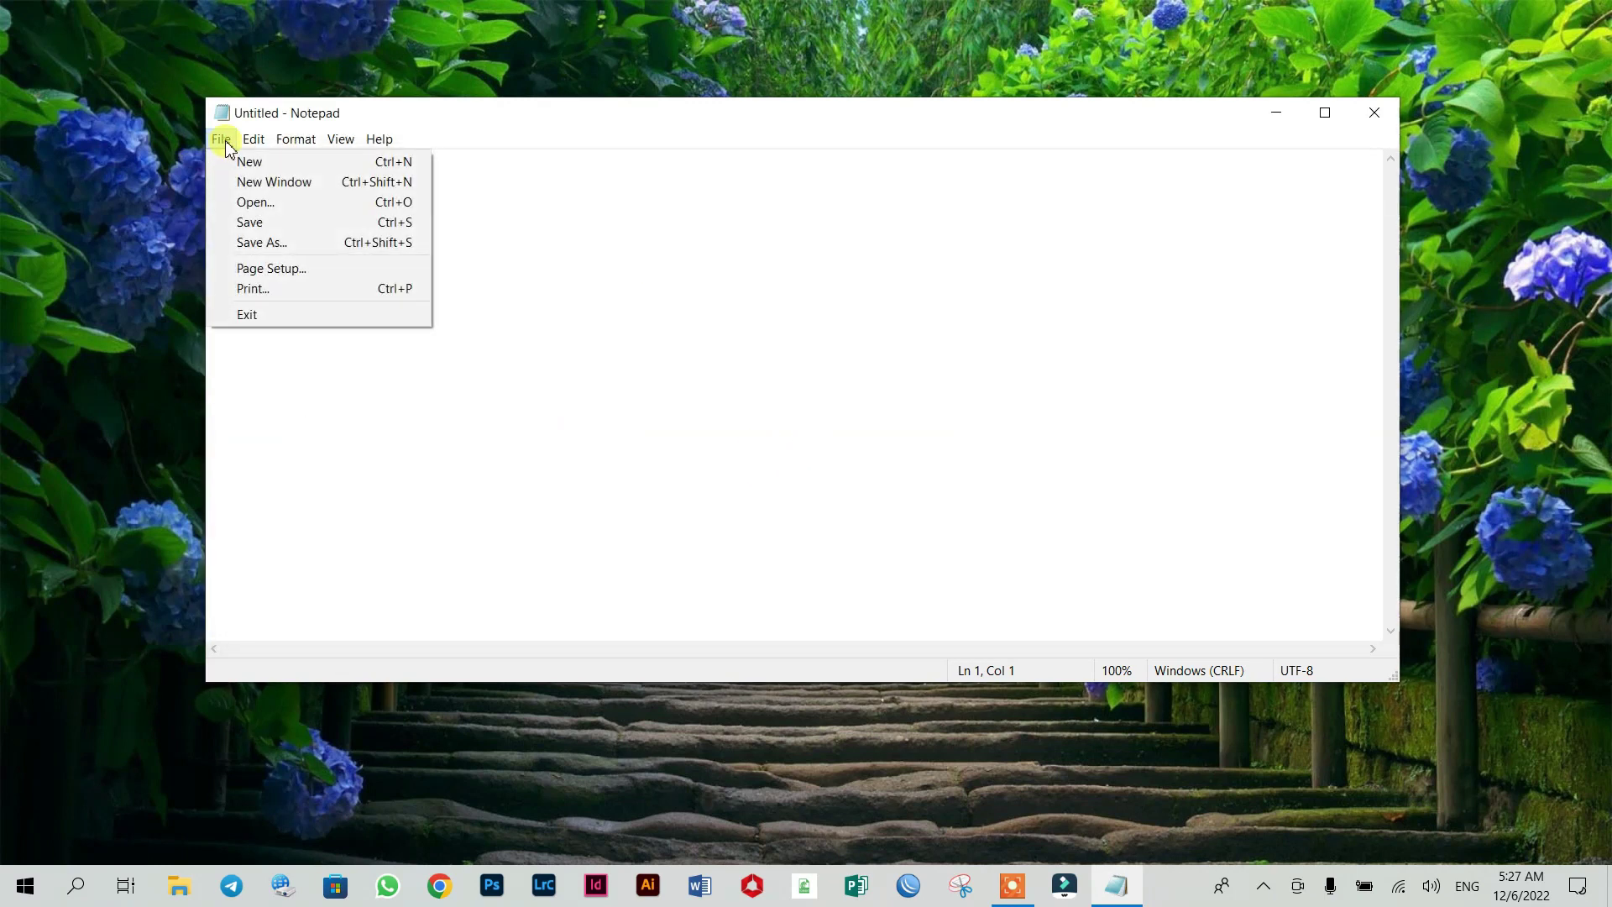
{"action": "left_click", "coordinate": [591, 217]}
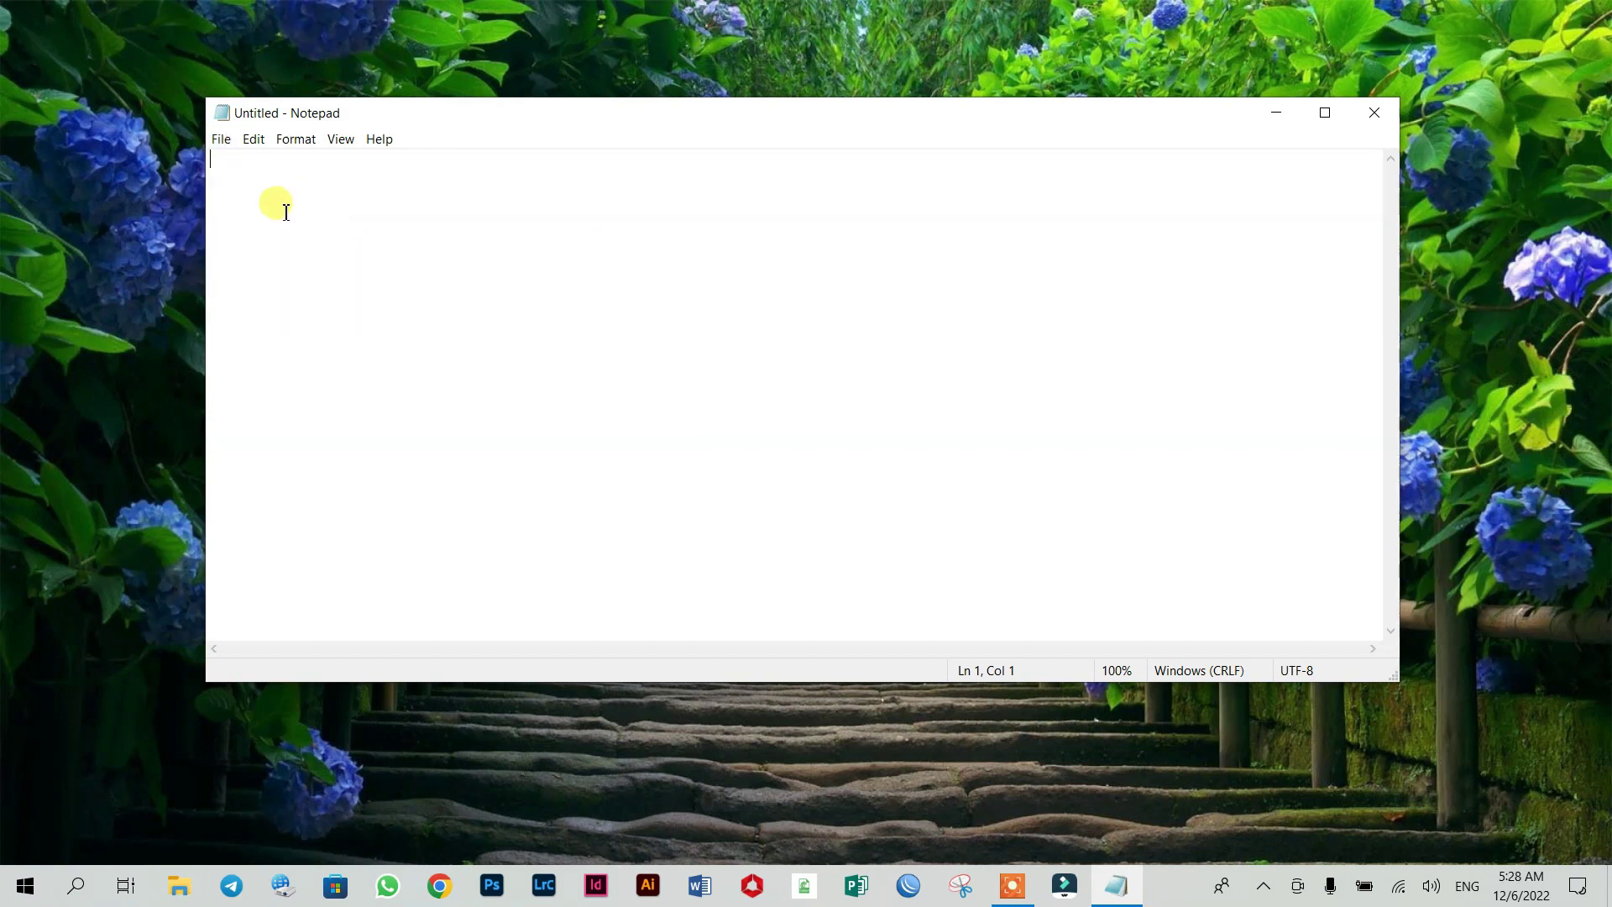
{"action": "left_click", "coordinate": [223, 141]}
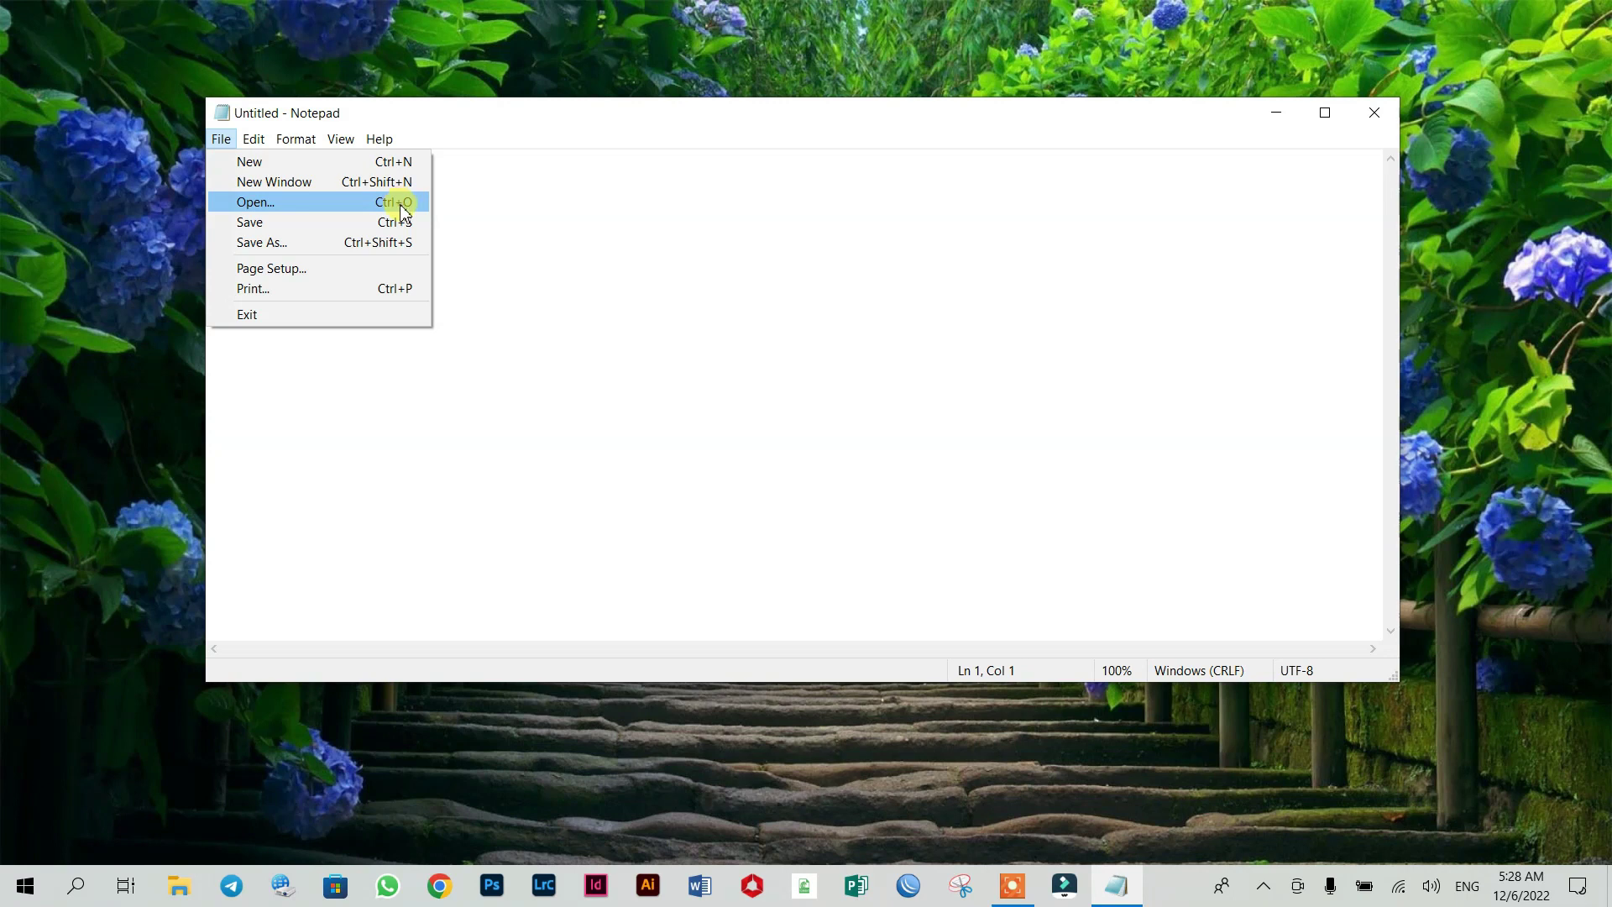
{"action": "left_click", "coordinate": [798, 260]}
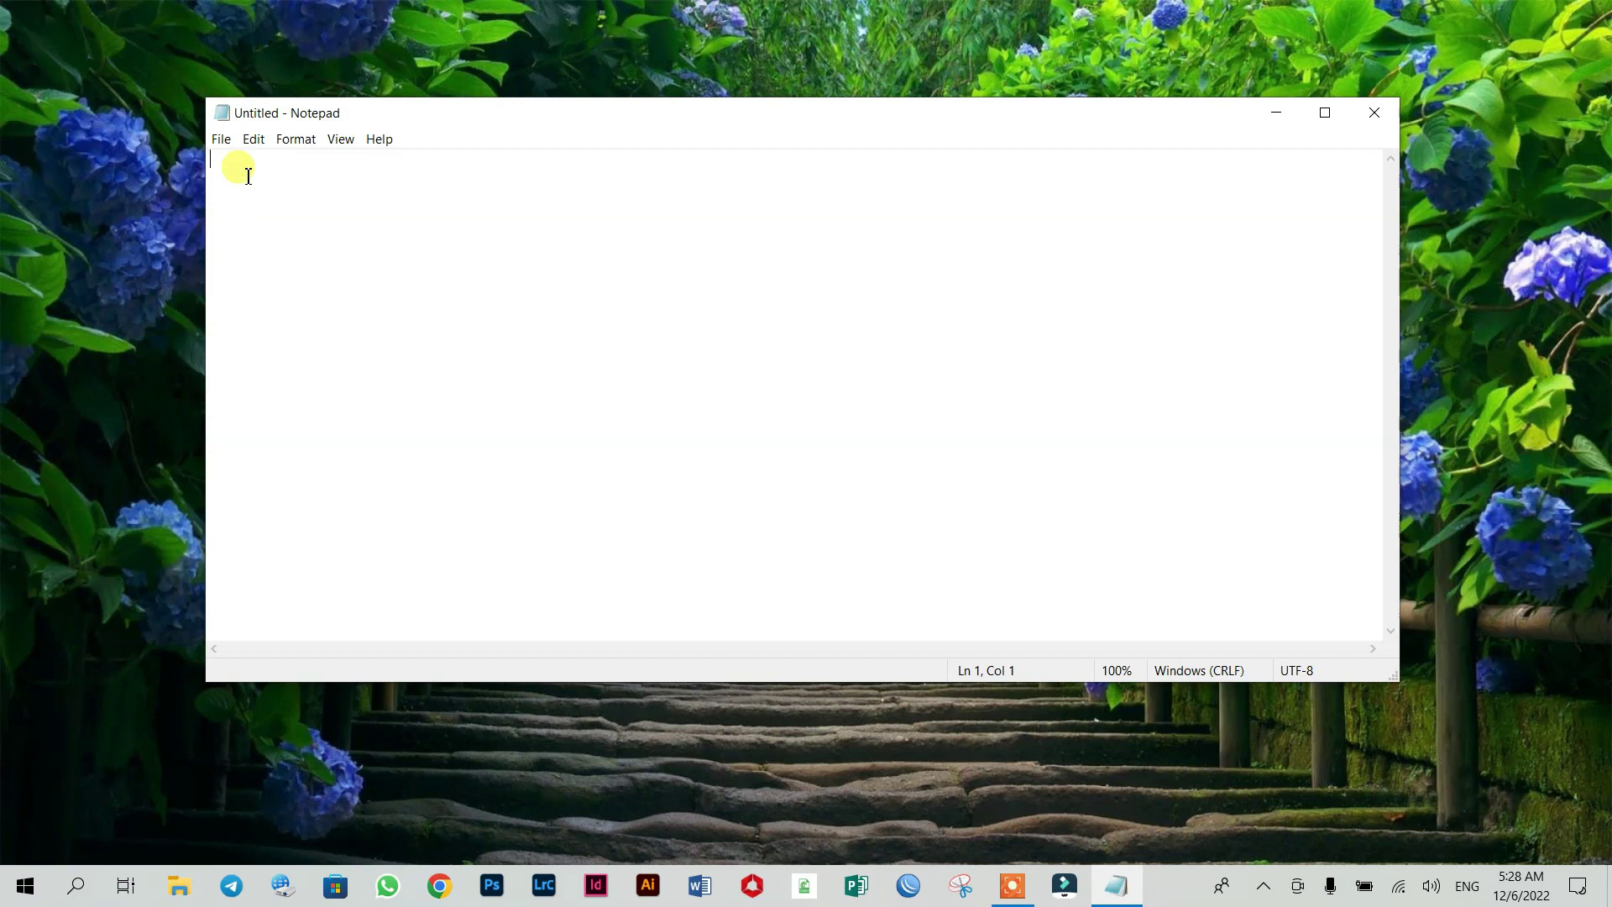
Open the ABC.txt file from the Desktop in Notepad and reposition the window
{"action": "key", "text": "ctrl+o"}
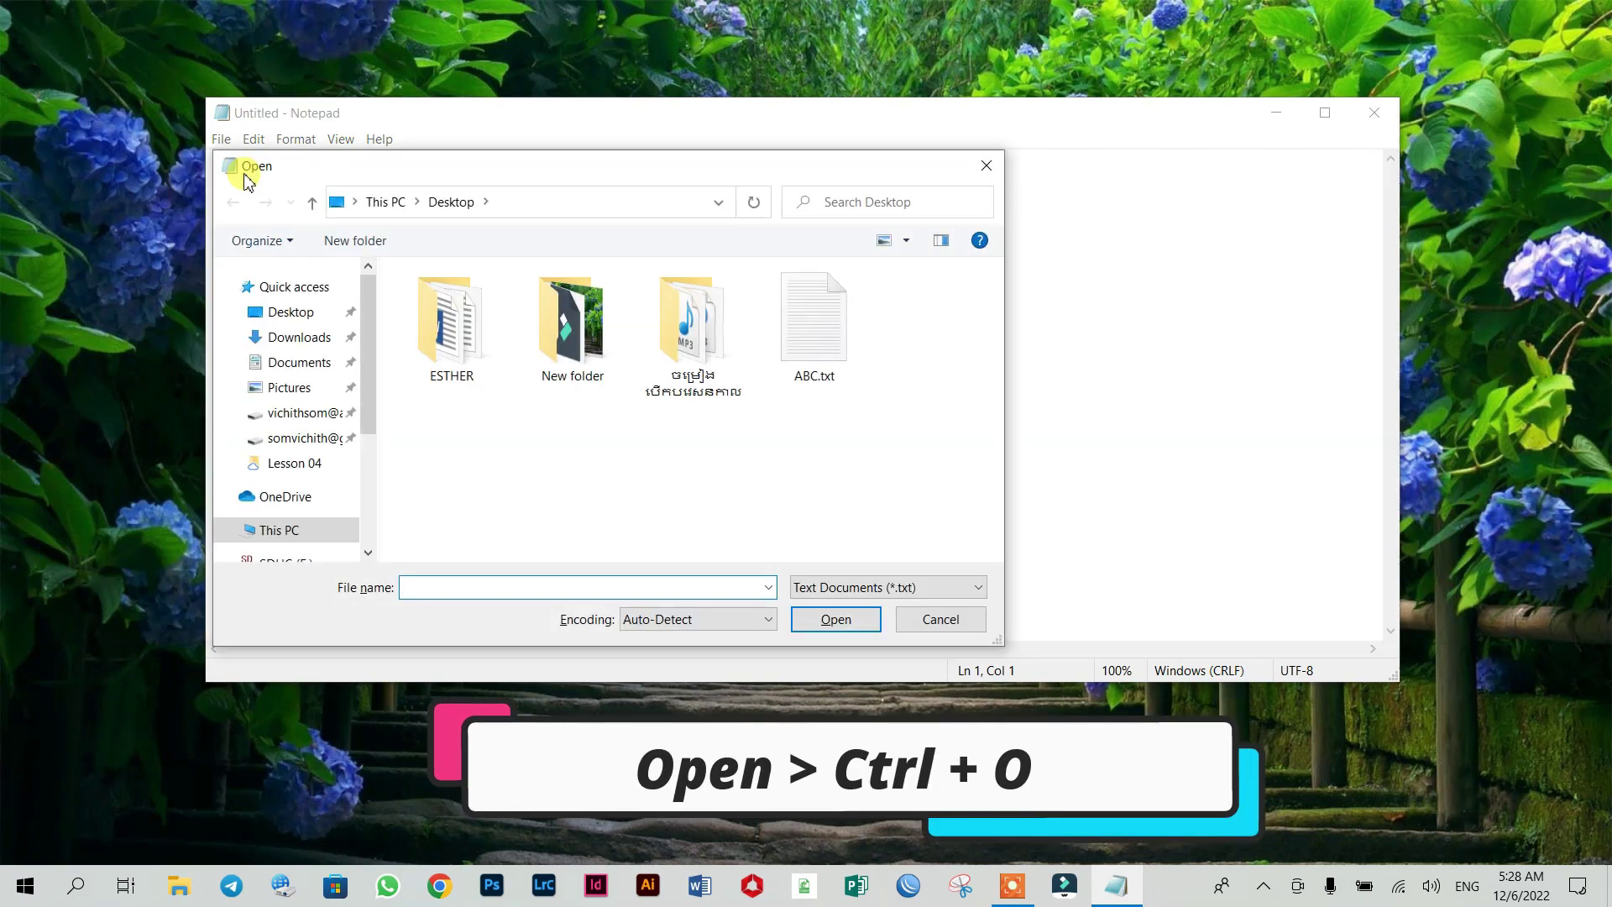
{"action": "left_click_drag", "start_coordinate": [504, 165], "coordinate": [573, 149]}
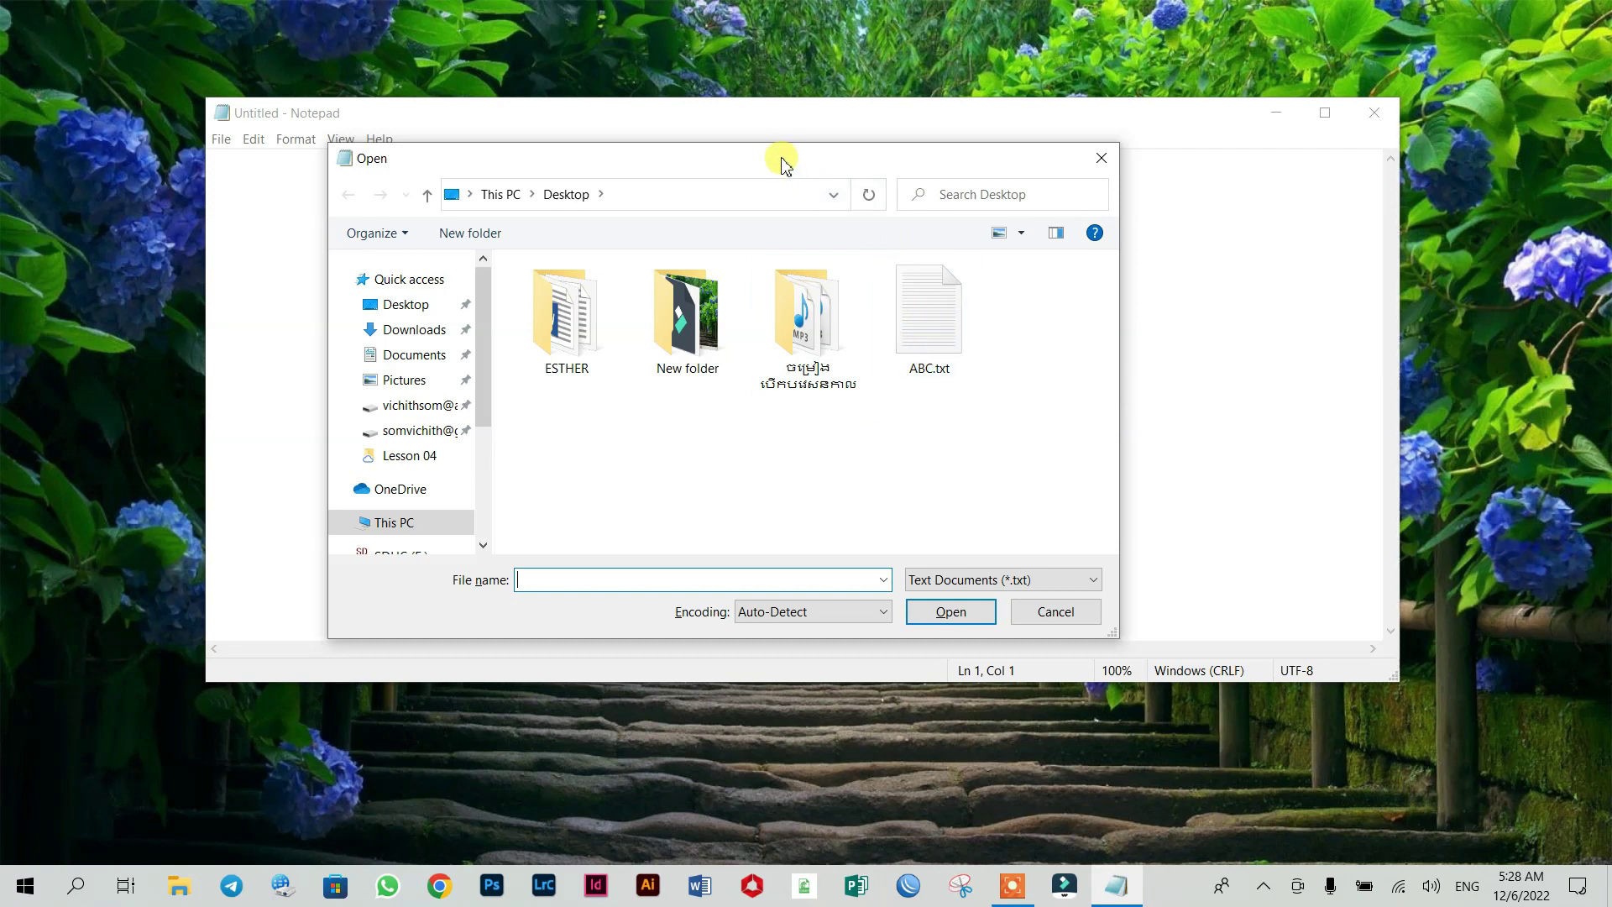
{"action": "left_click_drag", "start_coordinate": [777, 158], "coordinate": [734, 138]}
{"action": "left_click", "coordinate": [899, 294]}
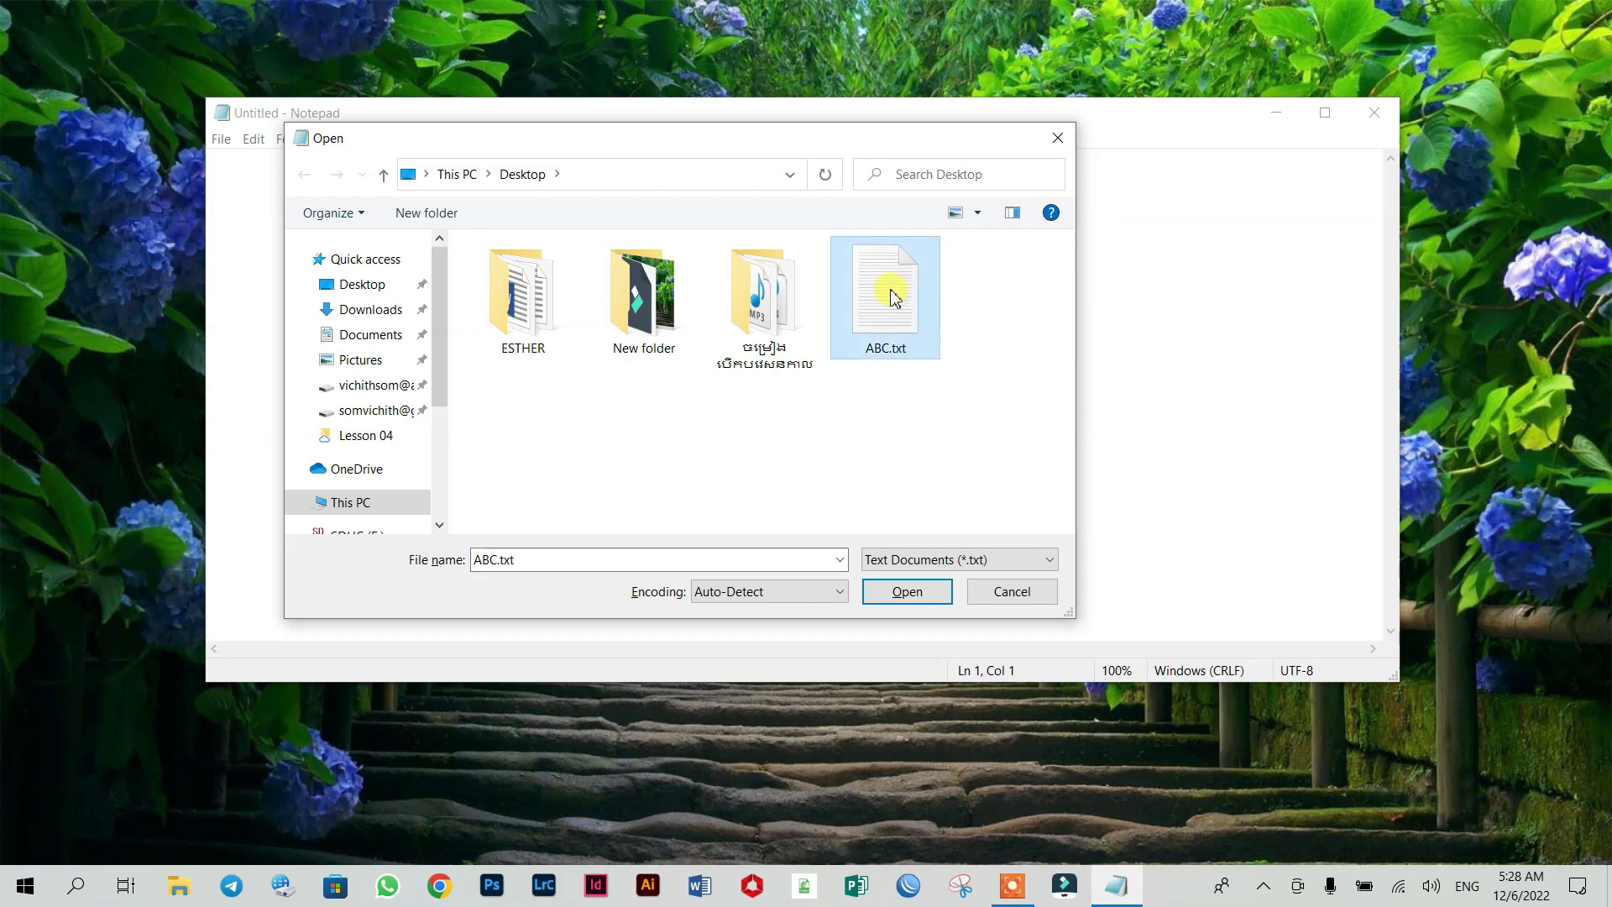
{"action": "left_click", "coordinate": [900, 596]}
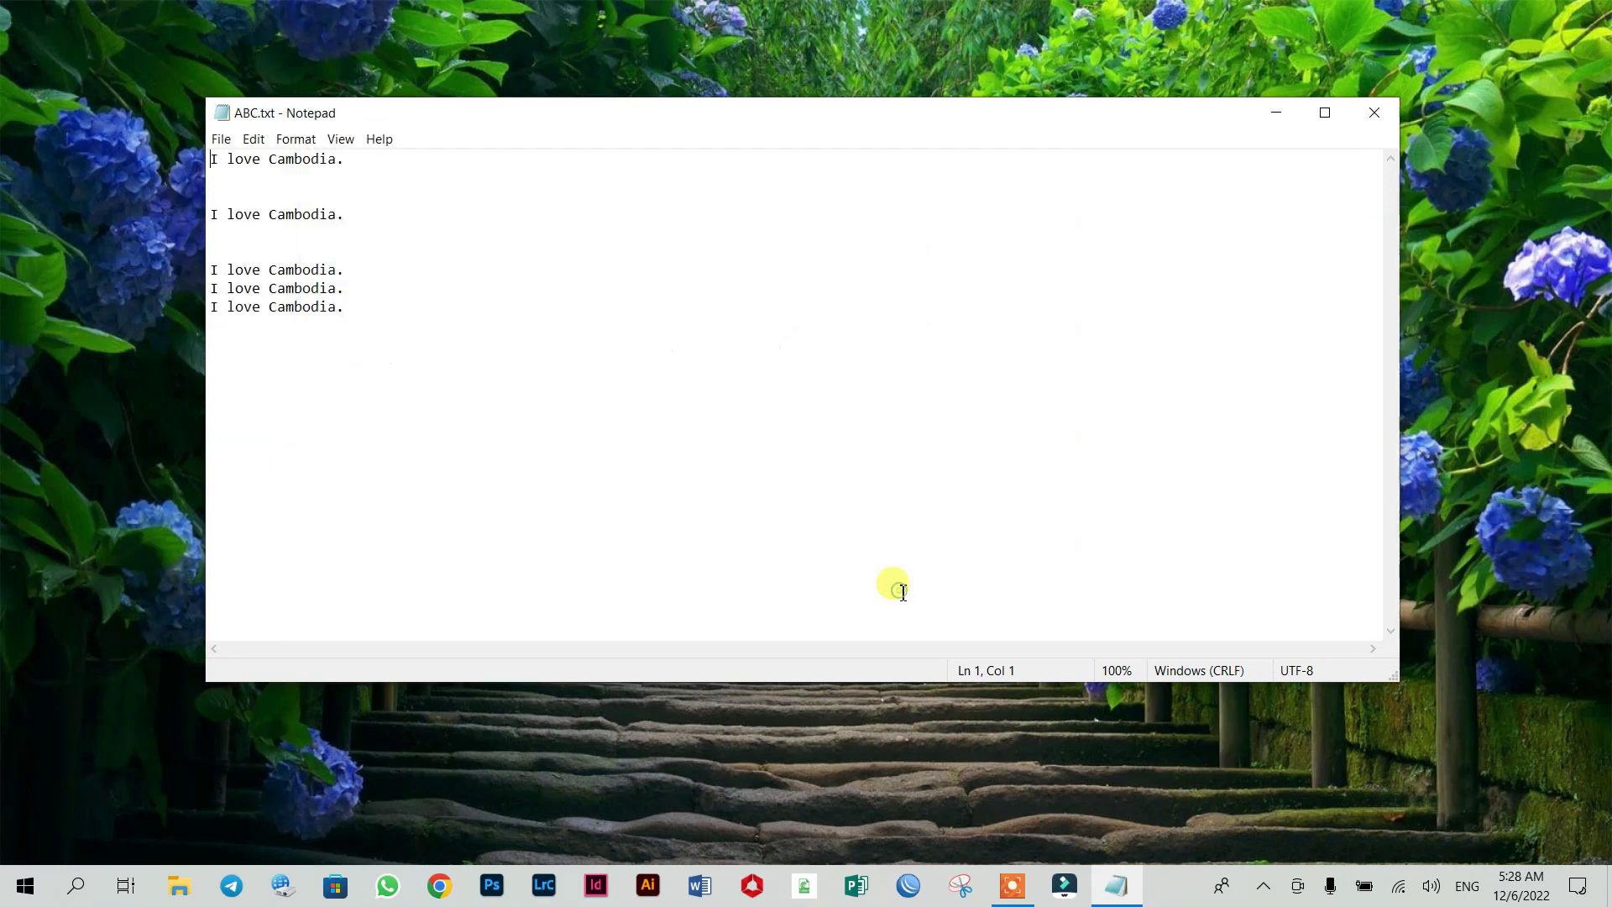
{"action": "left_click_drag", "start_coordinate": [784, 116], "coordinate": [758, 108]}
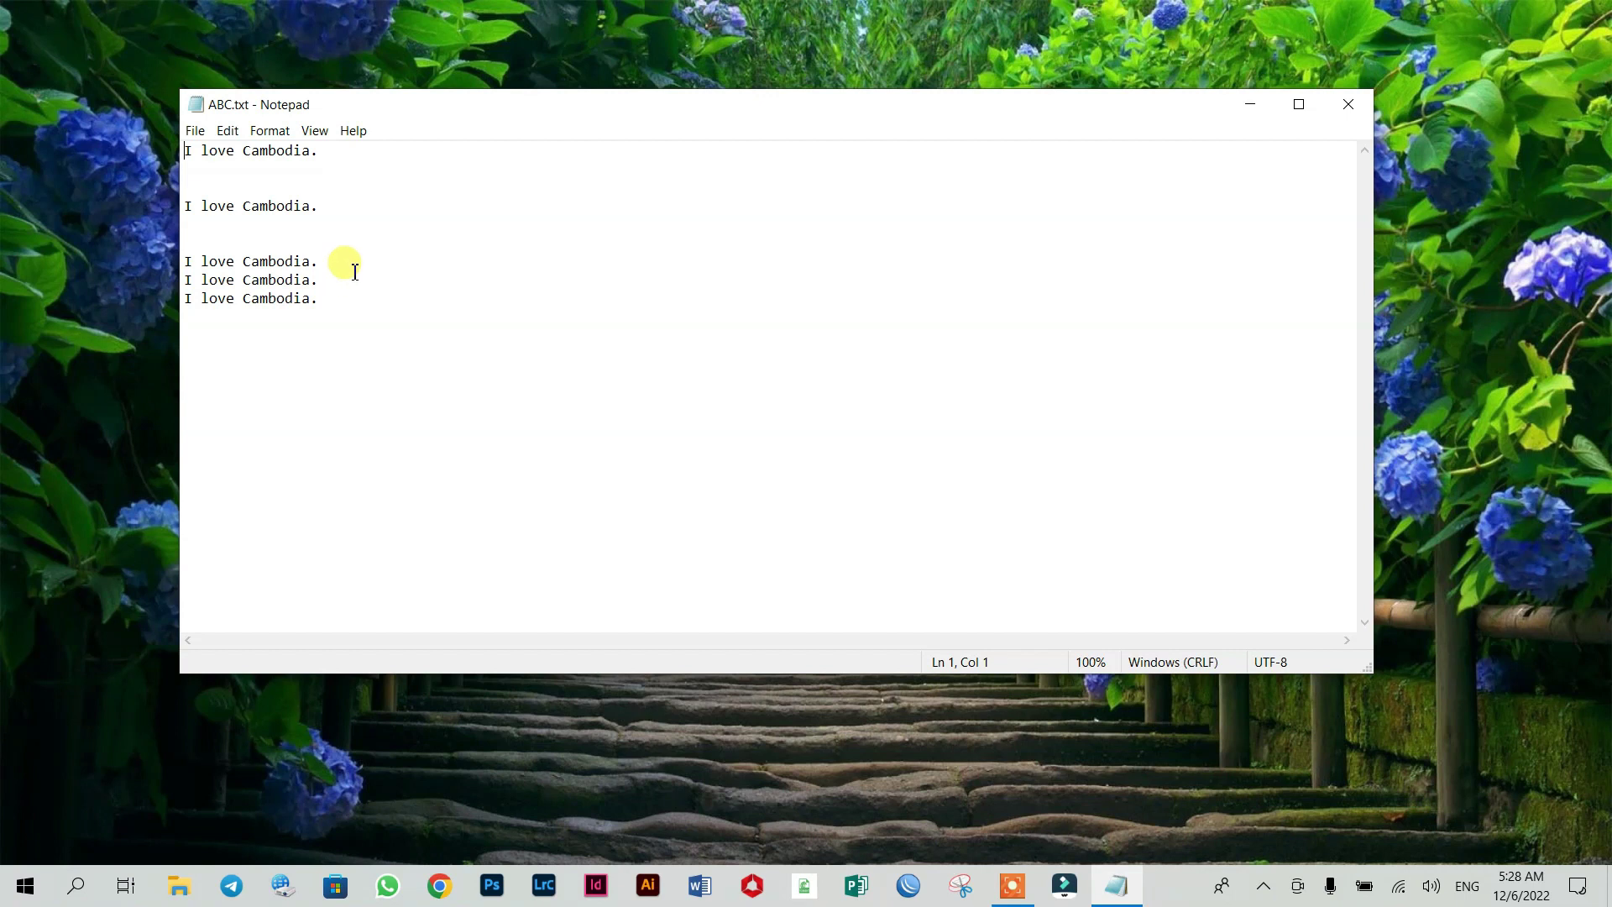
{"action": "left_click_drag", "start_coordinate": [606, 118], "coordinate": [632, 127]}
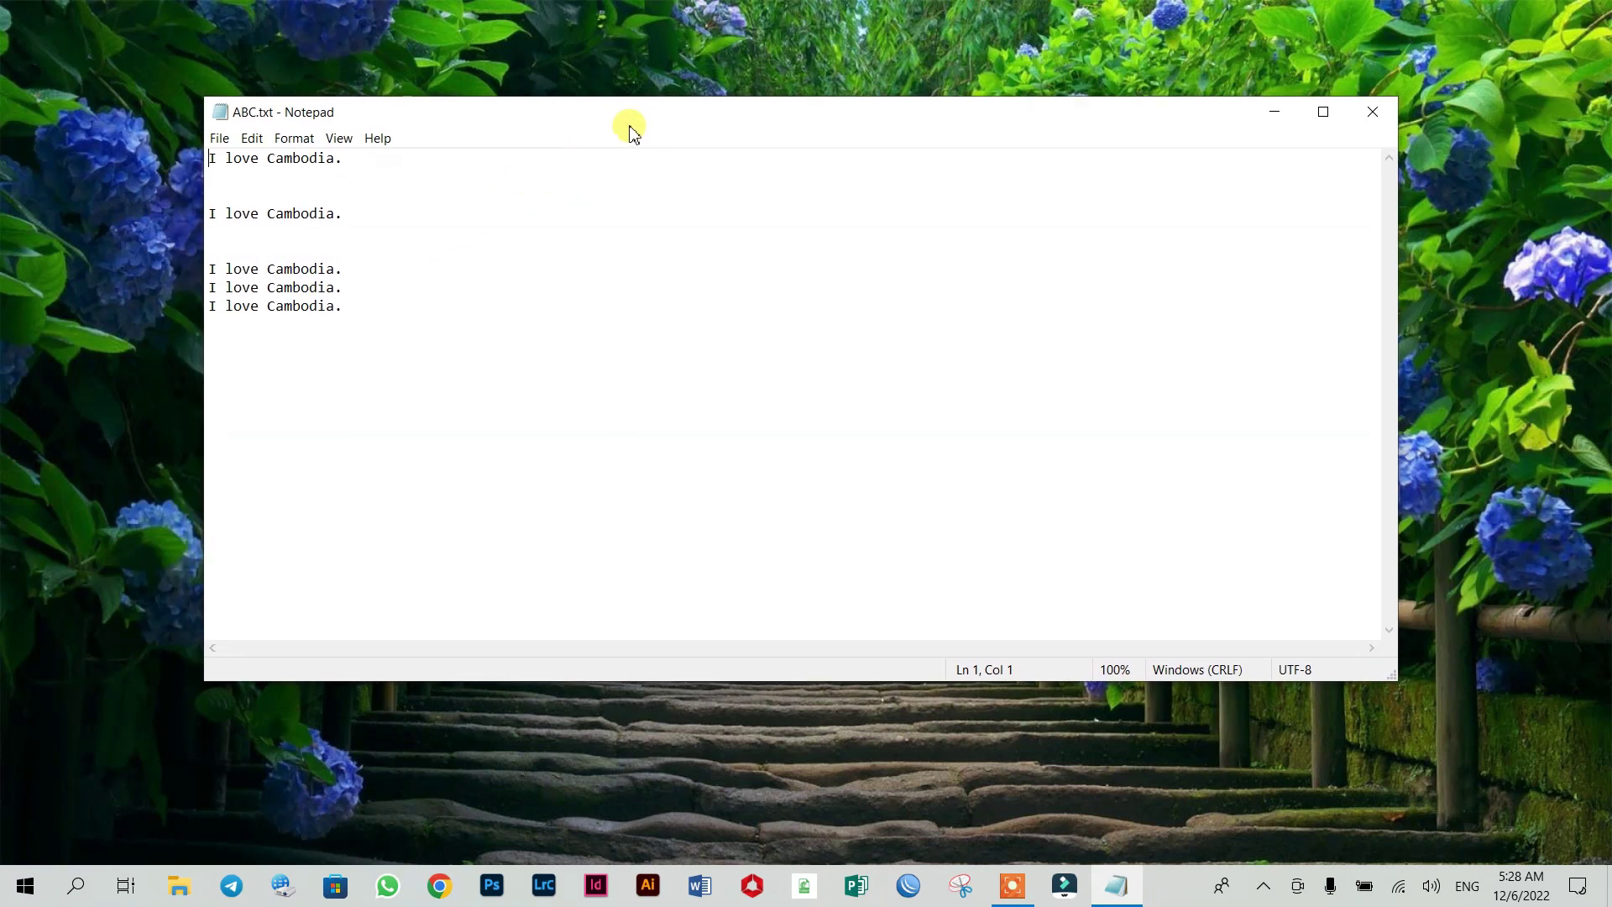
{"action": "left_click", "coordinate": [224, 139]}
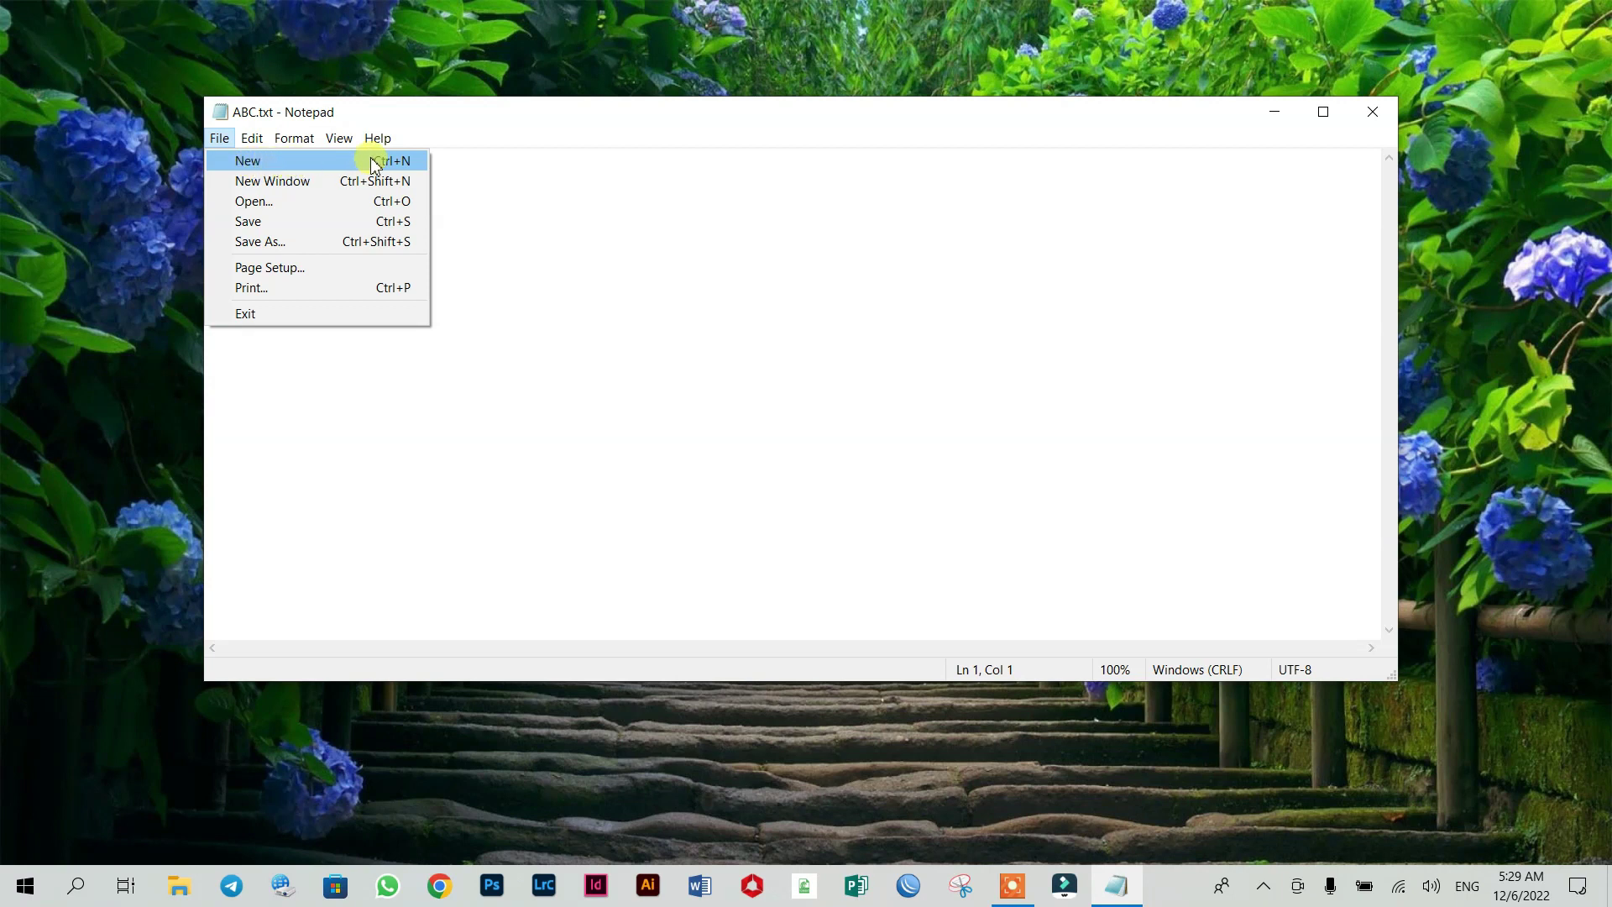
{"action": "left_click", "coordinate": [549, 210]}
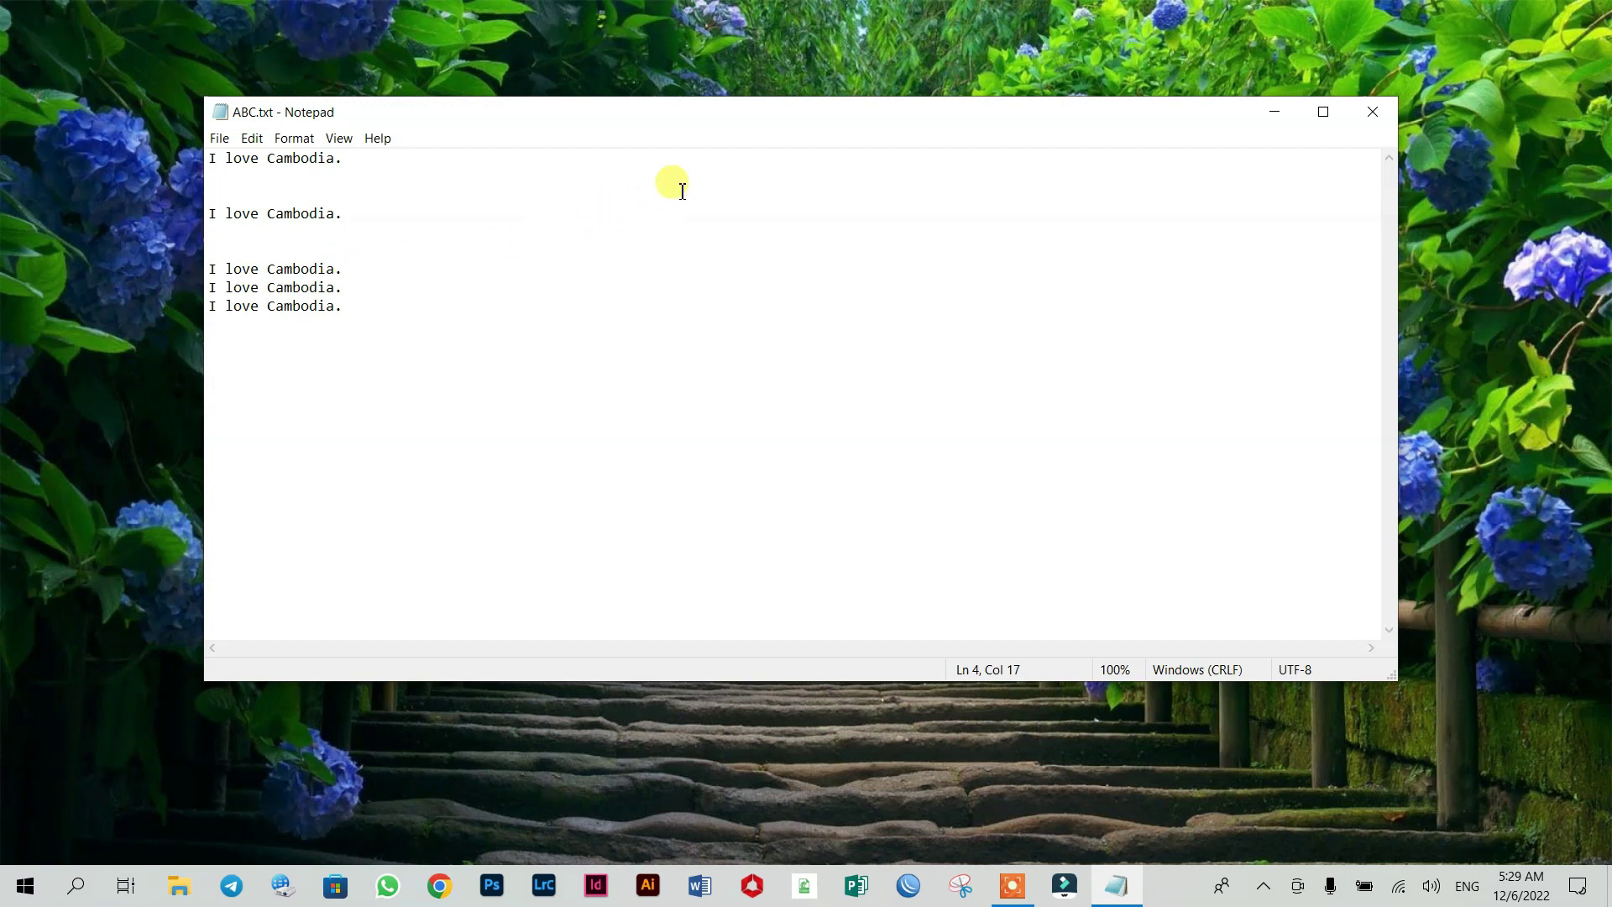
{"action": "left_click_drag", "start_coordinate": [795, 125], "coordinate": [807, 151]}
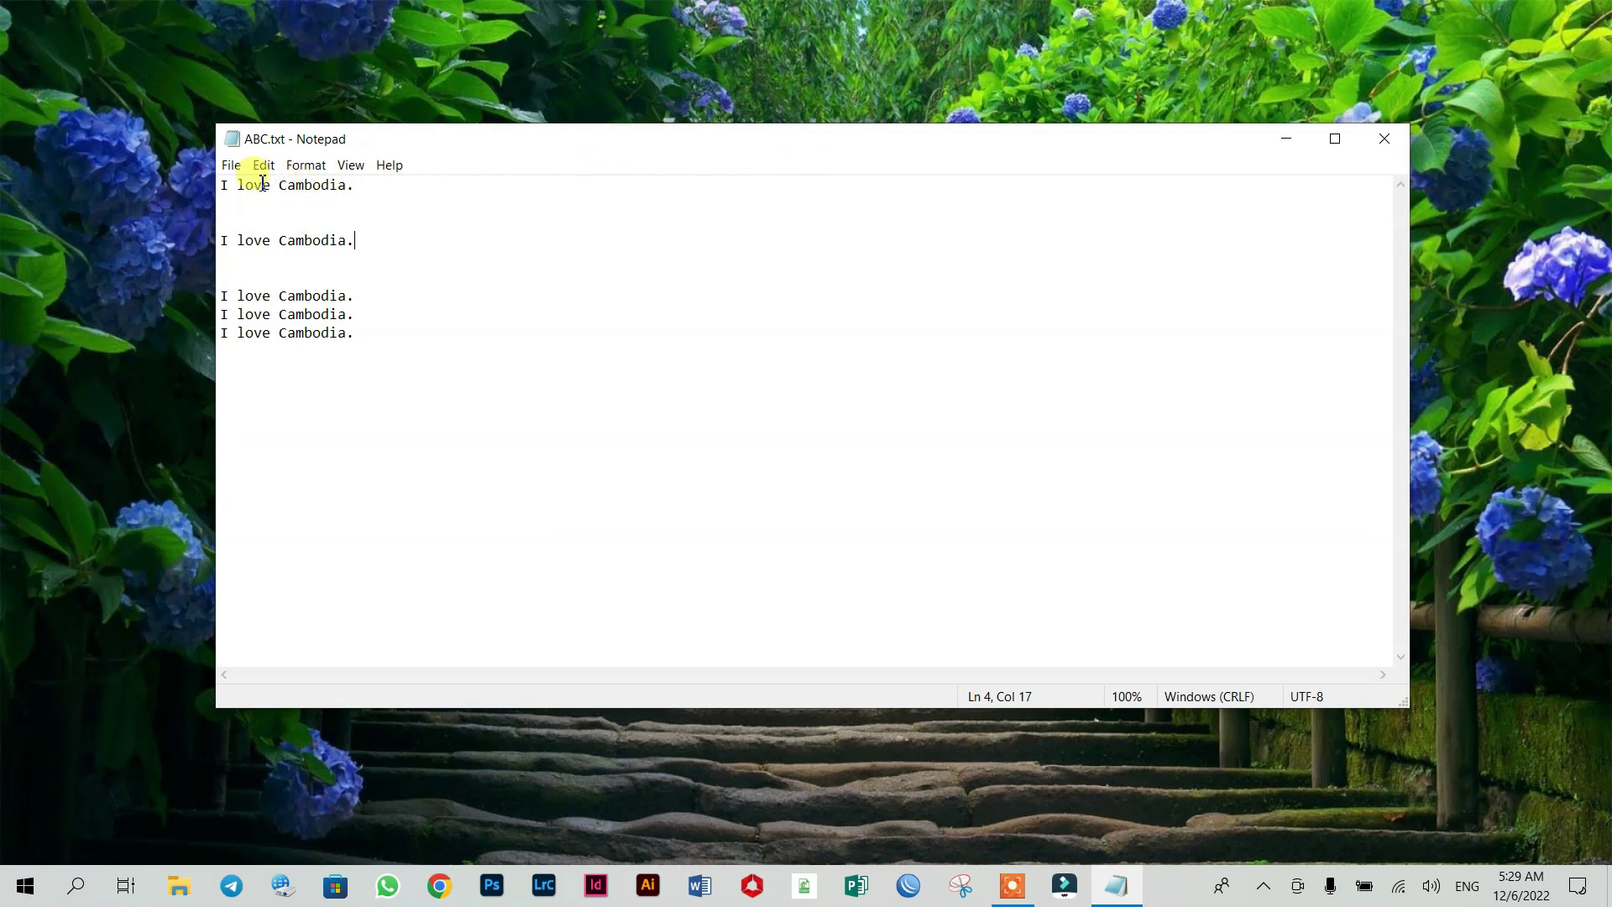
{"action": "left_click", "coordinate": [231, 165]}
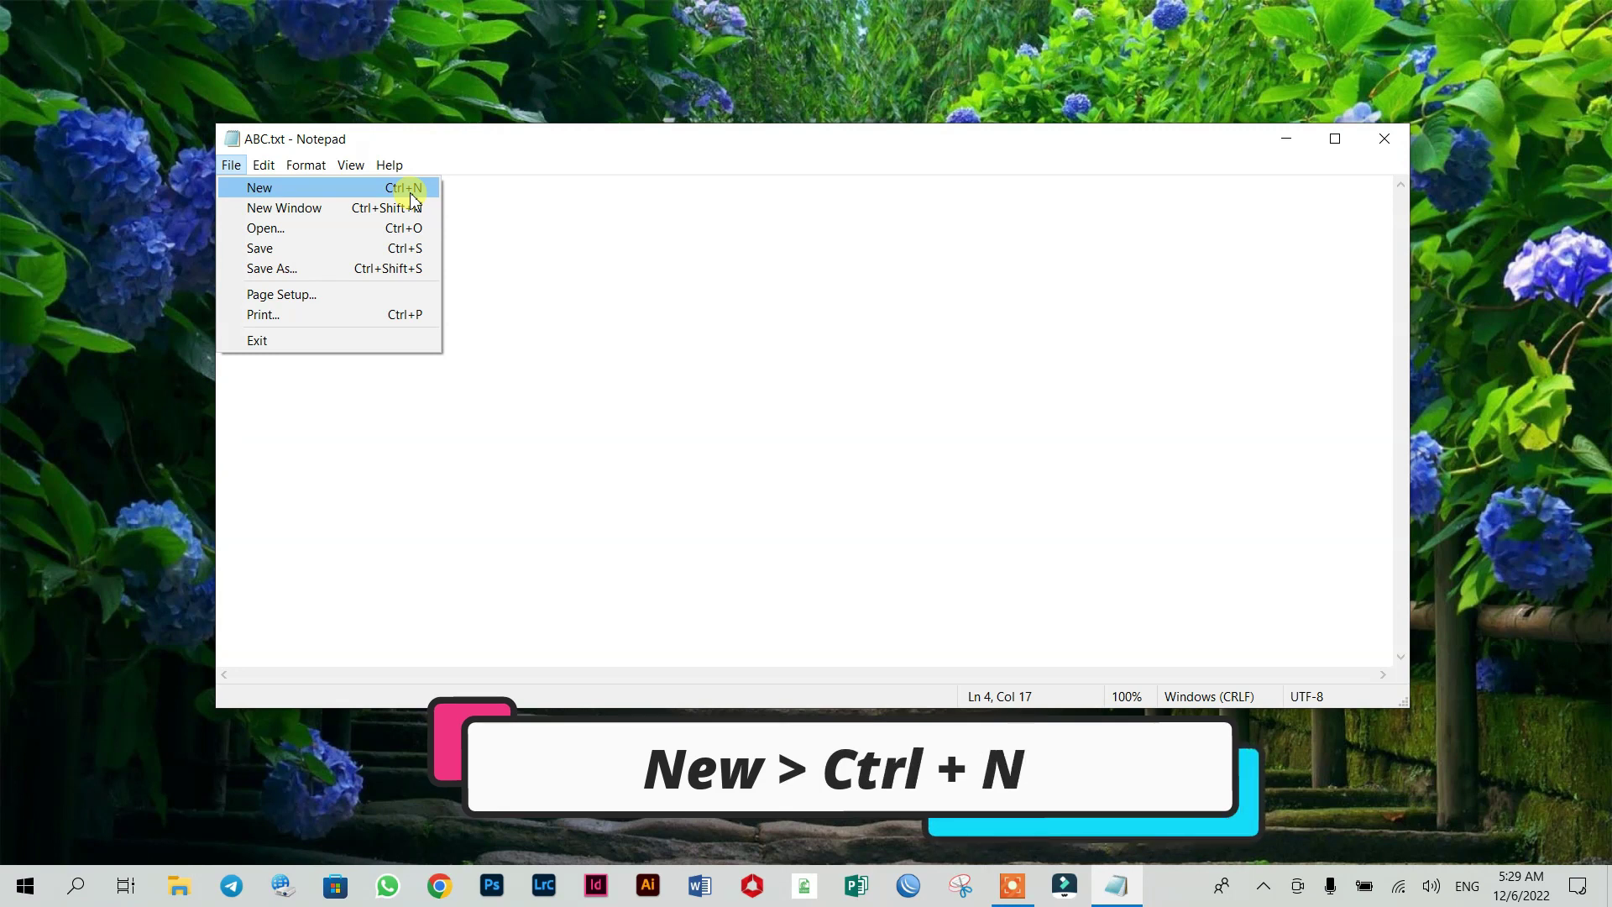
{"action": "left_click", "coordinate": [551, 275]}
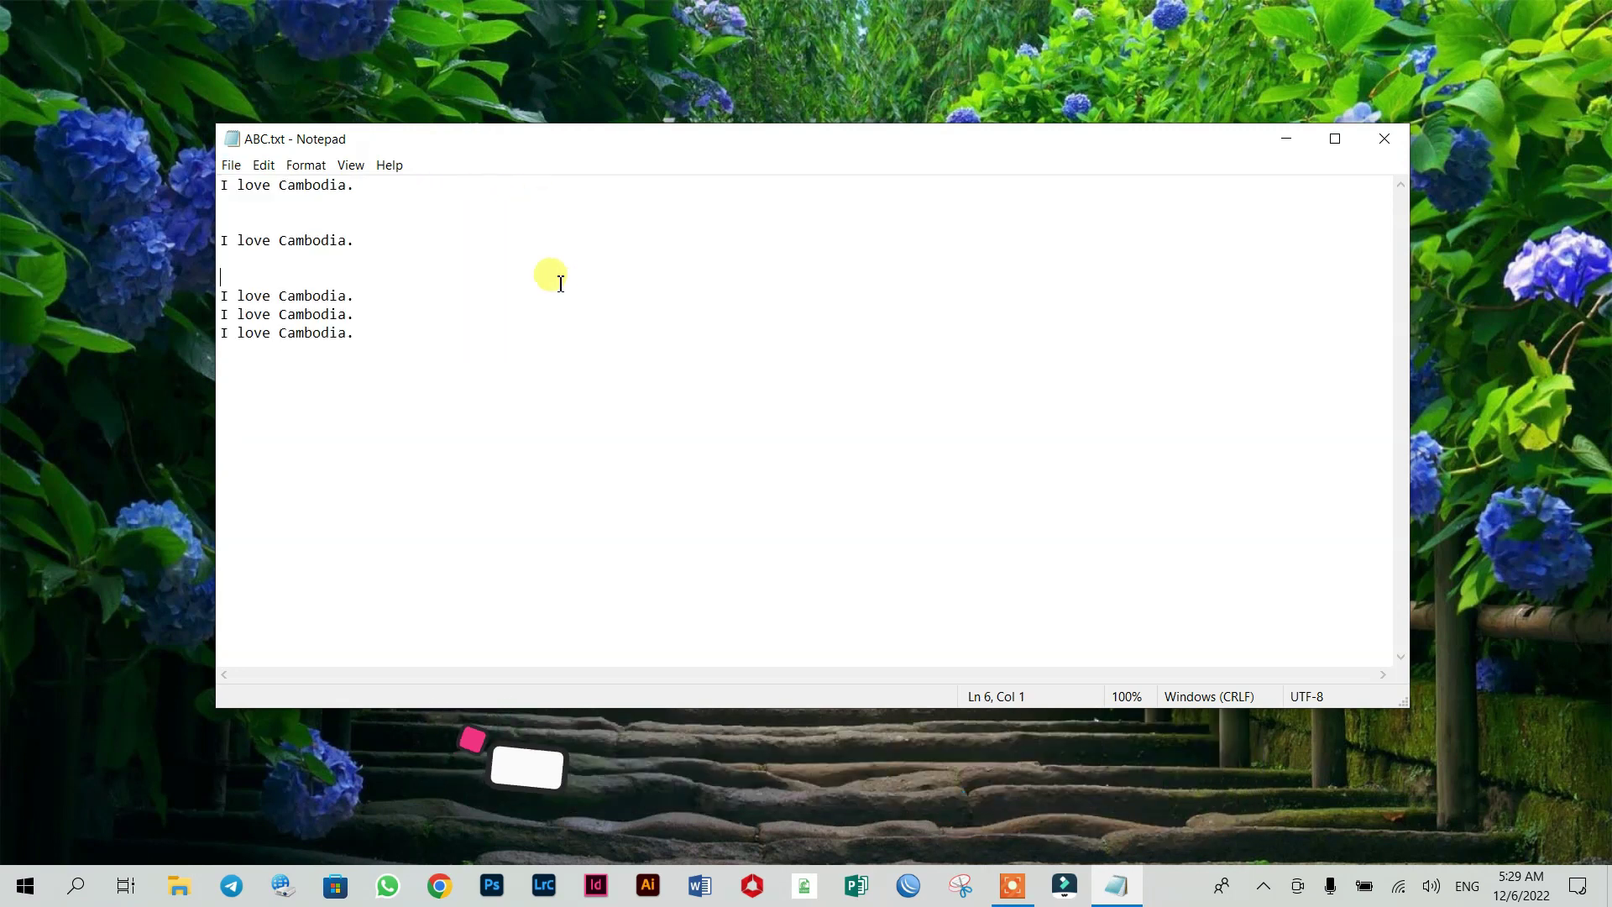
{"action": "left_click", "coordinate": [385, 339]}
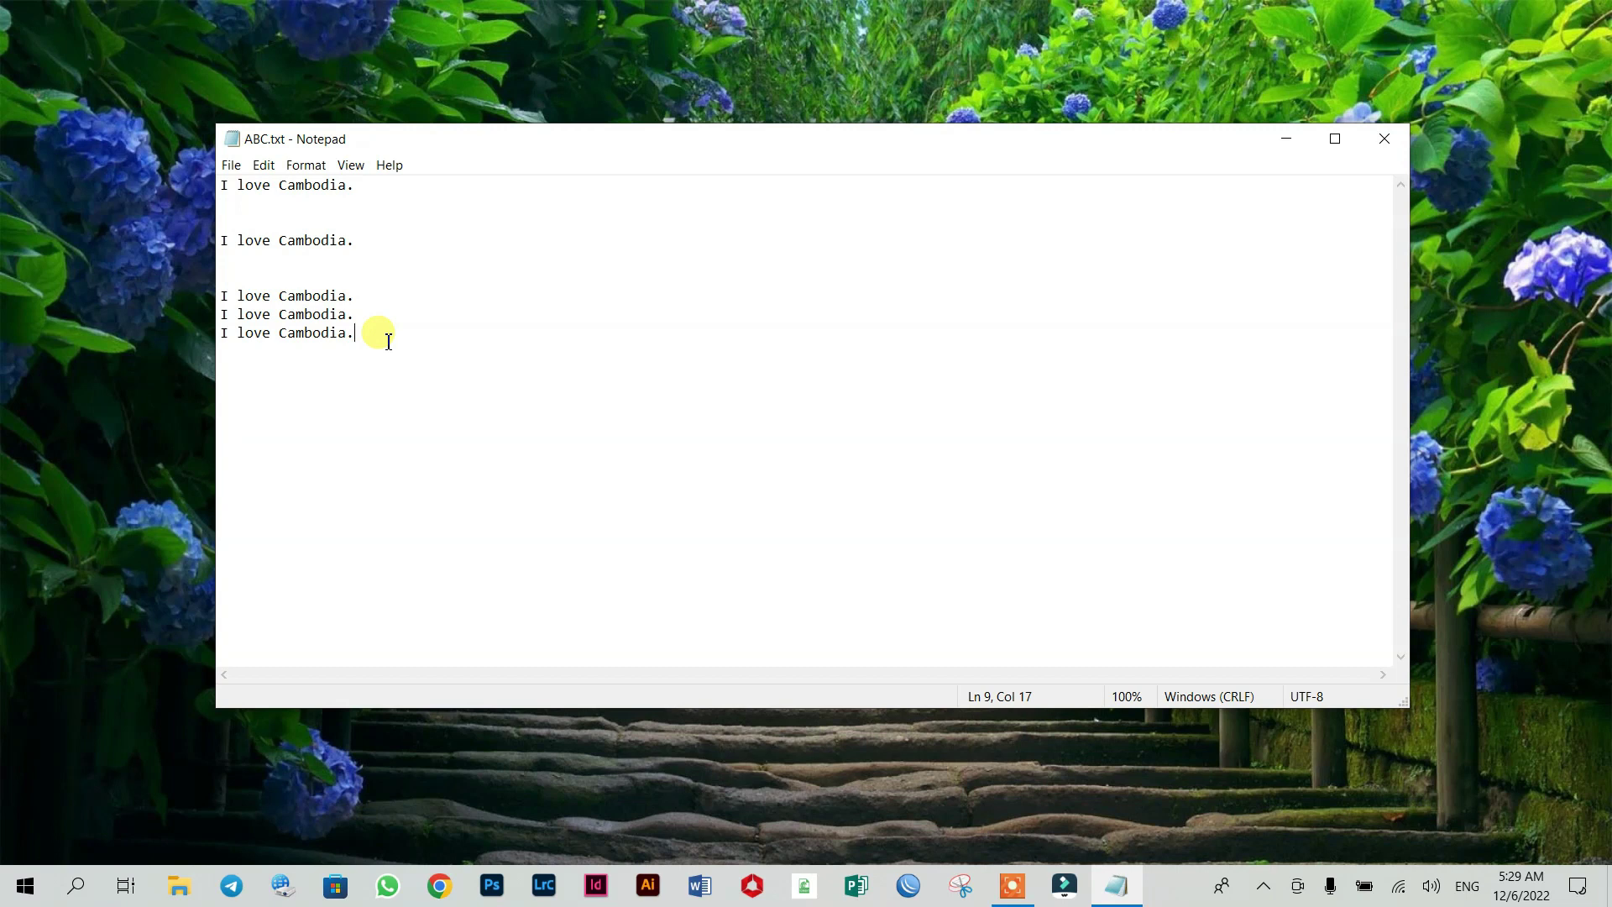
Replace the open ABC.txt with a new blank document, reposition the window and close Notepad
{"action": "key", "text": "ctrl+n"}
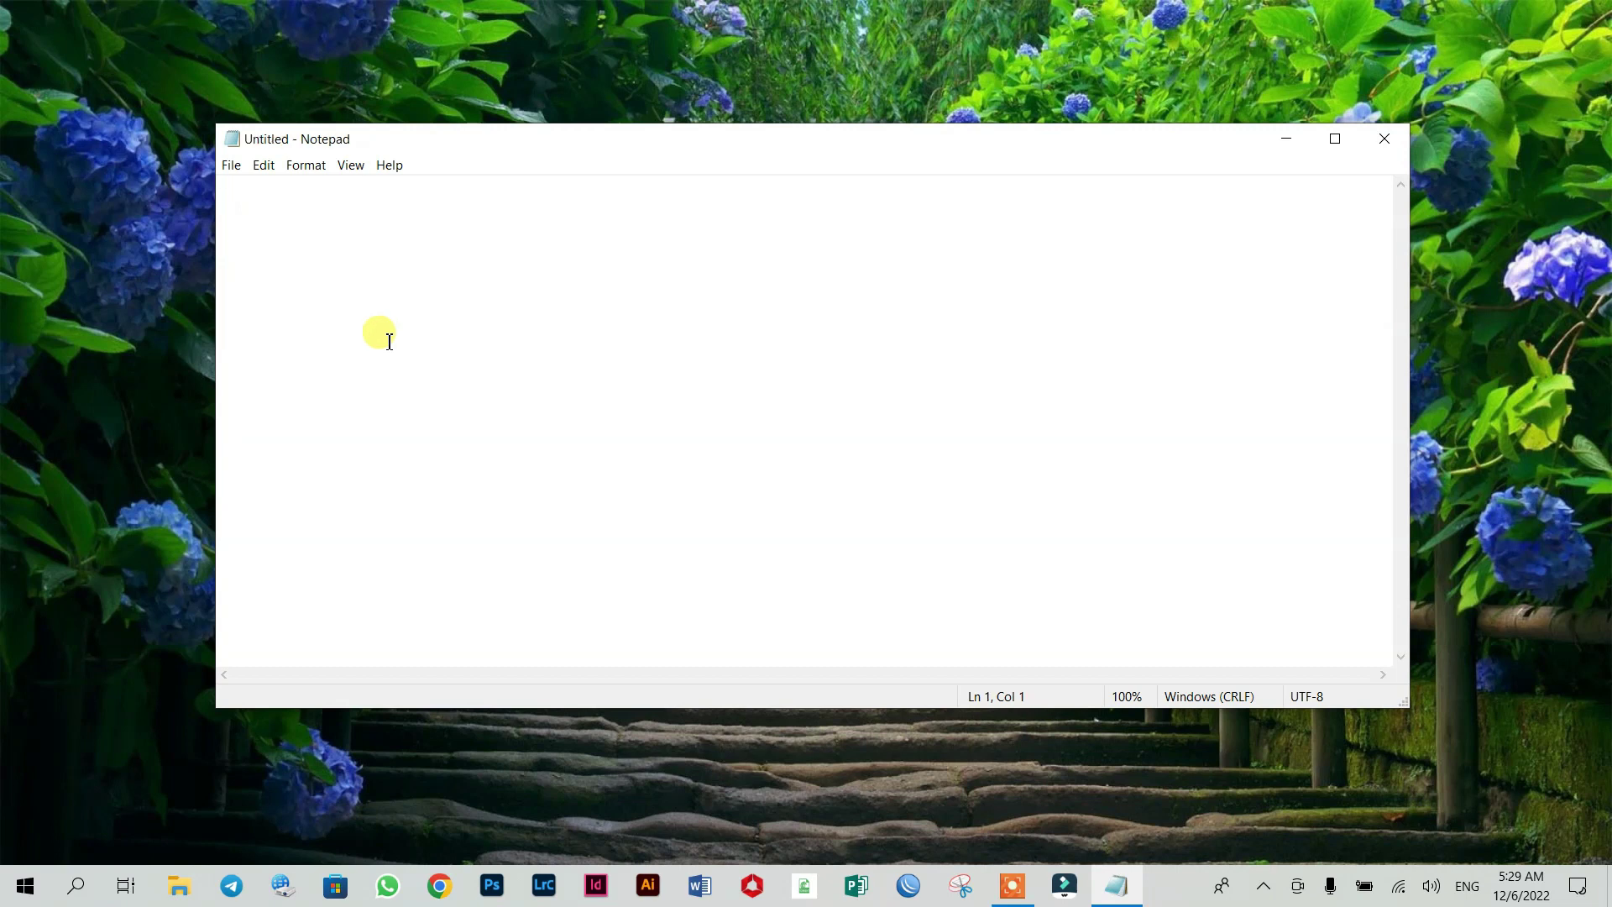
{"action": "left_click_drag", "start_coordinate": [801, 152], "coordinate": [858, 150]}
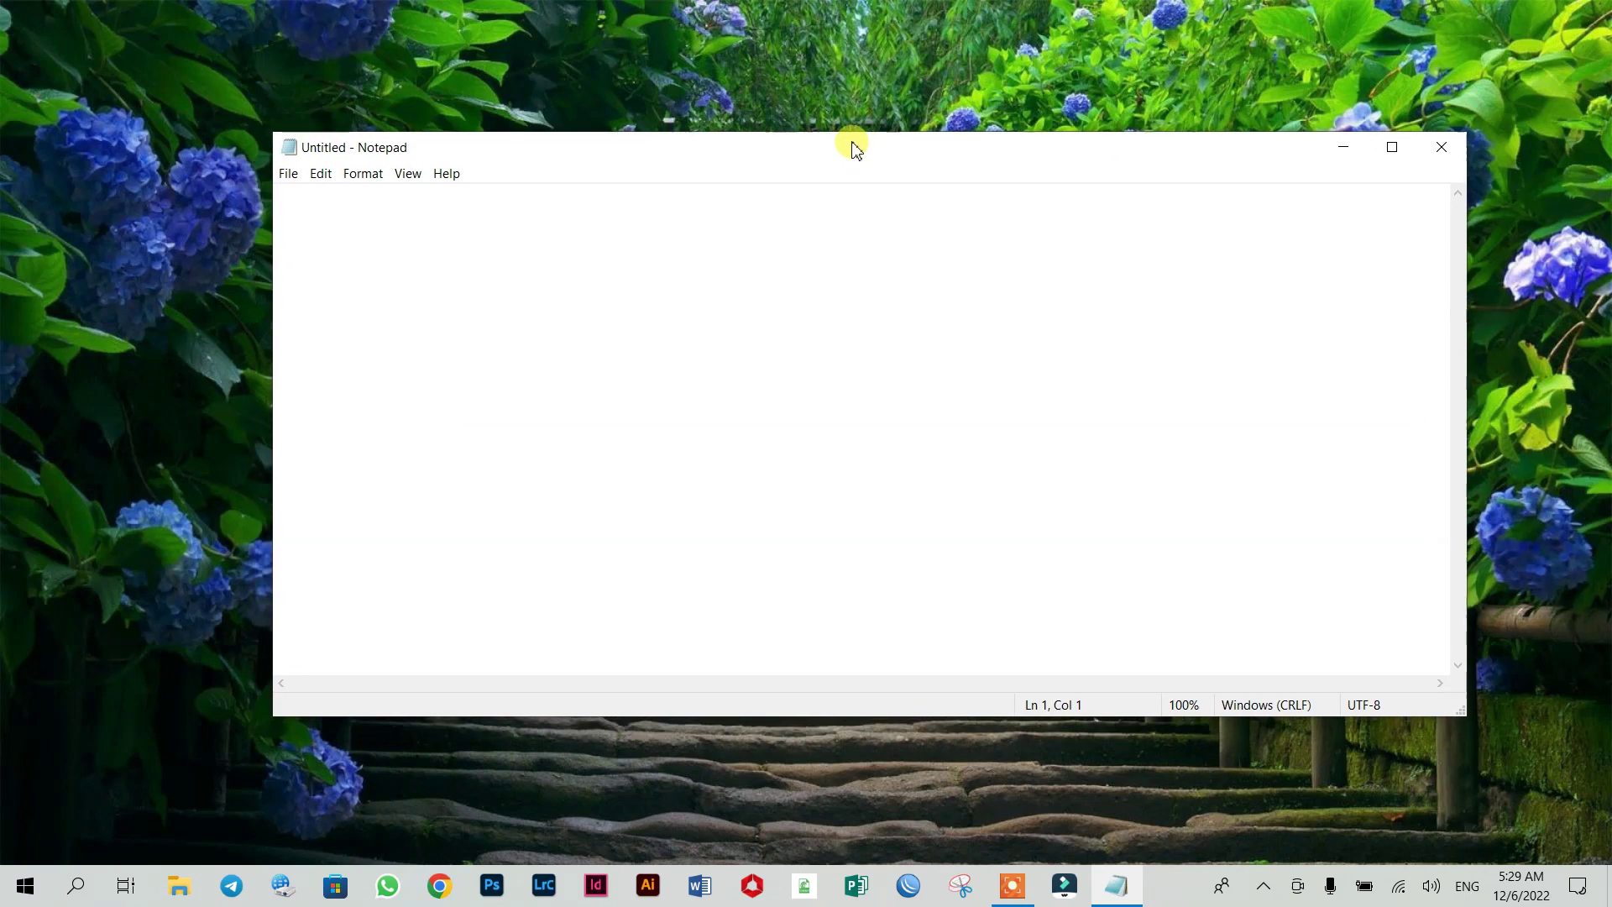
{"action": "left_click_drag", "start_coordinate": [857, 143], "coordinate": [820, 134]}
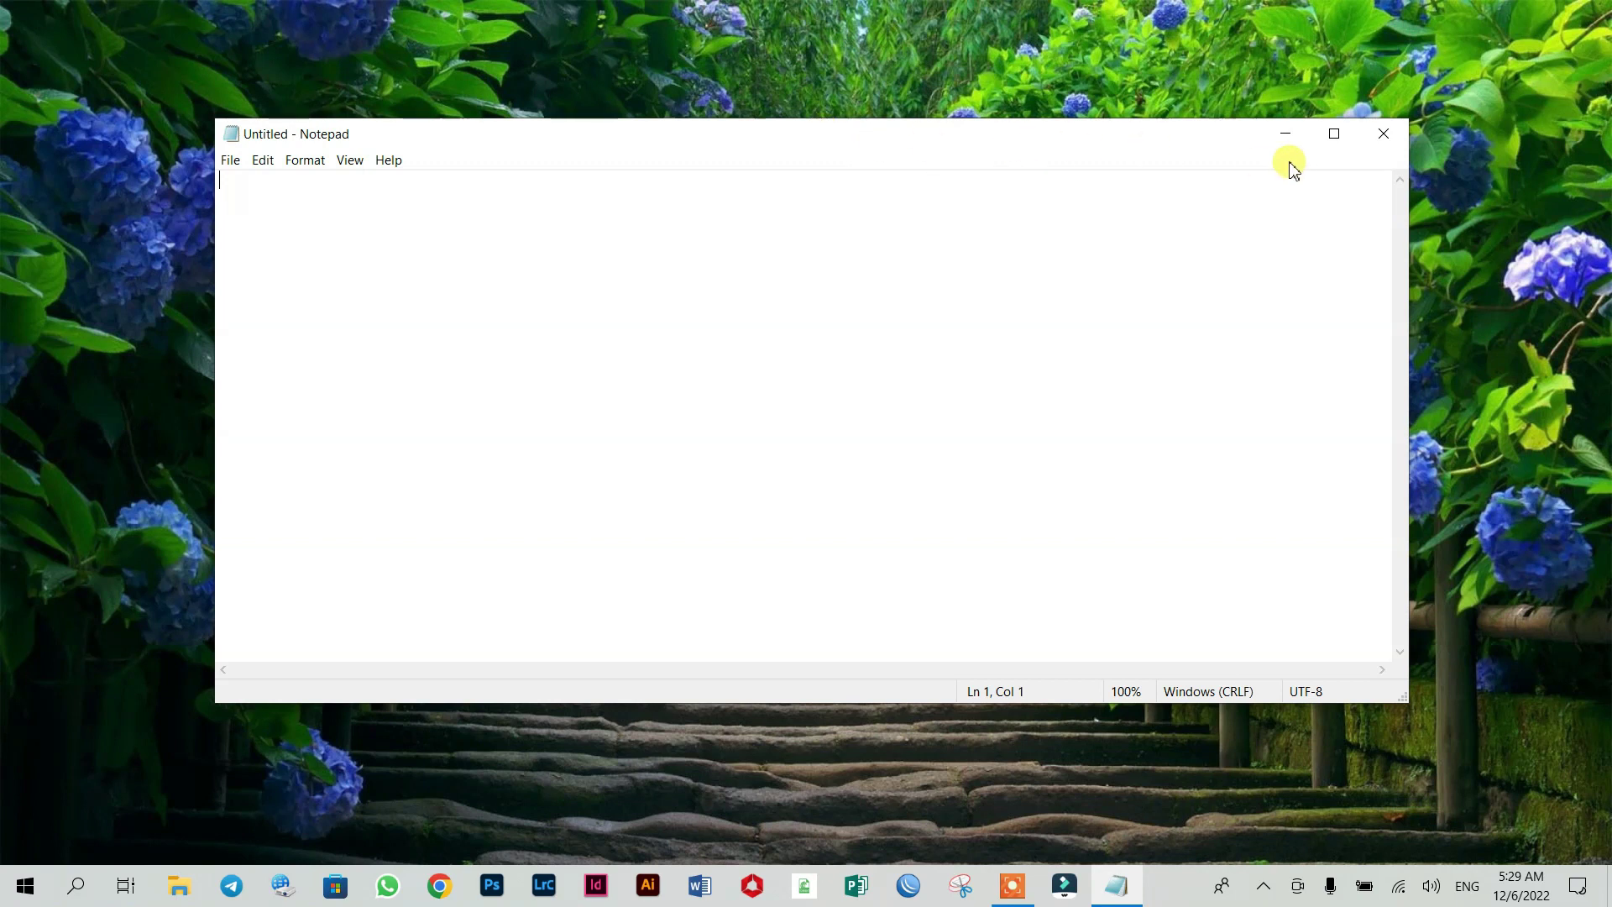
{"action": "left_click", "coordinate": [1386, 136]}
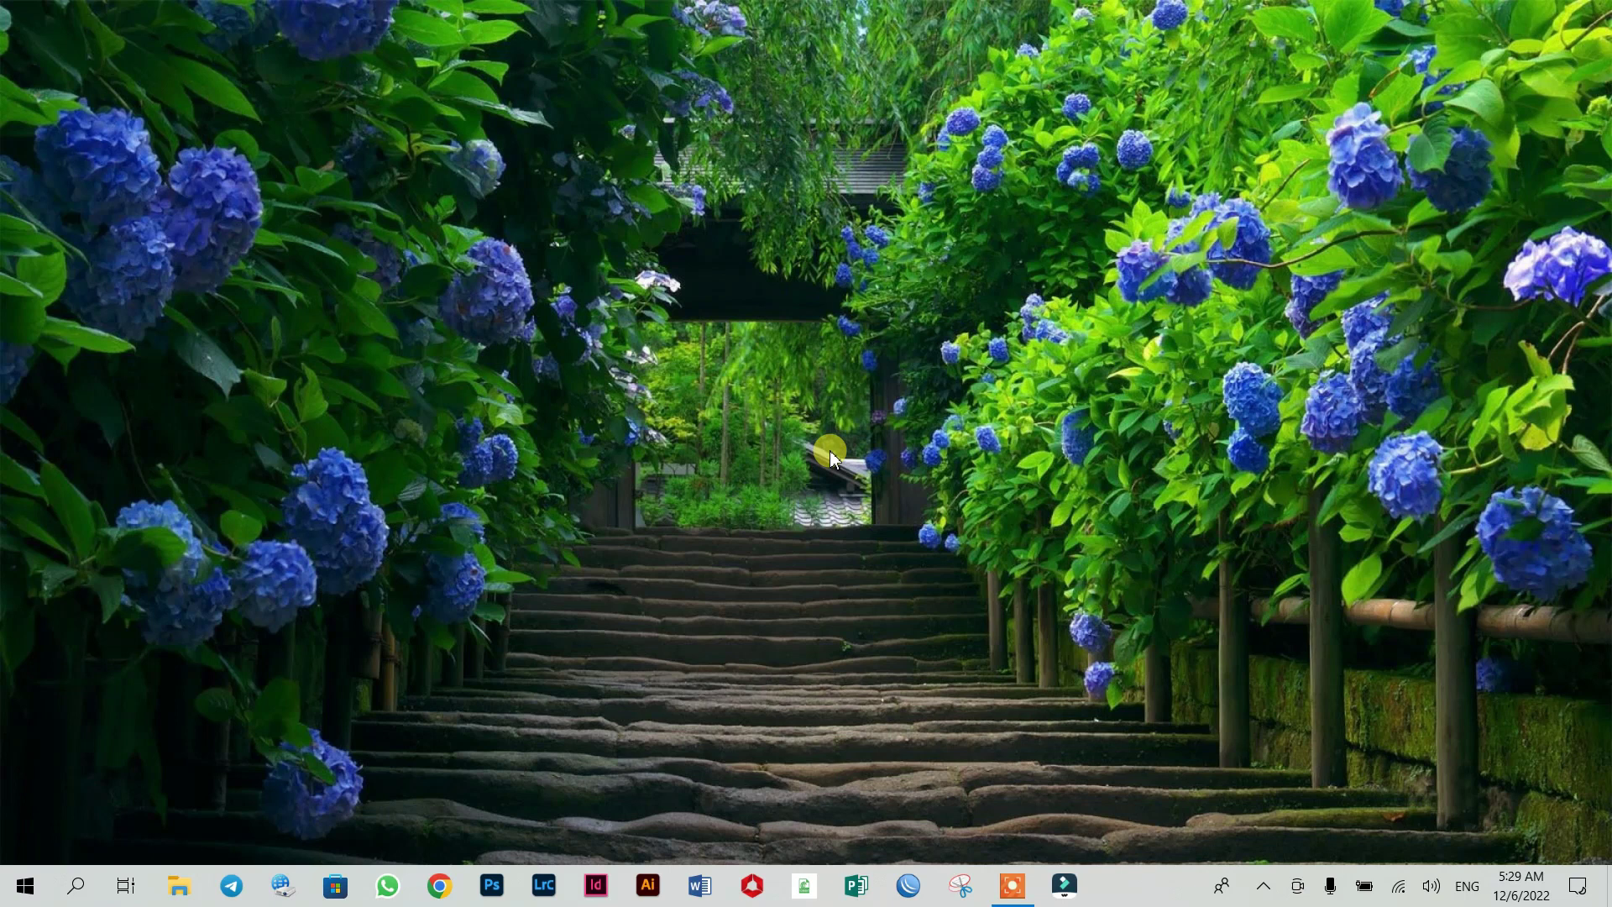
Start Notepad again with the notepad command in the Run dialog and reposition its empty window
{"action": "key", "text": "super+r"}
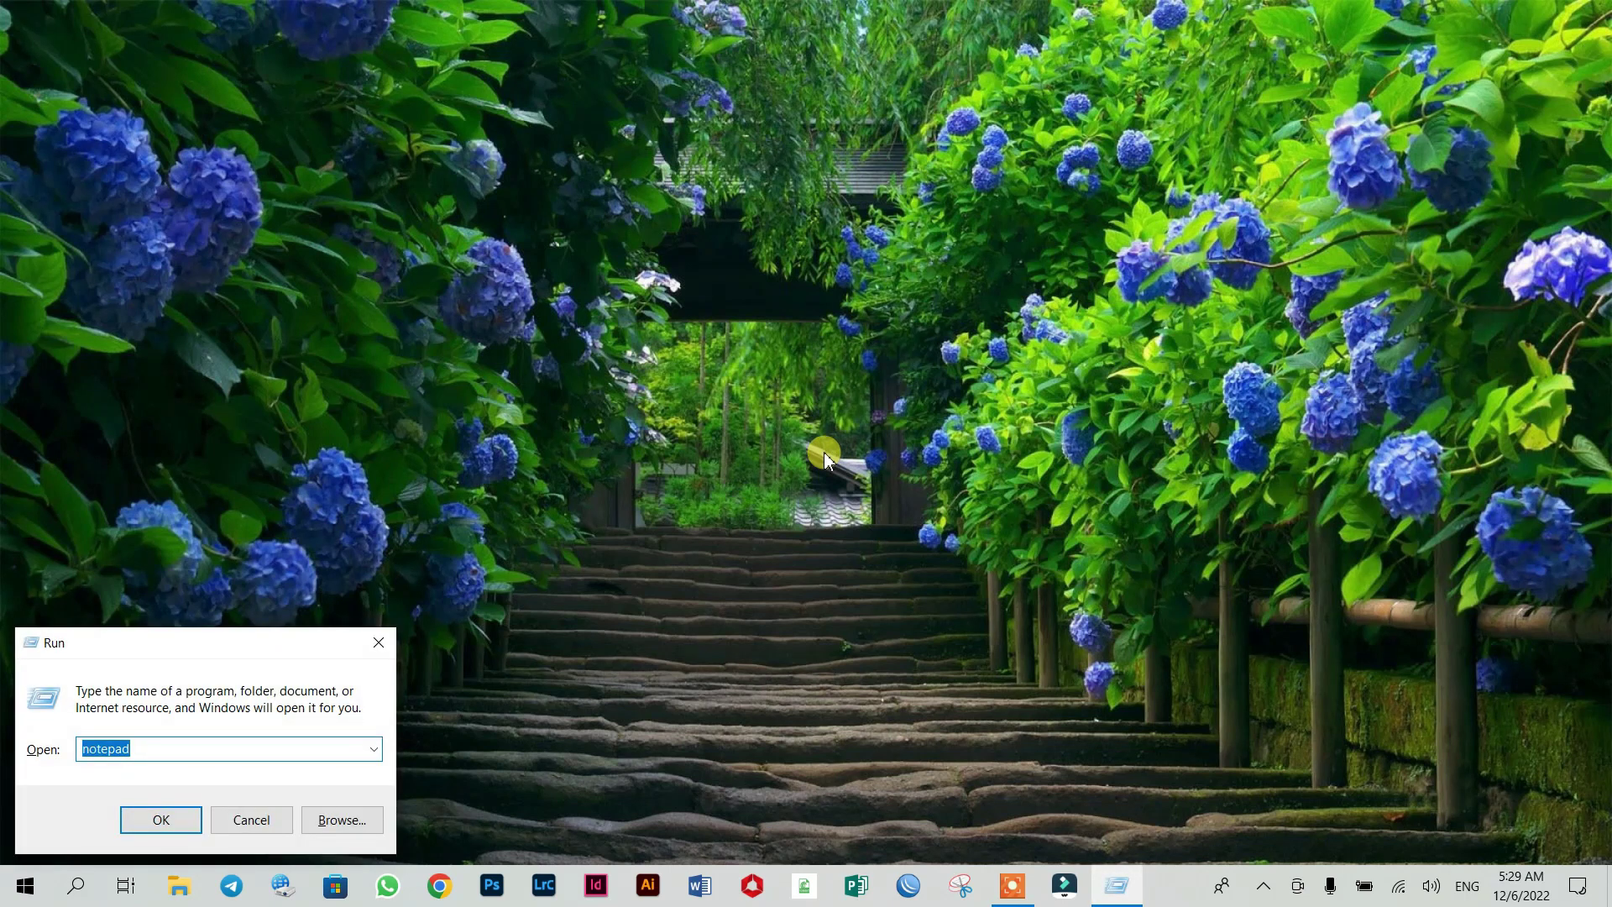
{"action": "left_click", "coordinate": [165, 748]}
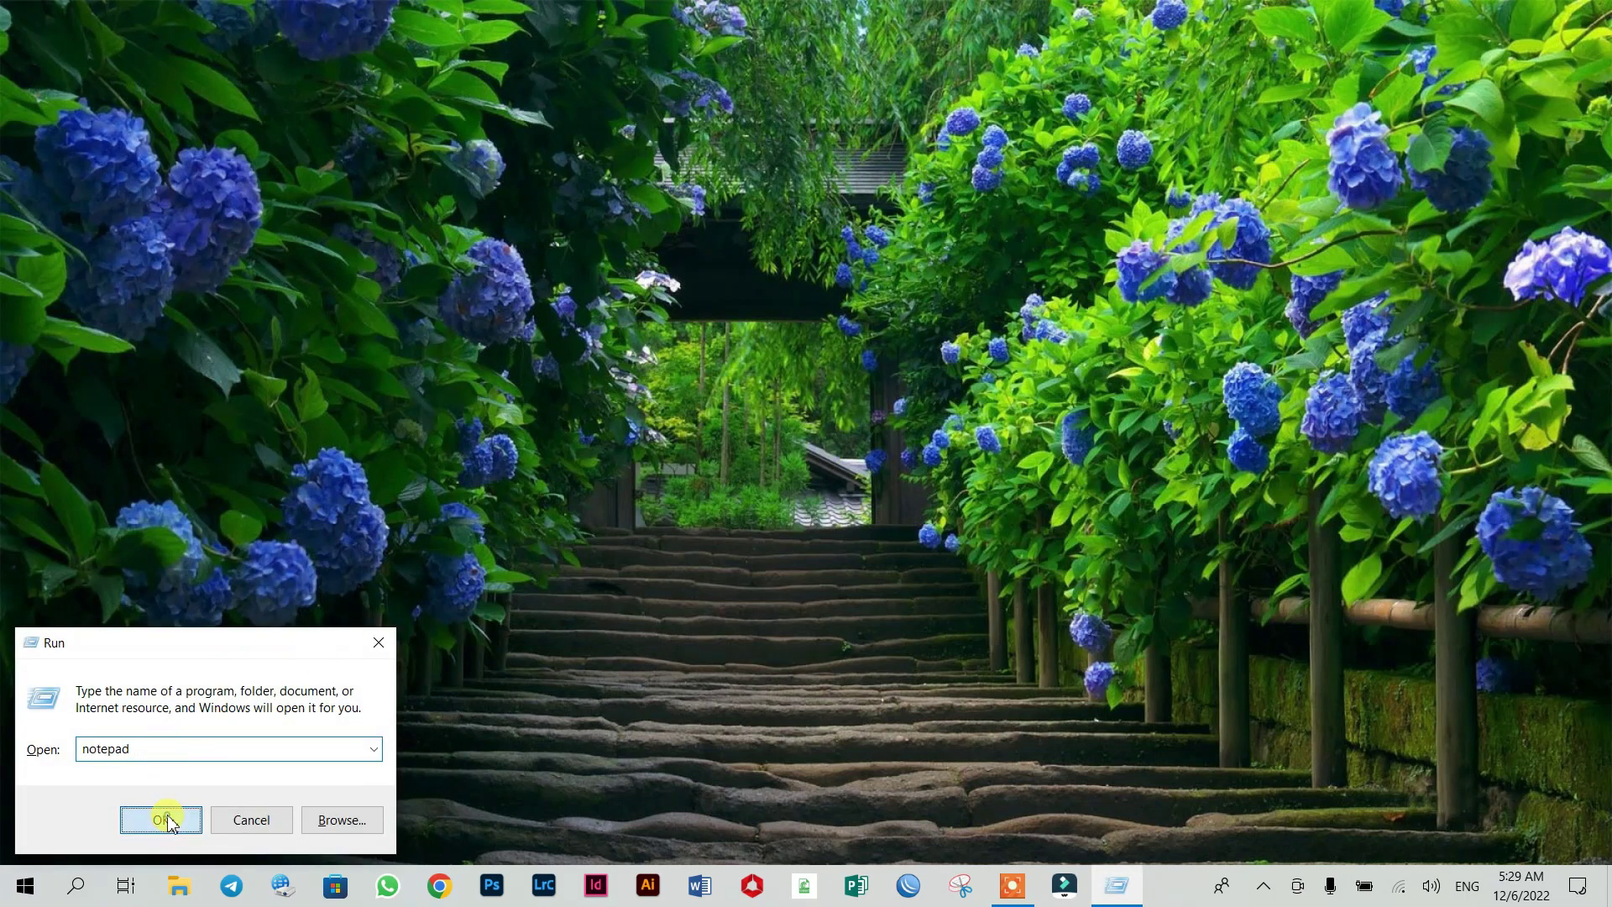
{"action": "left_click", "coordinate": [162, 820]}
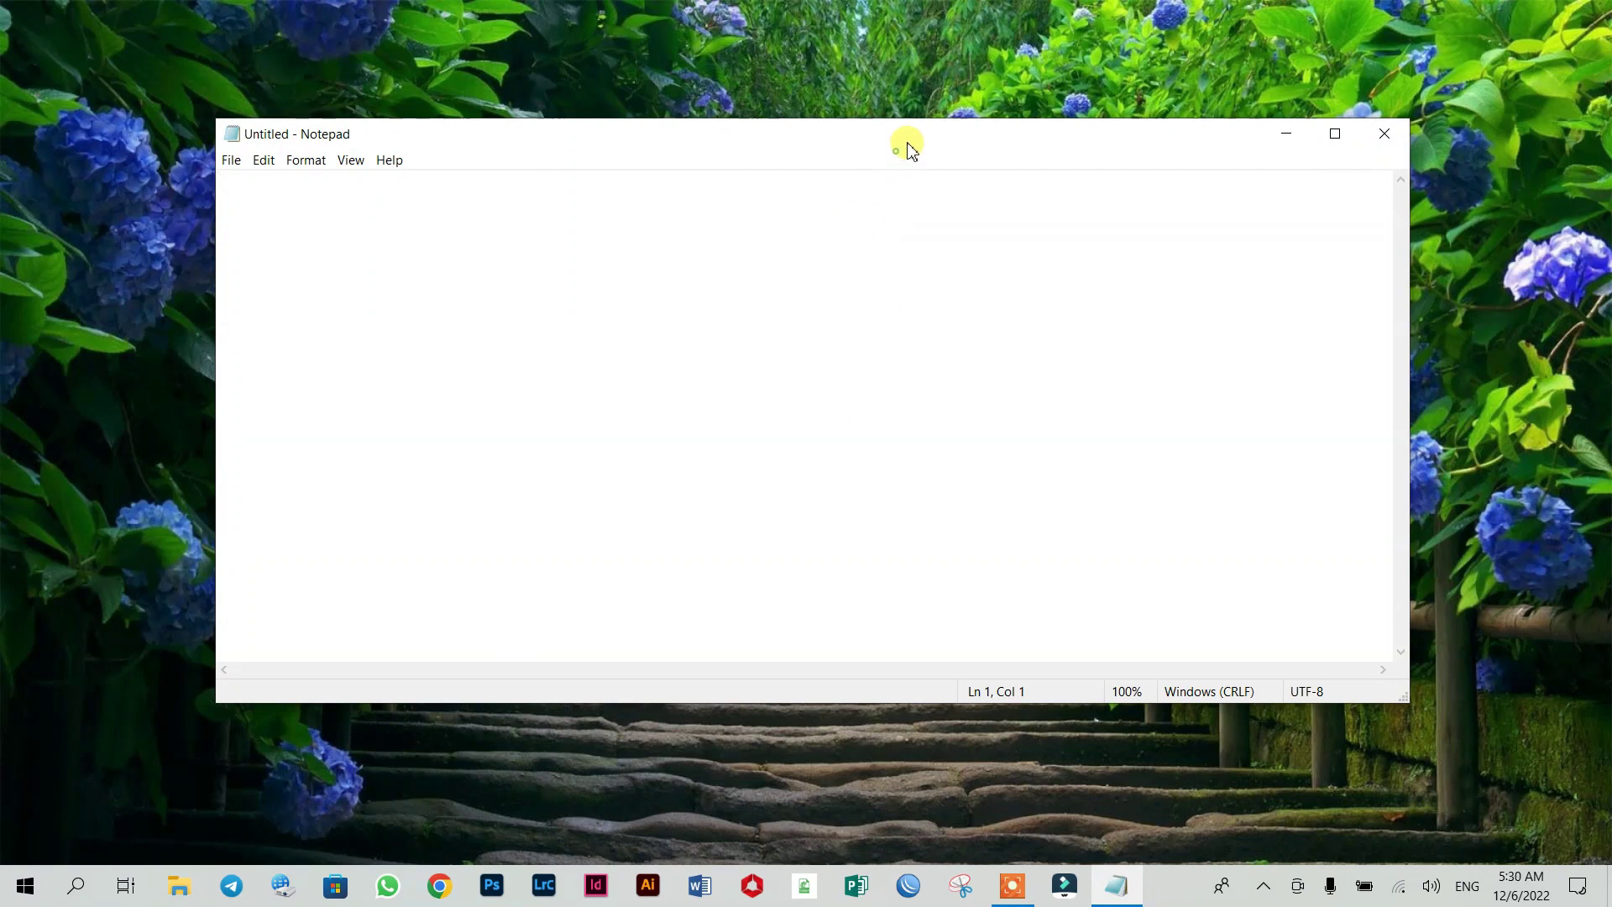
{"action": "left_click_drag", "start_coordinate": [918, 137], "coordinate": [884, 167]}
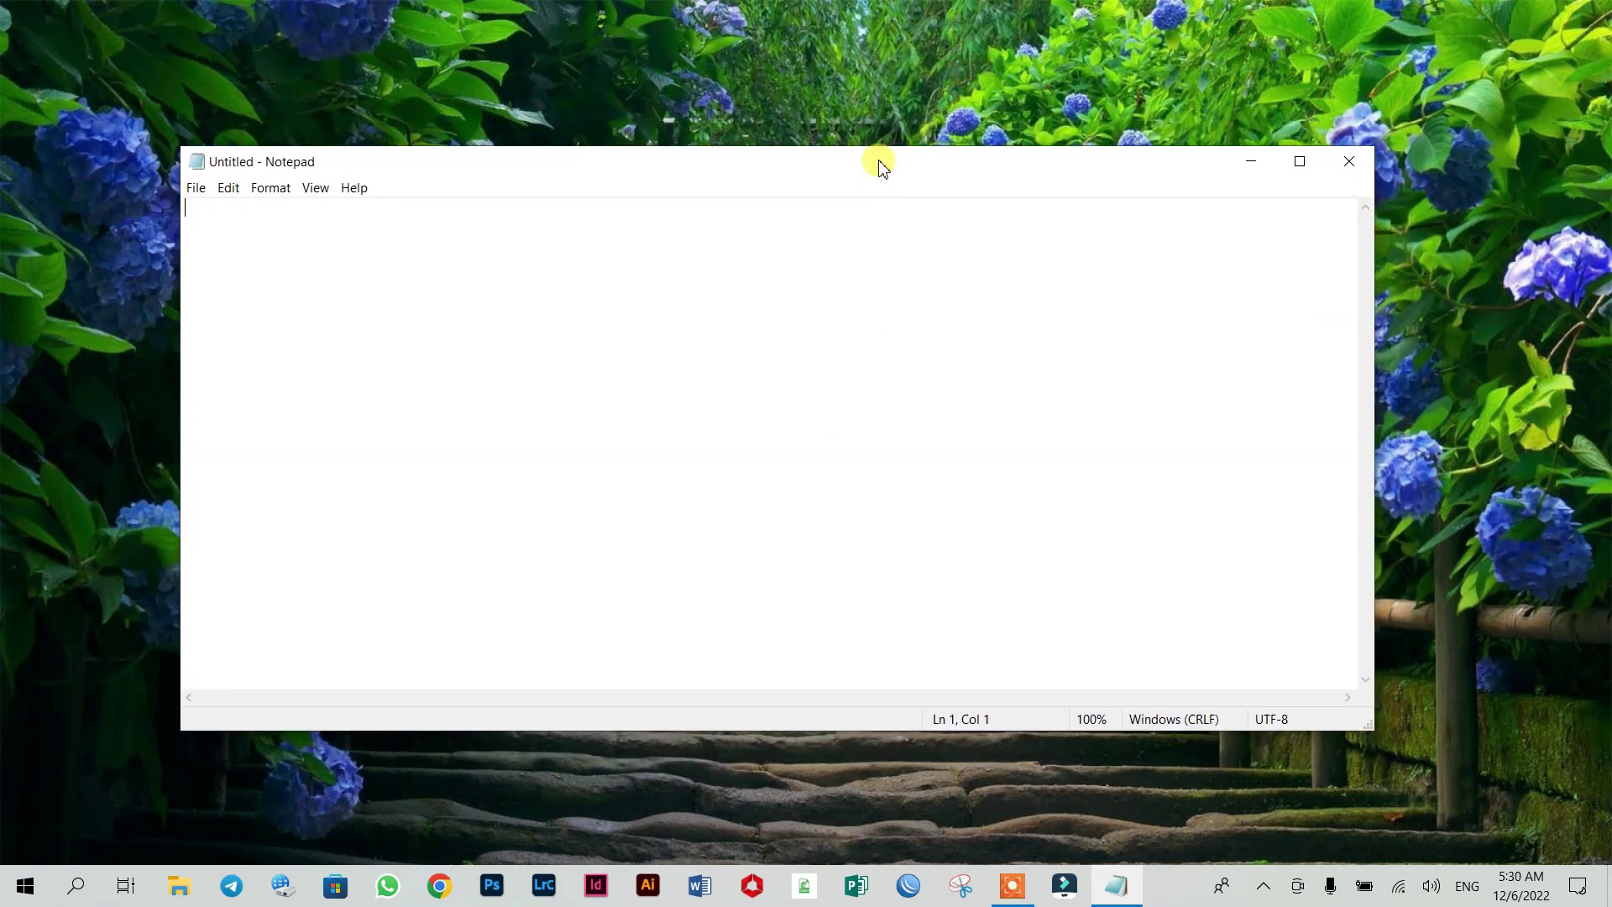
Reopen the ABC.txt file from the Desktop and move the document window into place
{"action": "key", "text": "ctrl+o"}
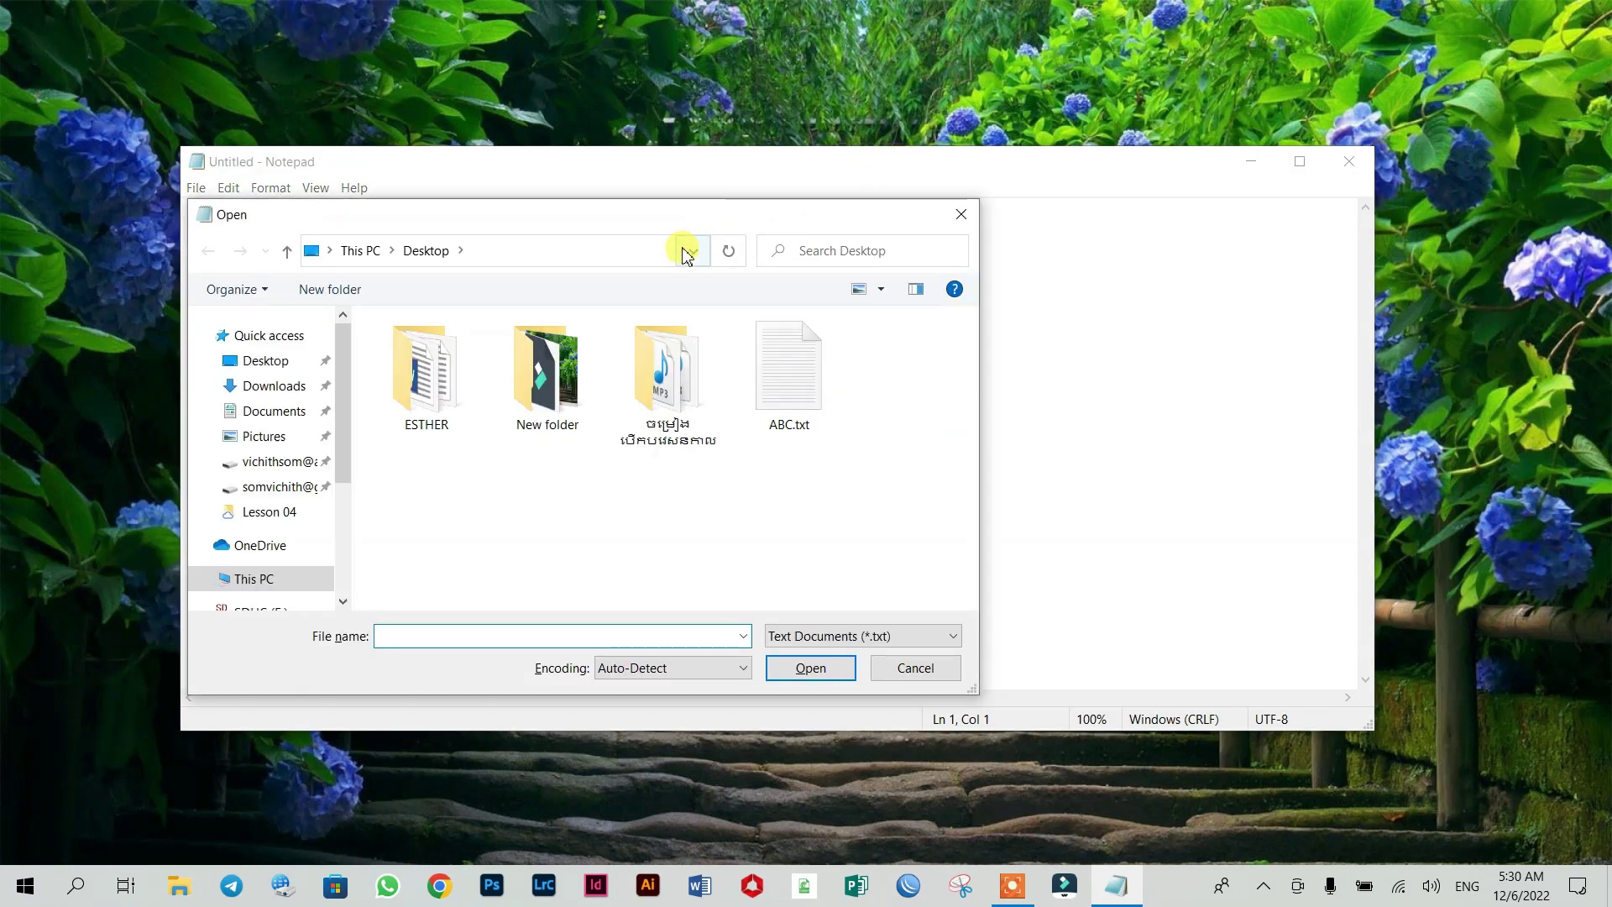
{"action": "left_click_drag", "start_coordinate": [672, 216], "coordinate": [758, 153]}
{"action": "left_click", "coordinate": [858, 267]}
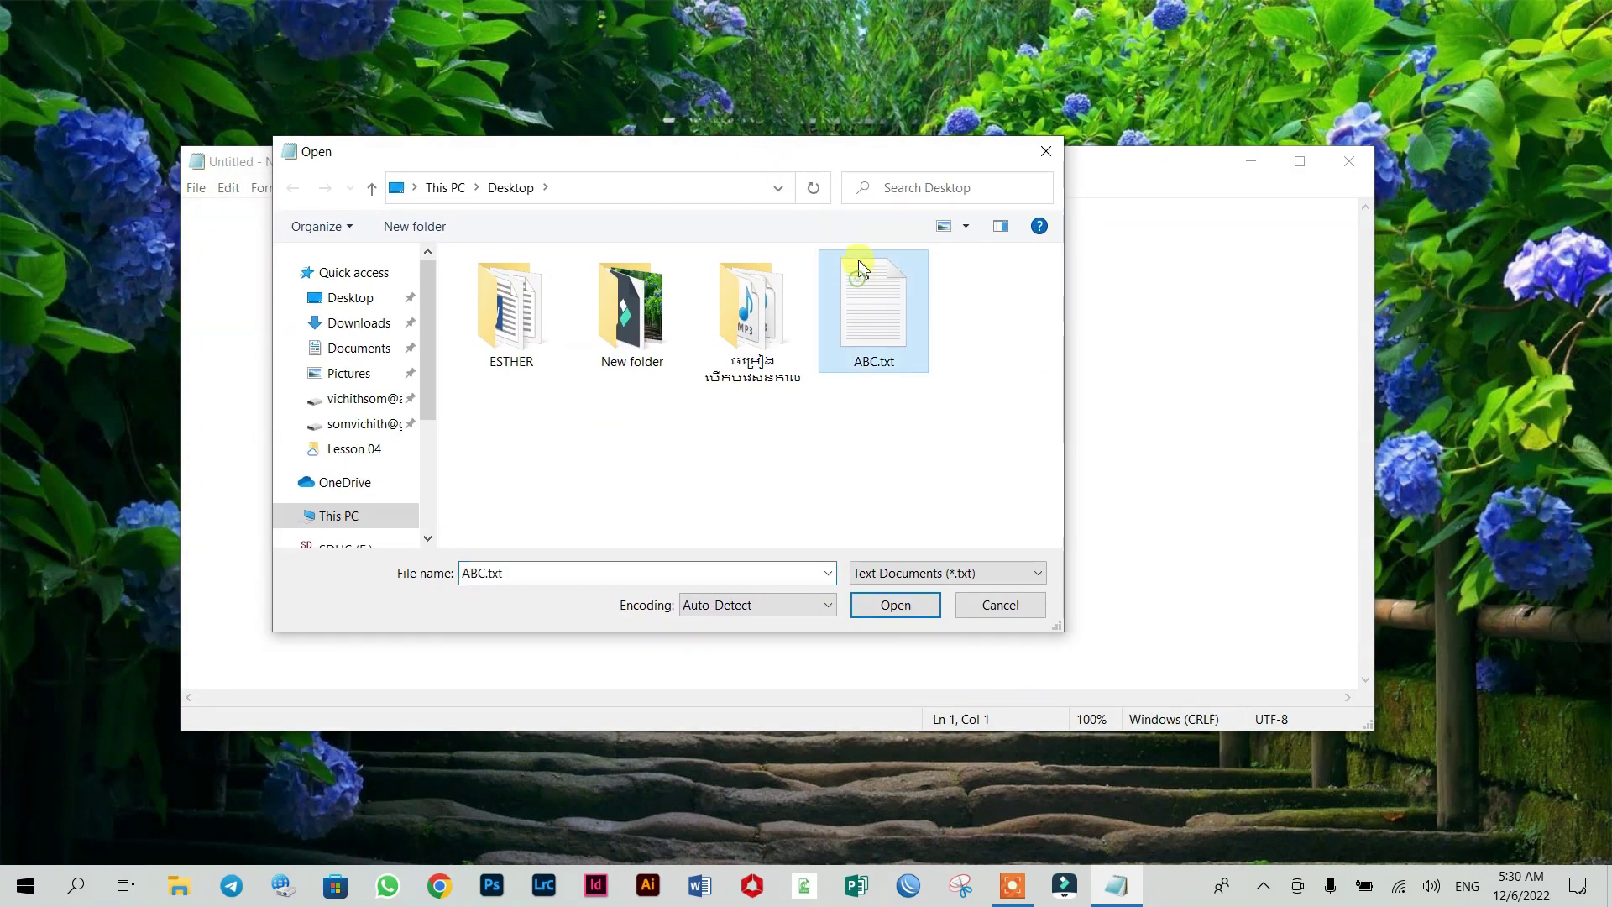
{"action": "left_click", "coordinate": [891, 604]}
{"action": "mouse_move", "coordinate": [742, 166]}
{"action": "left_mouse_down"}
{"action": "mouse_move", "coordinate": [727, 154]}
{"action": "mouse_move", "coordinate": [756, 156]}
{"action": "left_mouse_up"}
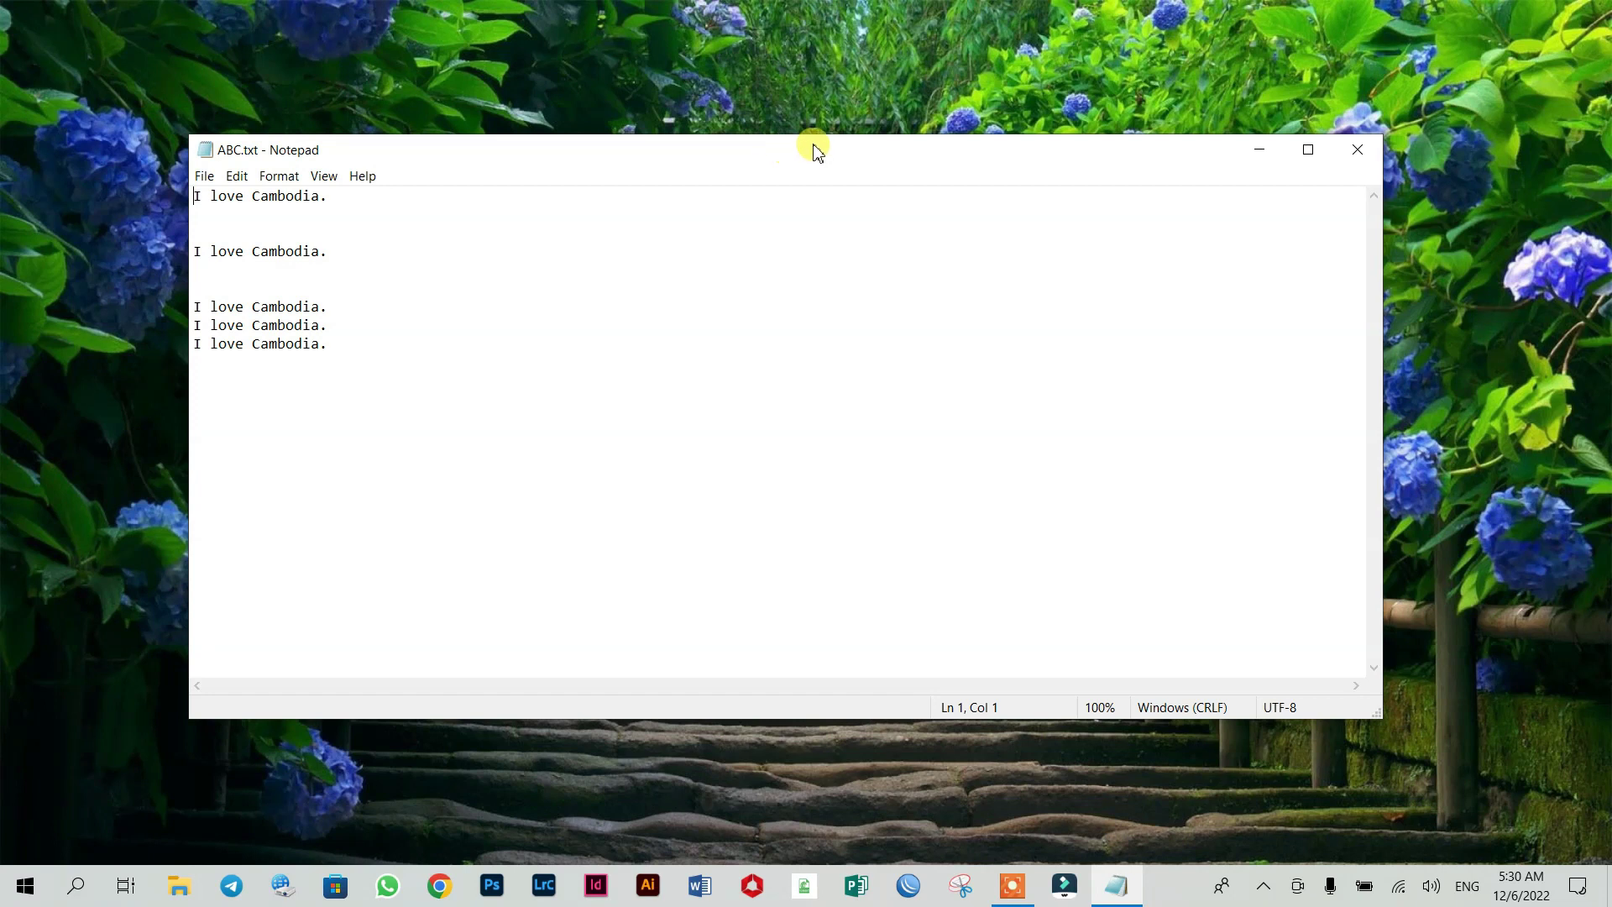
{"action": "left_click_drag", "start_coordinate": [813, 158], "coordinate": [868, 150]}
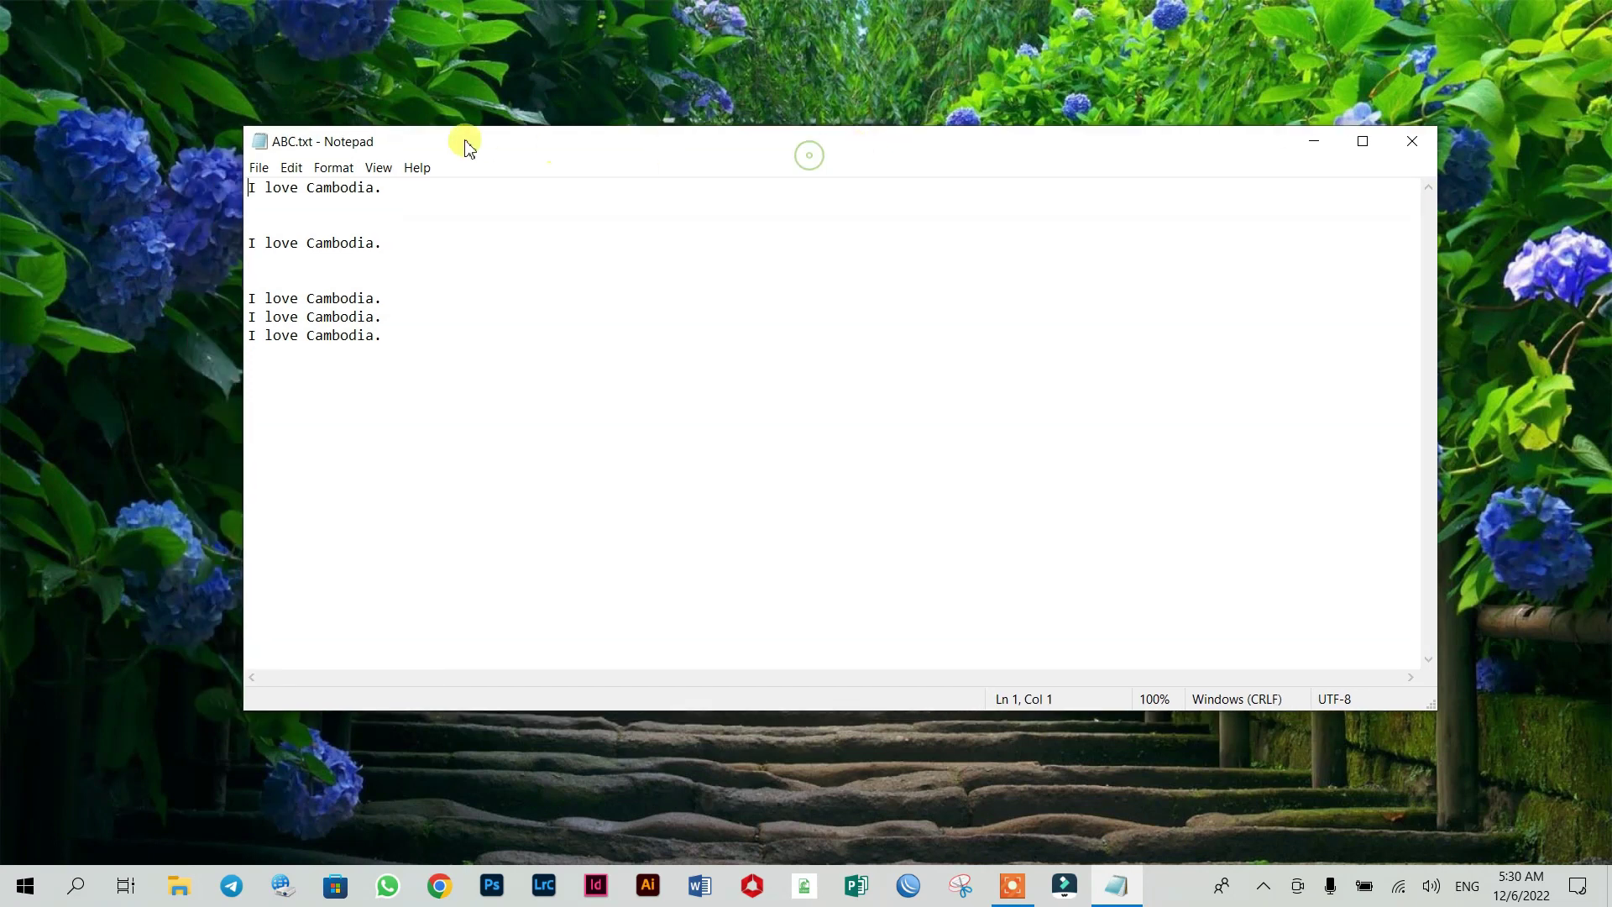
Open the print settings for ABC.txt, move the dialog aside for inspection and close it without printing
{"action": "left_click", "coordinate": [263, 169]}
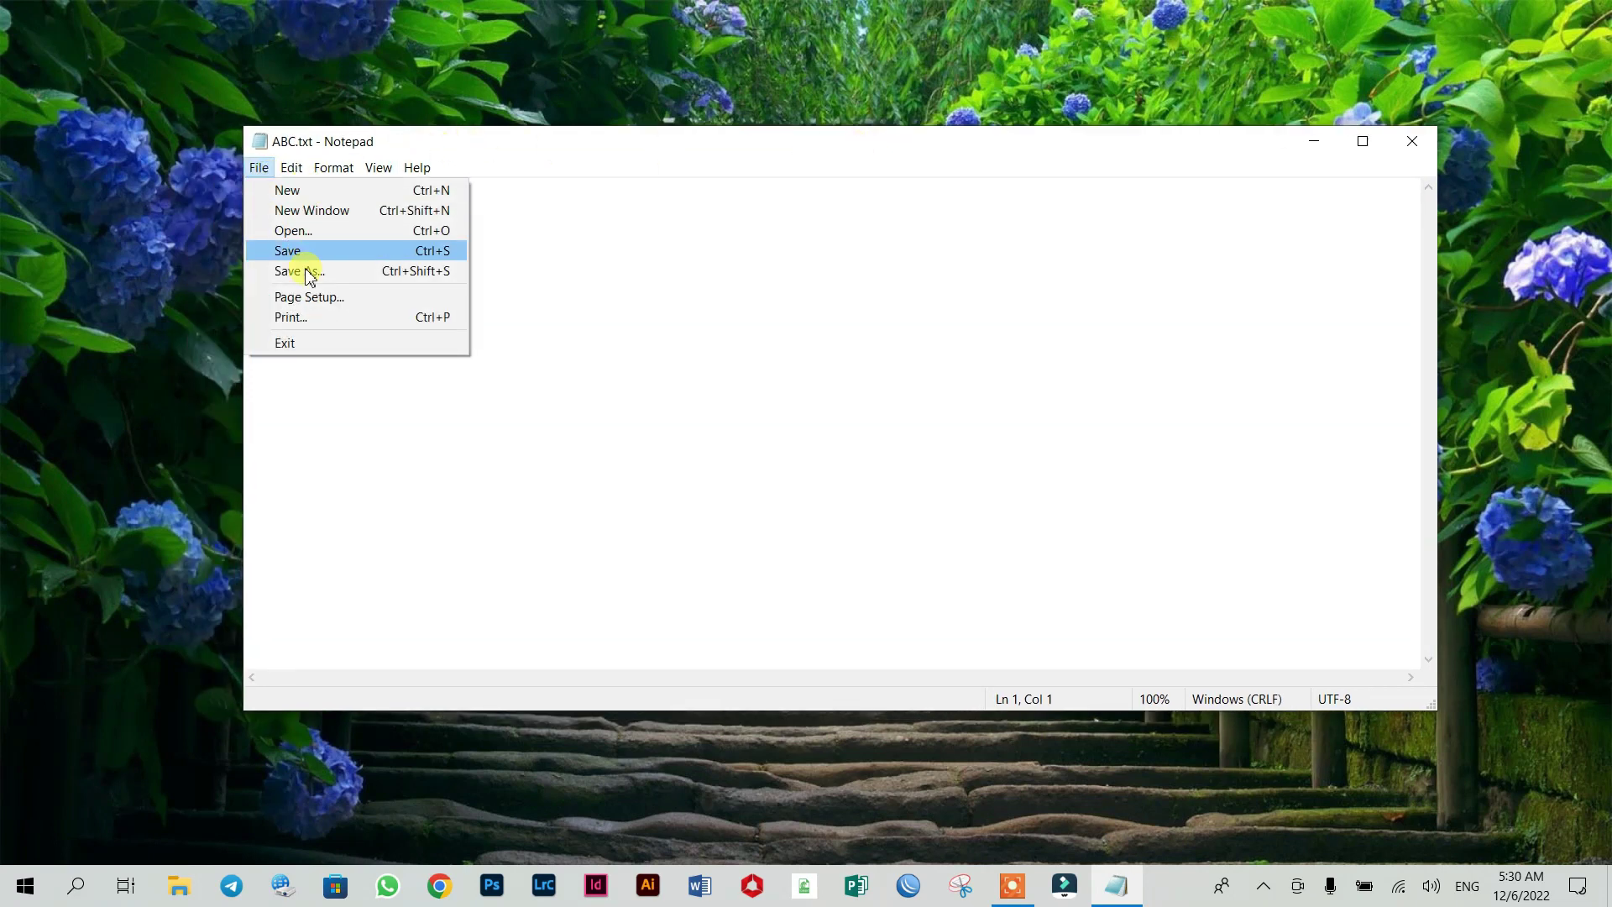
{"action": "left_click", "coordinate": [420, 319]}
{"action": "left_click_drag", "start_coordinate": [395, 159], "coordinate": [618, 167]}
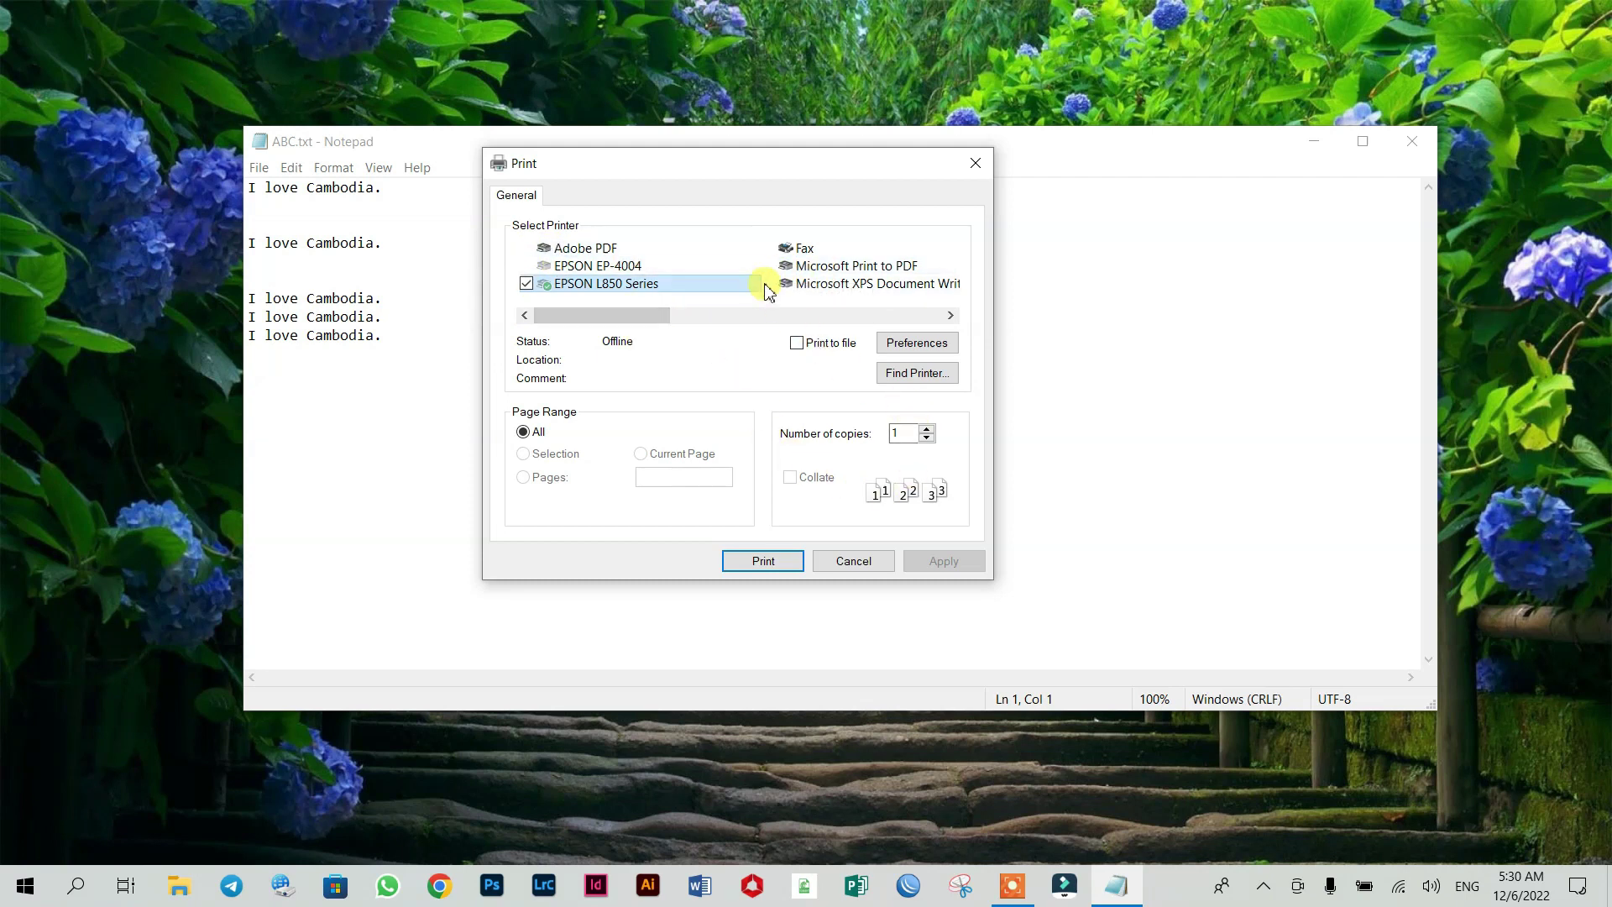
{"action": "left_click", "coordinate": [976, 163]}
Add blank lines below the last "I love Cambodia." line in ABC.txt
{"action": "left_click", "coordinate": [252, 167]}
{"action": "left_click", "coordinate": [687, 339]}
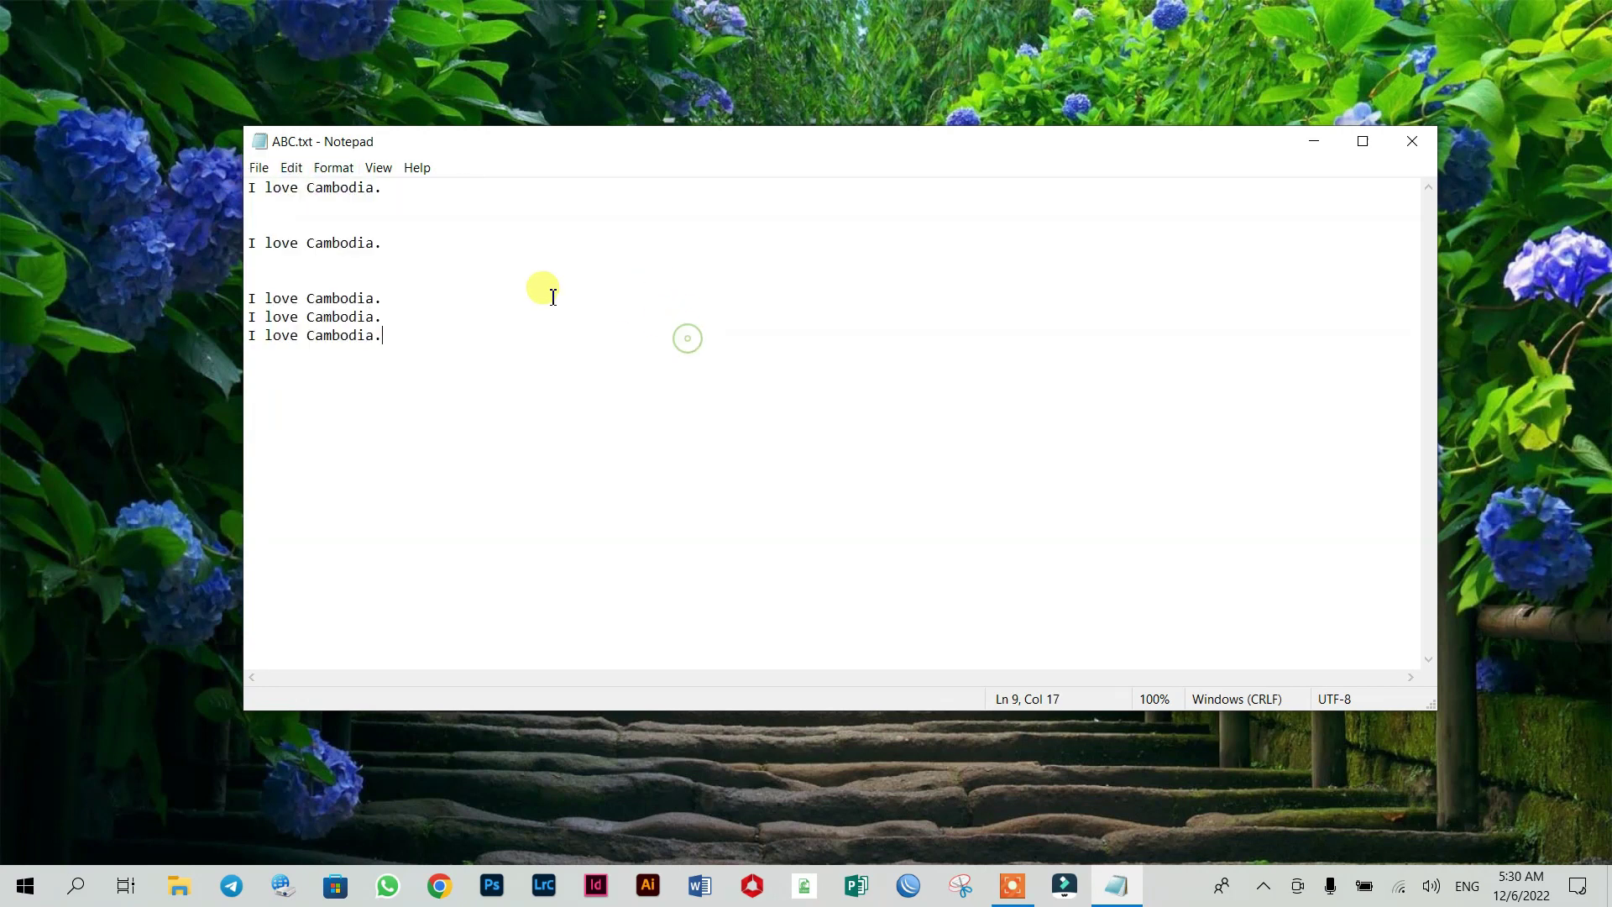
{"action": "key", "text": "Return"}
Bring up the print settings again, reposition the dialog to review the printer and copies options, and cancel it
{"action": "left_click", "coordinate": [259, 169]}
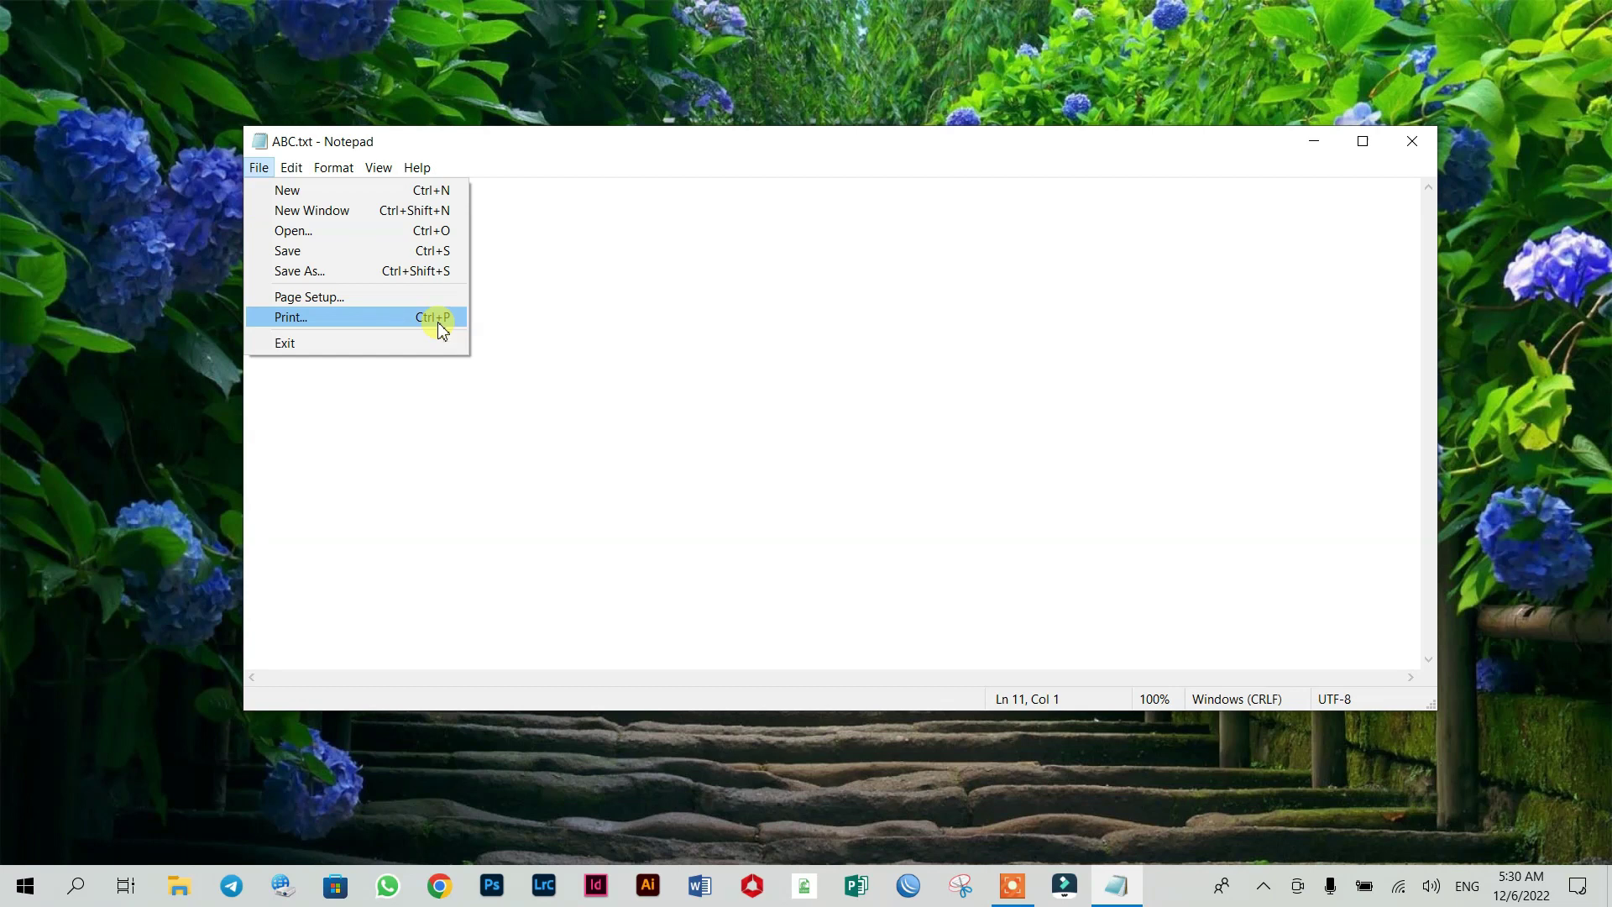
{"action": "left_click", "coordinate": [833, 366]}
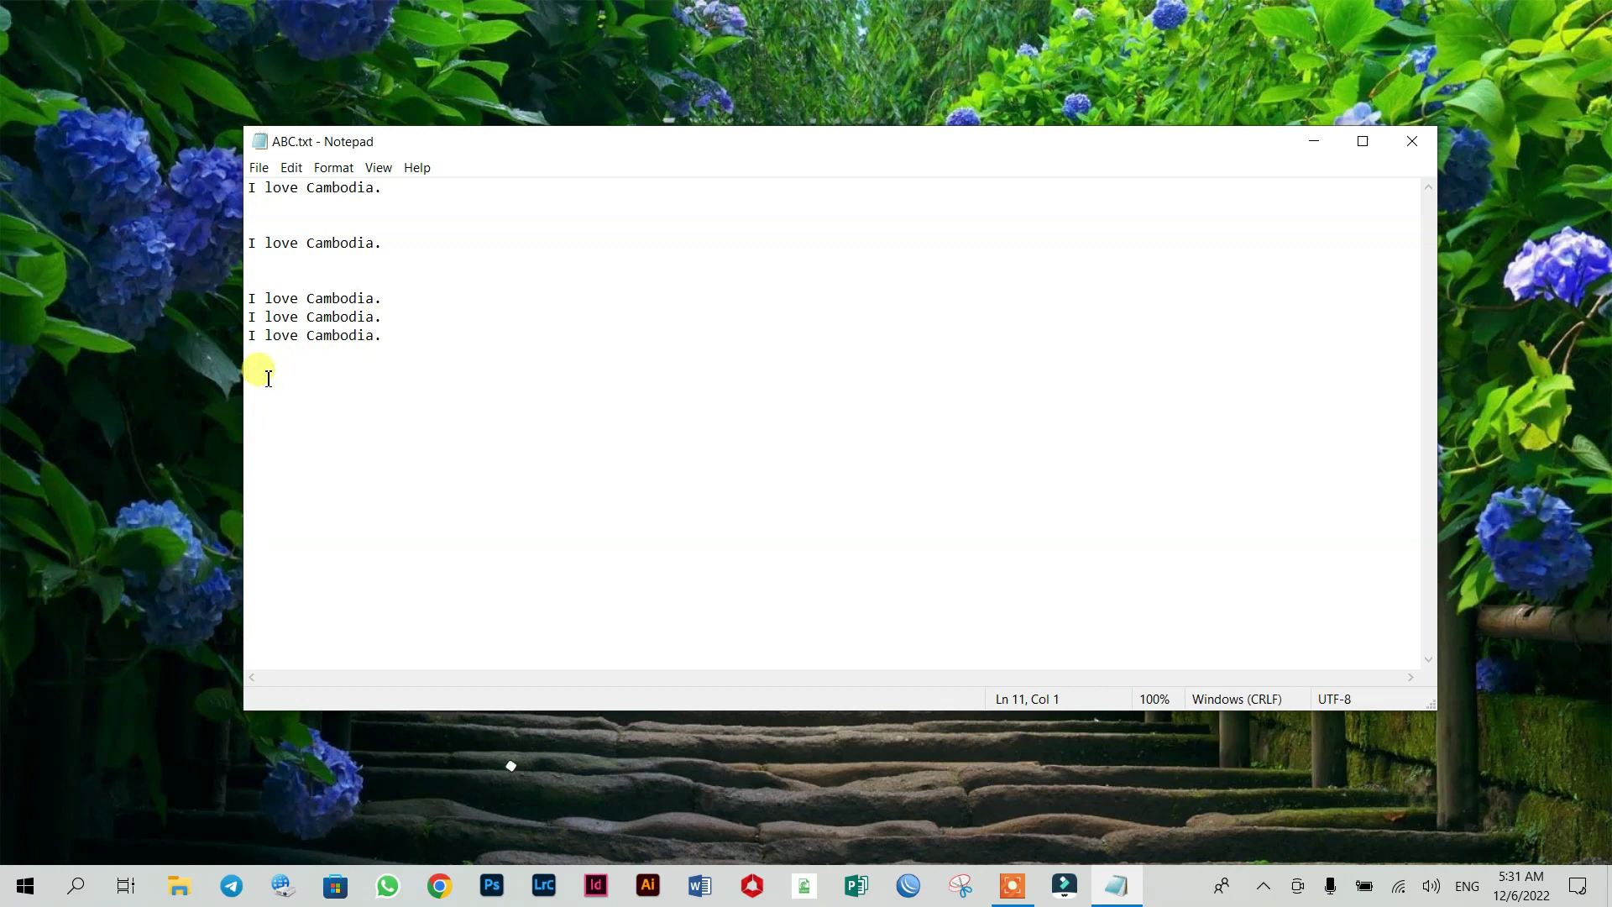
{"action": "key", "text": "ctrl+p"}
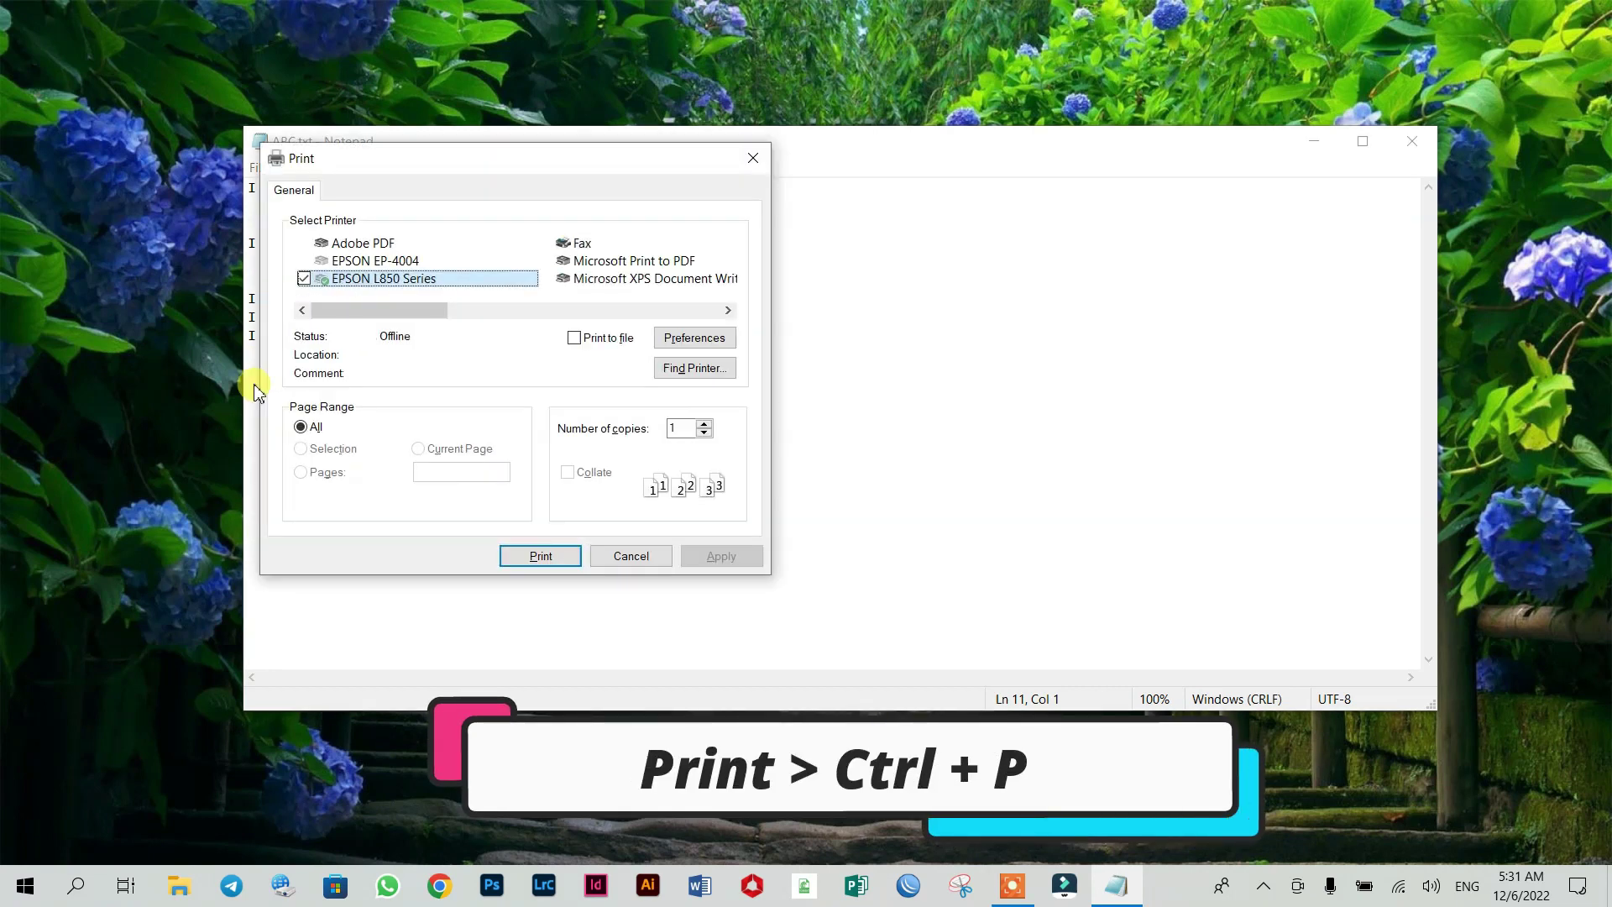
{"action": "left_click_drag", "start_coordinate": [484, 164], "coordinate": [756, 192]}
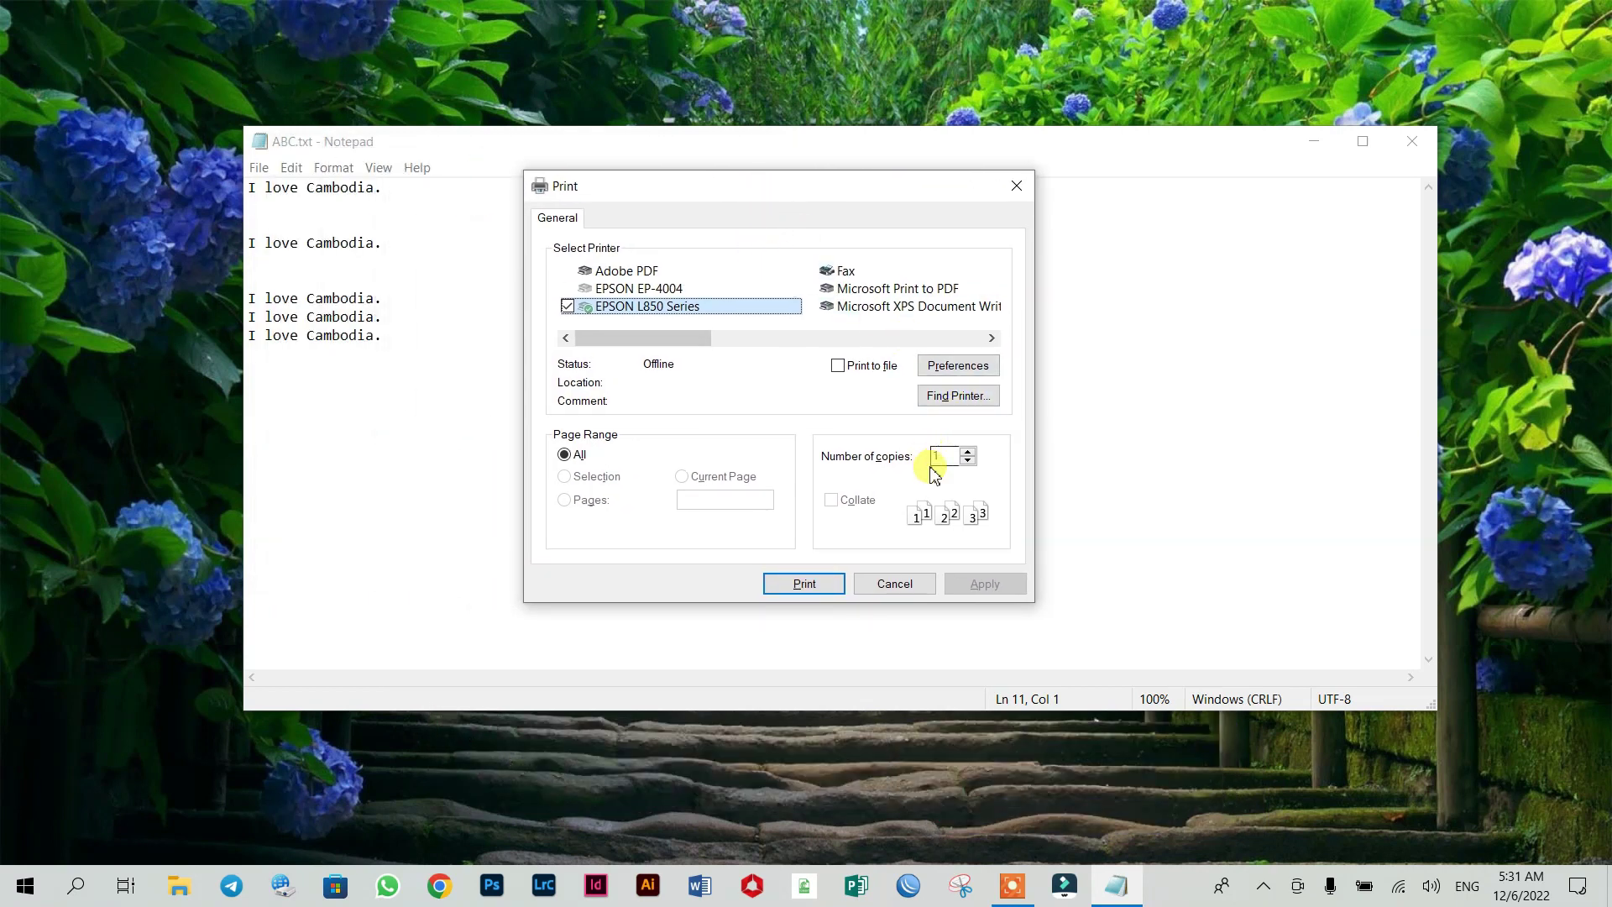
{"action": "left_click", "coordinate": [902, 582]}
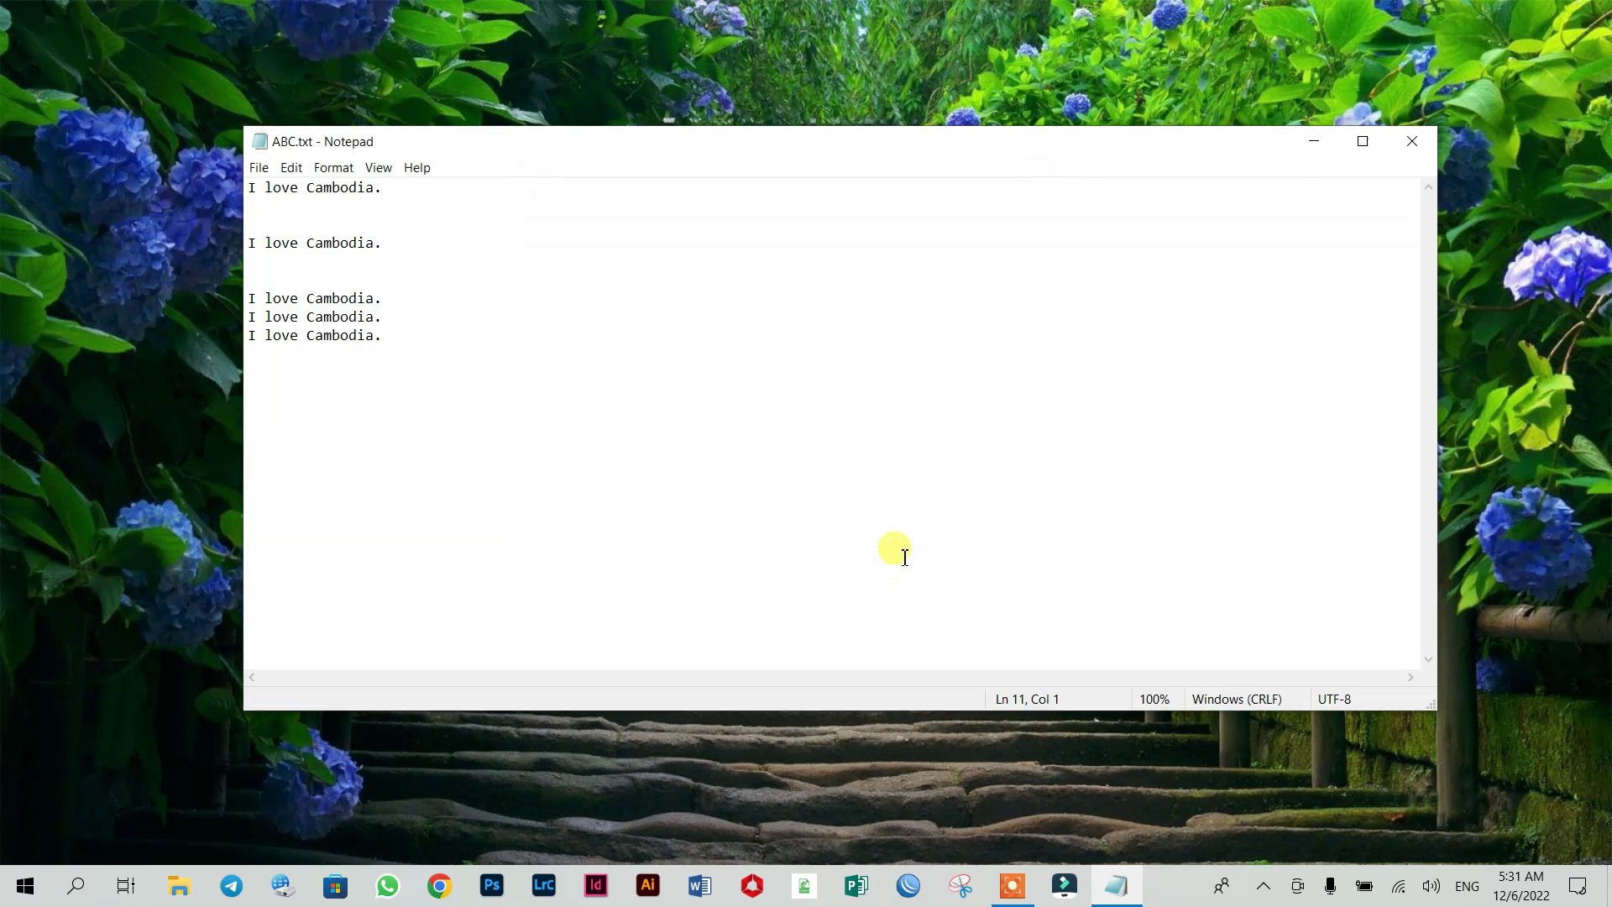
{"action": "left_click_drag", "start_coordinate": [831, 153], "coordinate": [774, 172]}
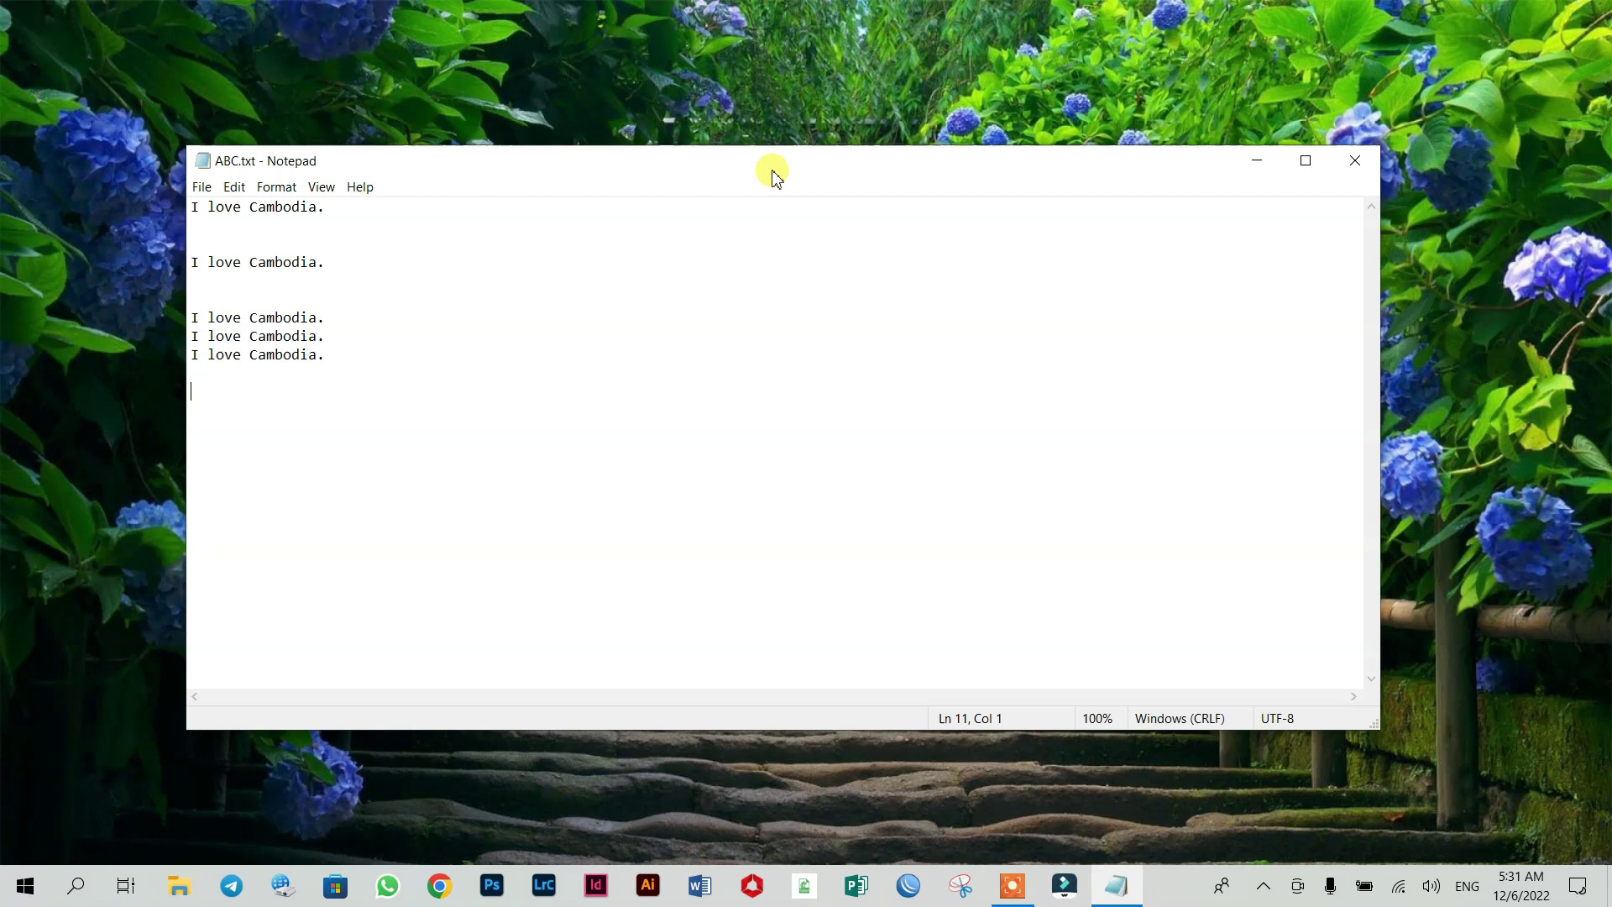
{"action": "left_click_drag", "start_coordinate": [771, 168], "coordinate": [810, 163]}
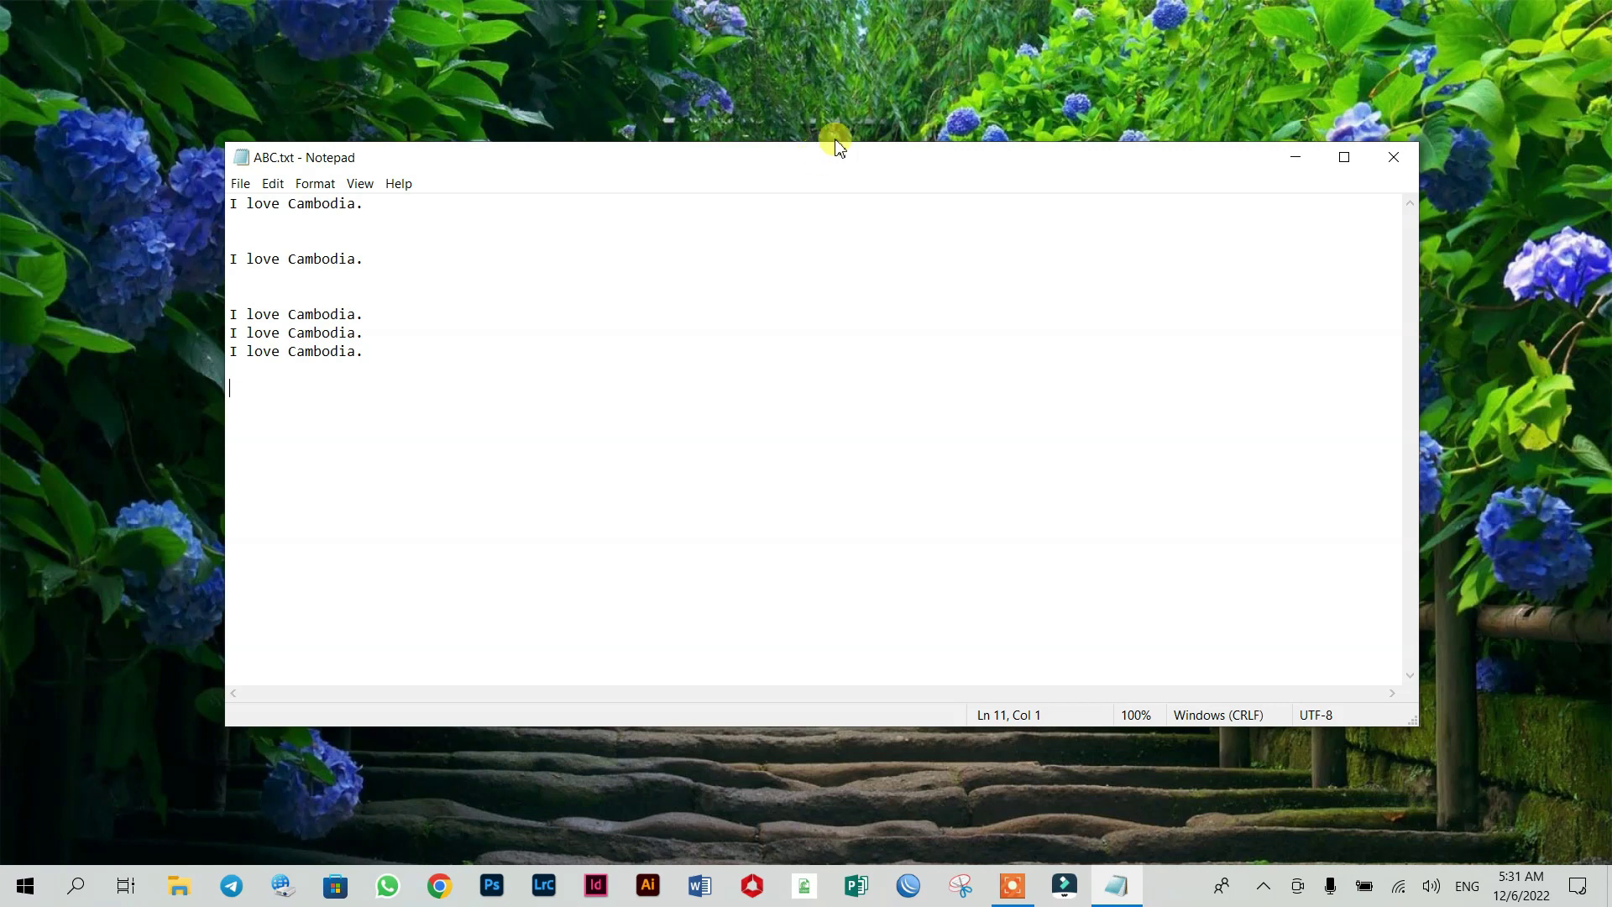
{"action": "left_click_drag", "start_coordinate": [845, 145], "coordinate": [826, 126]}
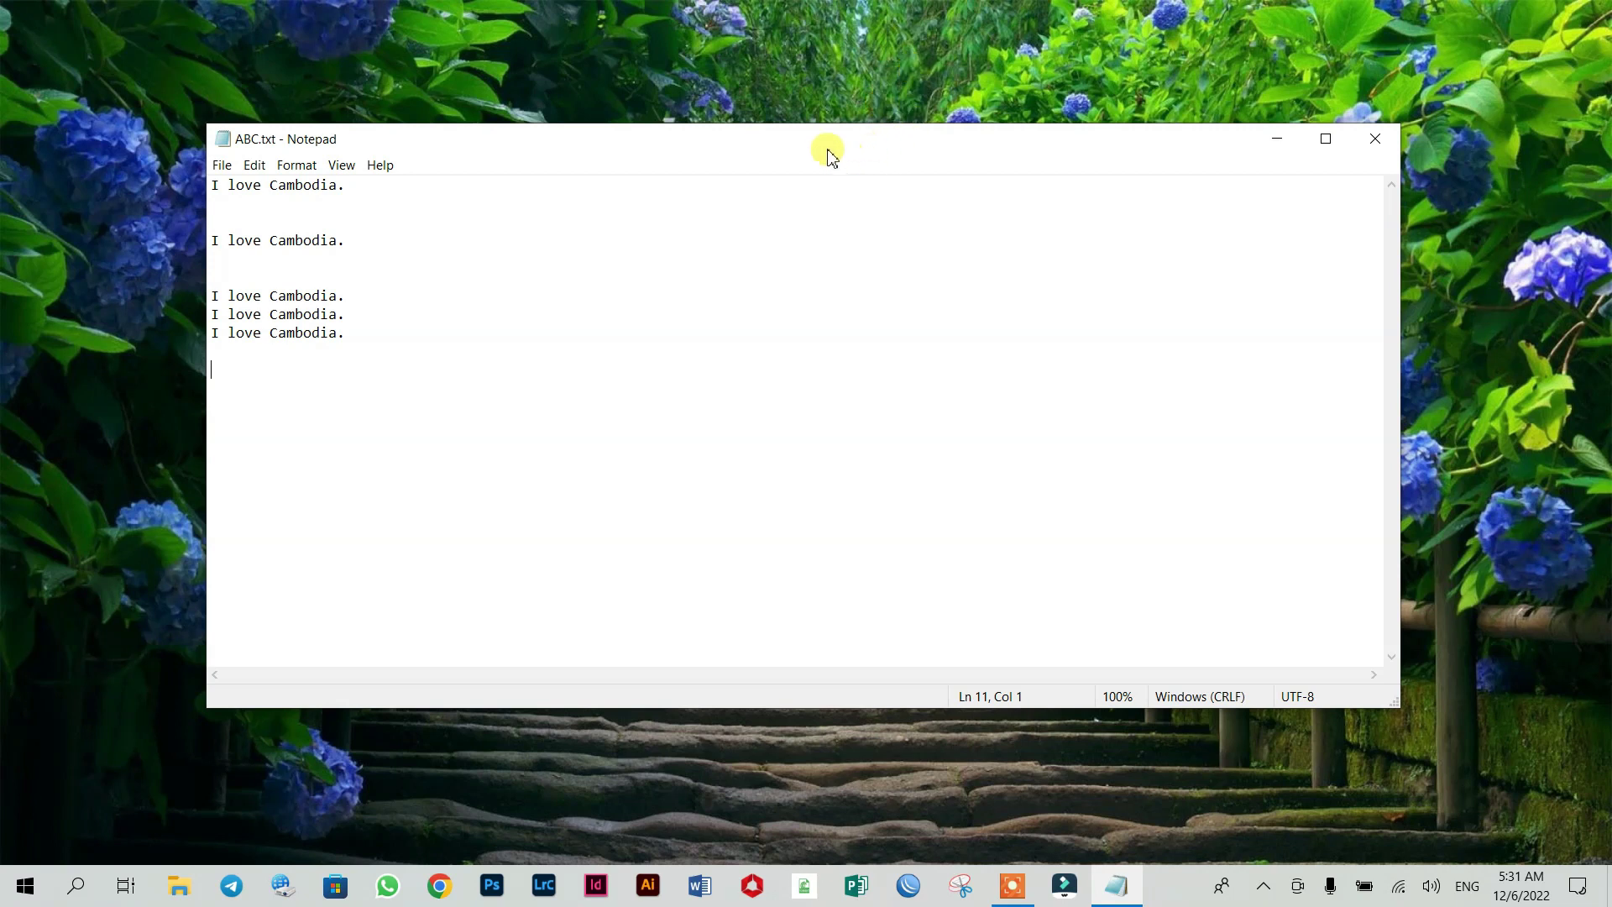
{"action": "left_click_drag", "start_coordinate": [820, 141], "coordinate": [839, 139]}
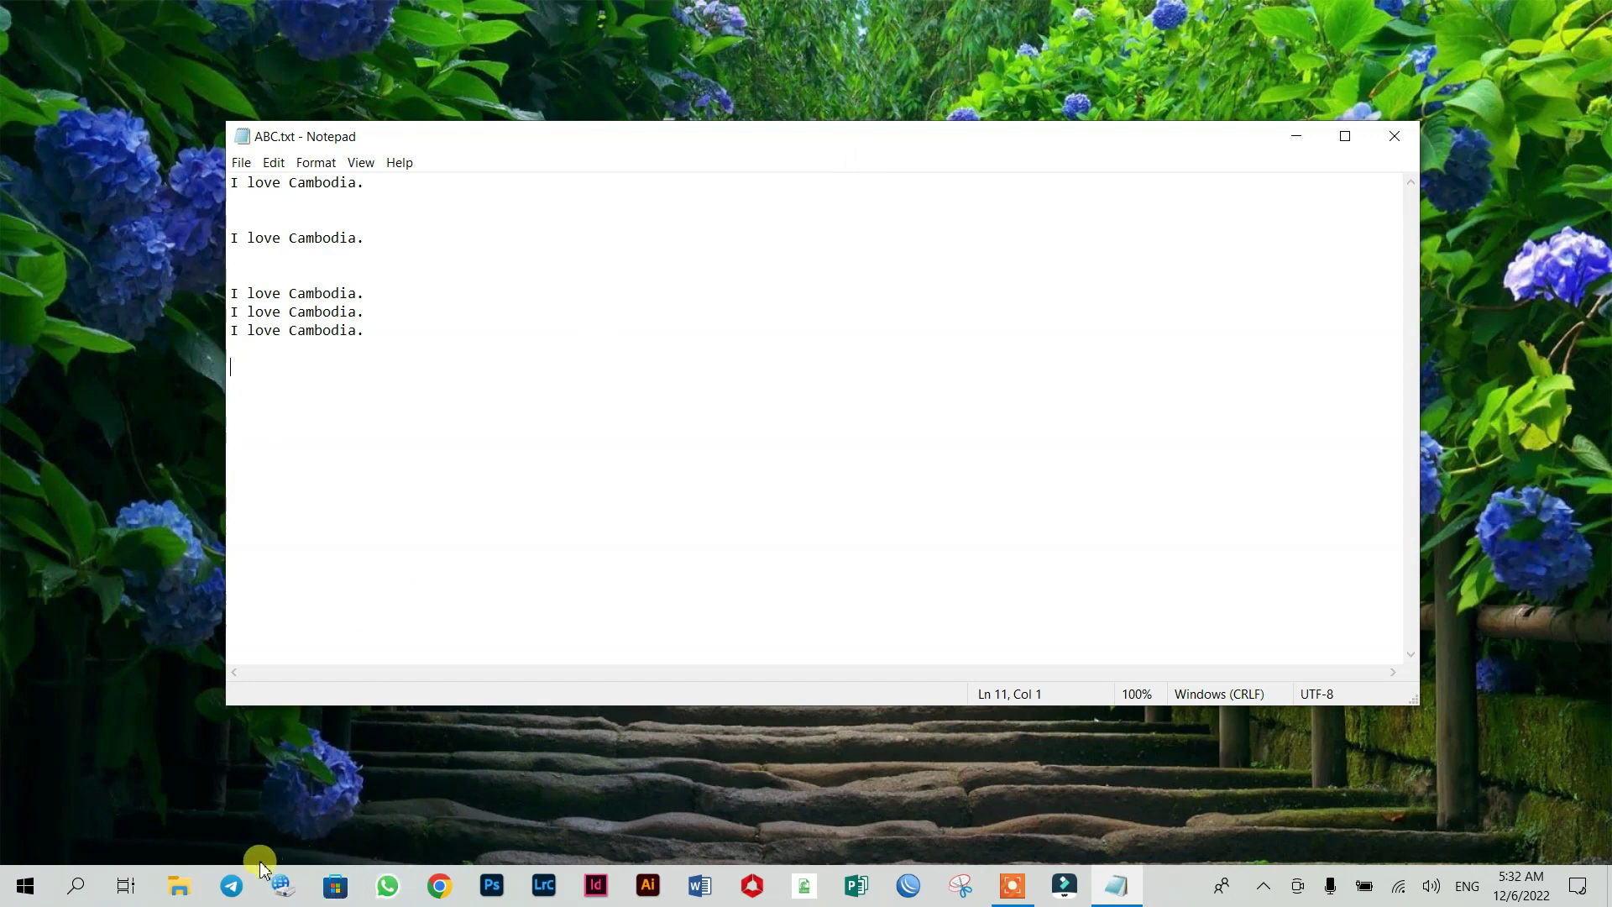
Launch Telegram, Google Chrome and a blank Word document so that several apps run alongside Notepad
{"action": "left_click", "coordinate": [229, 890]}
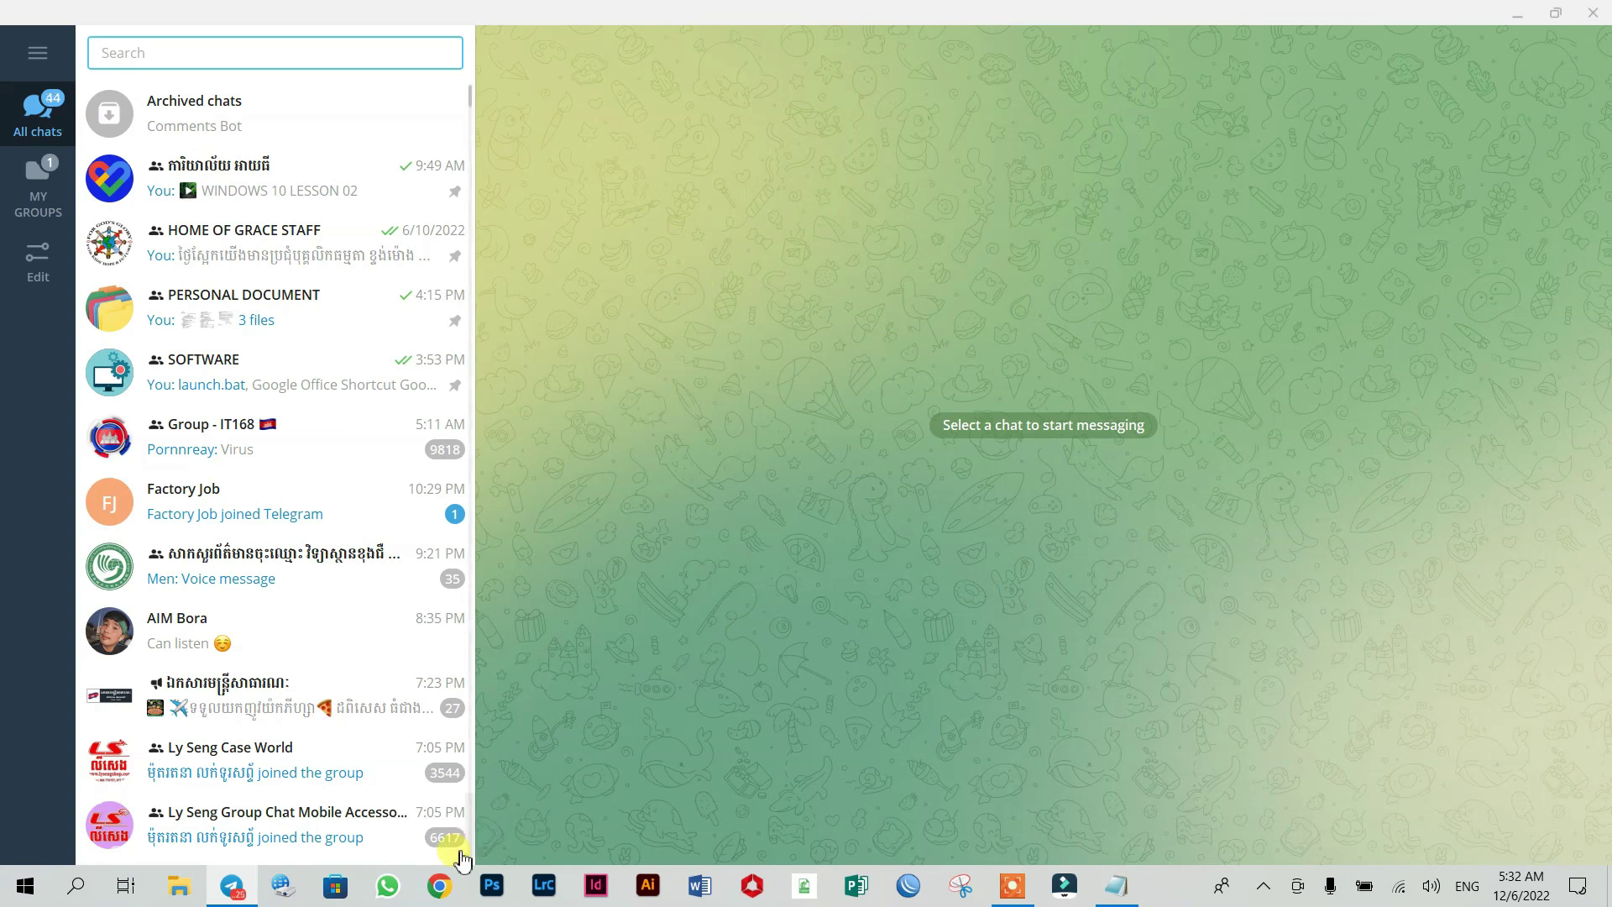
{"action": "left_click", "coordinate": [439, 897]}
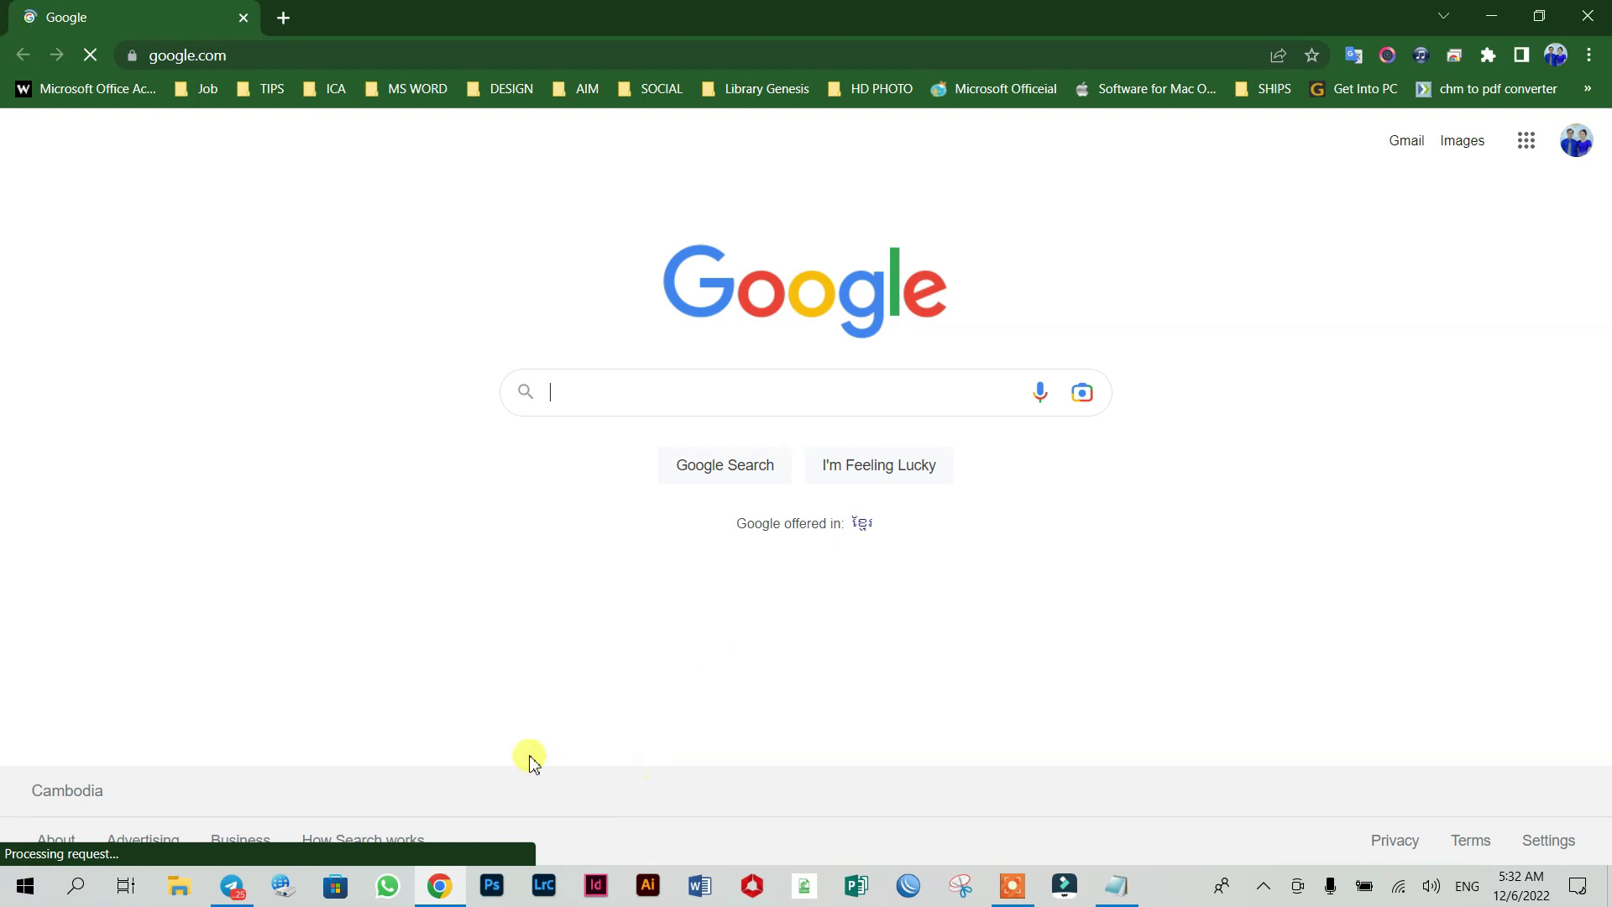
{"action": "left_click", "coordinate": [700, 886]}
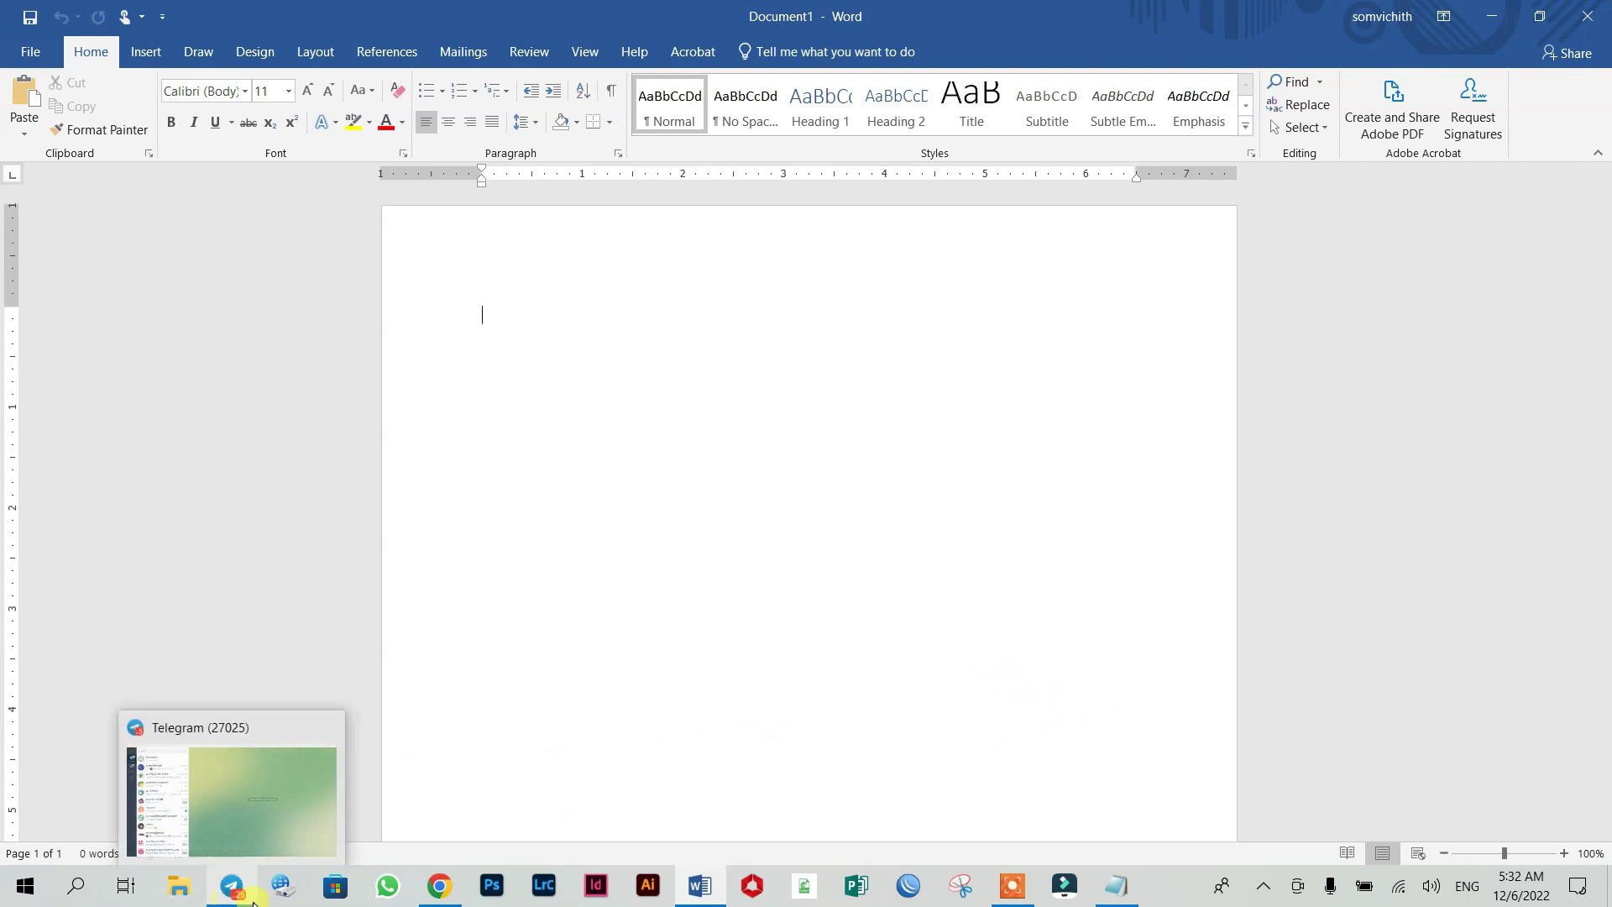
Bring the ABC.txt Notepad window in front of Word and minimise it again
{"action": "mouse_move", "coordinate": [422, 897]}
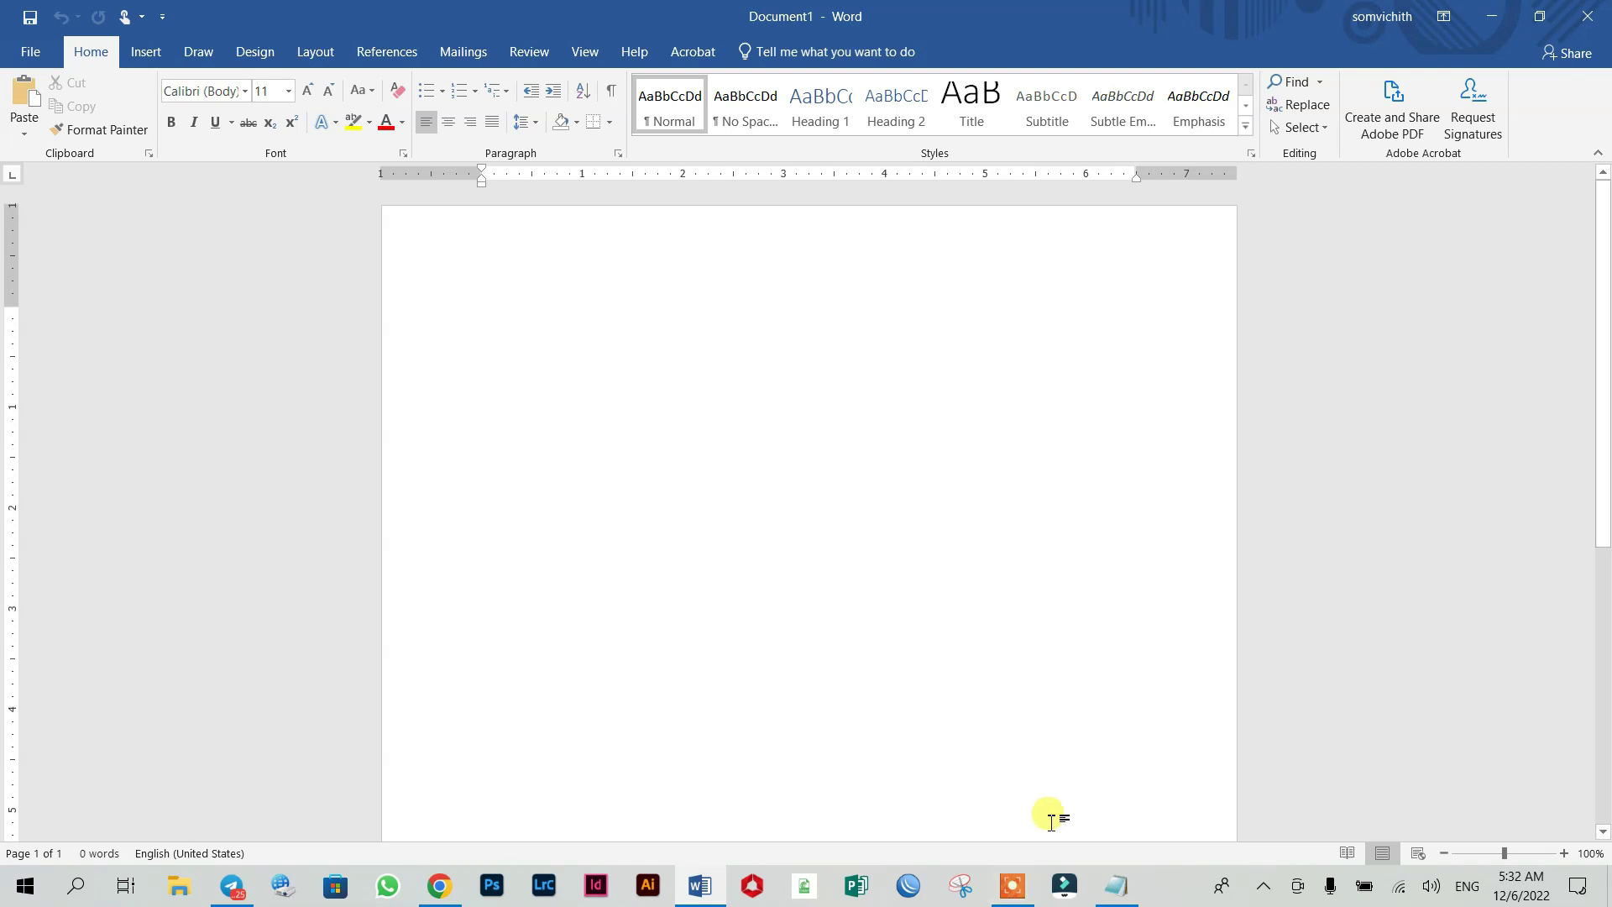
{"action": "left_click", "coordinate": [1115, 897]}
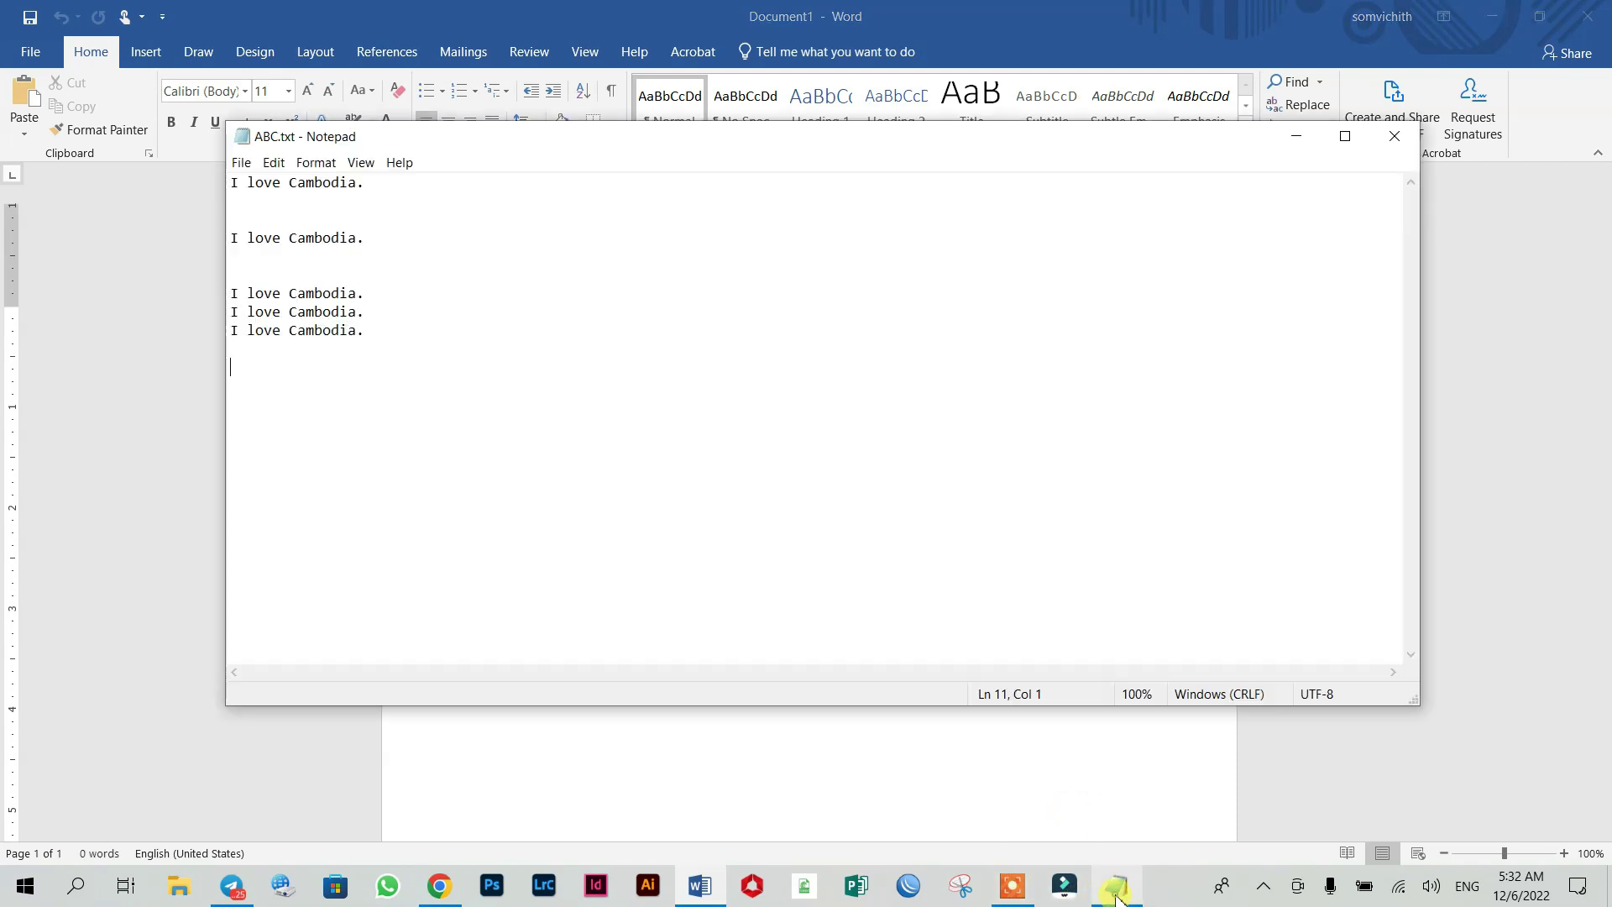
{"action": "left_click", "coordinate": [1117, 898]}
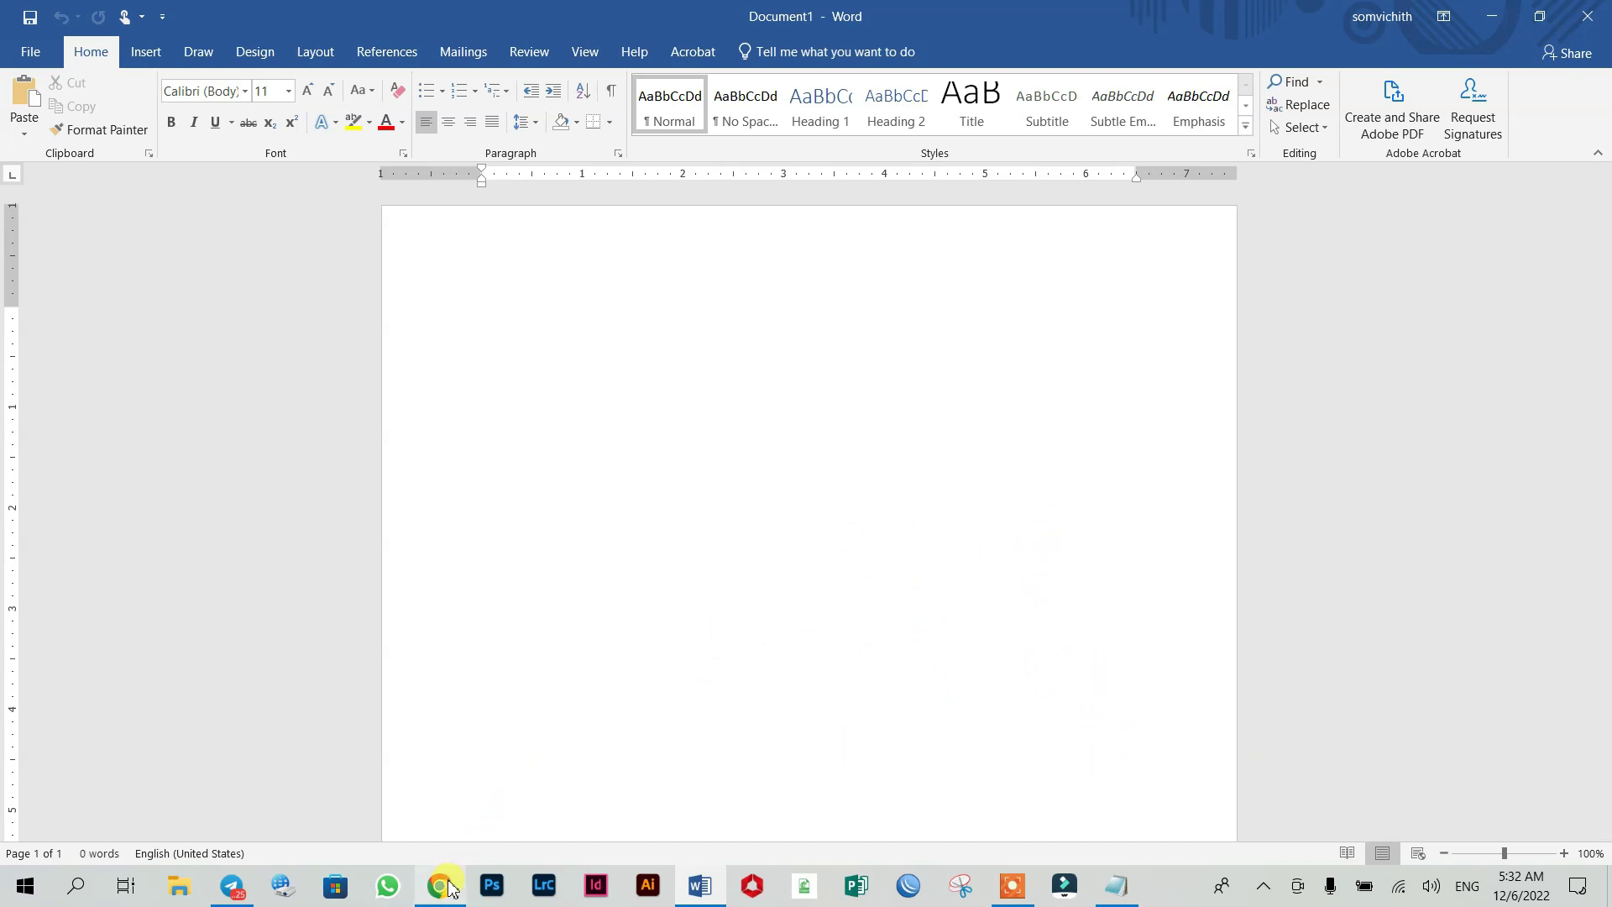
Preview the open Google Chrome window, switch to it, and bring Telegram to the front
{"action": "mouse_move", "coordinate": [450, 886]}
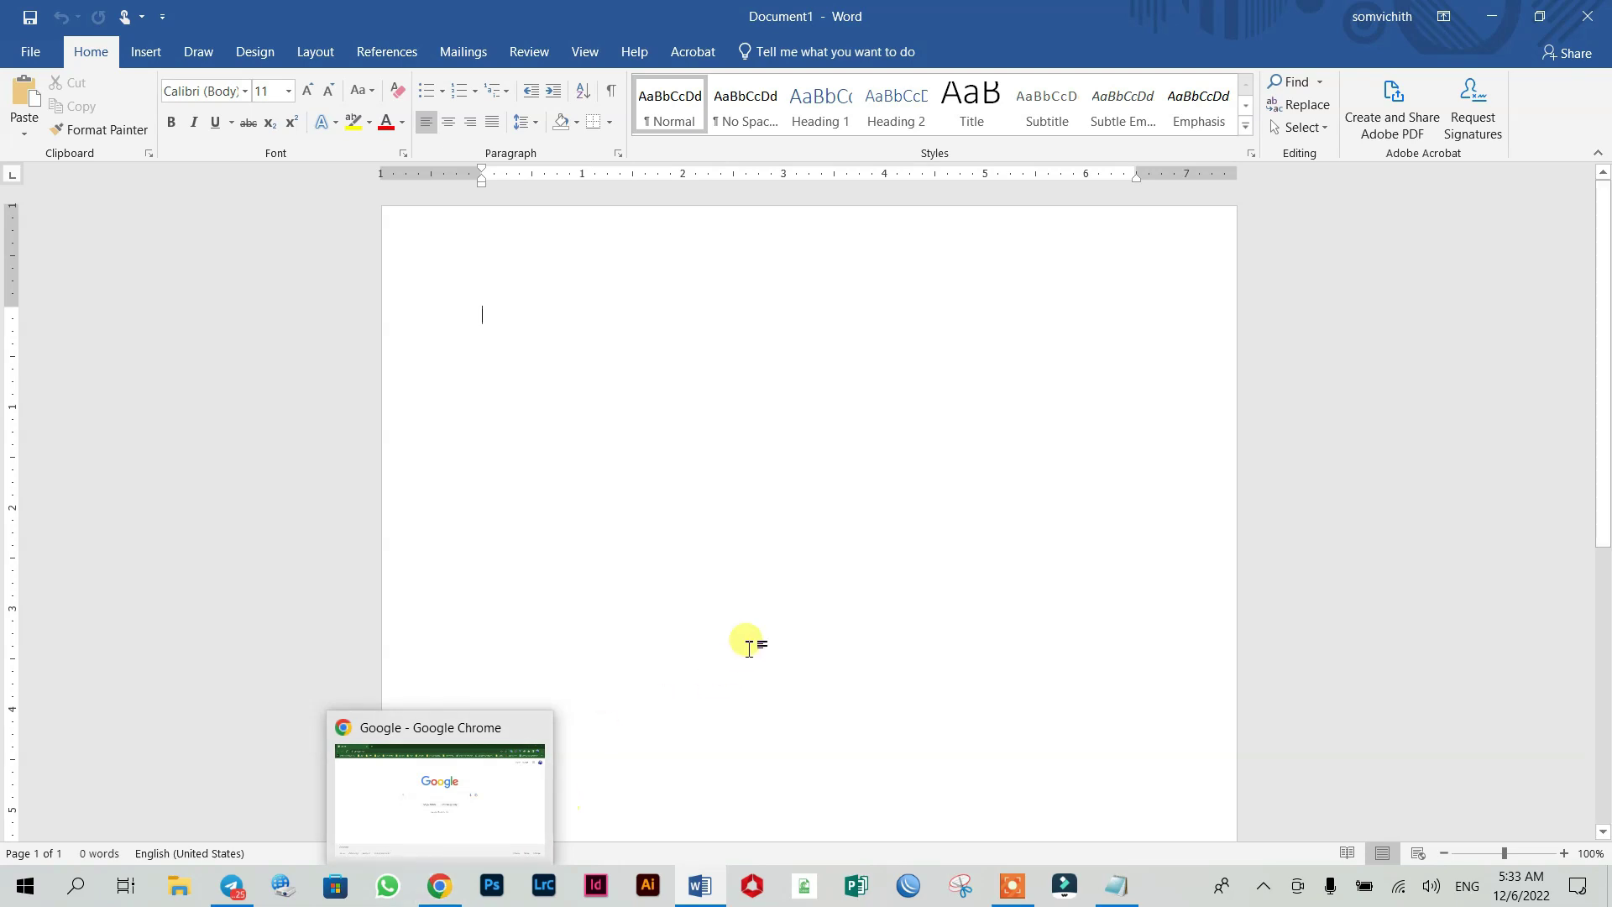
{"action": "left_click", "coordinate": [437, 888]}
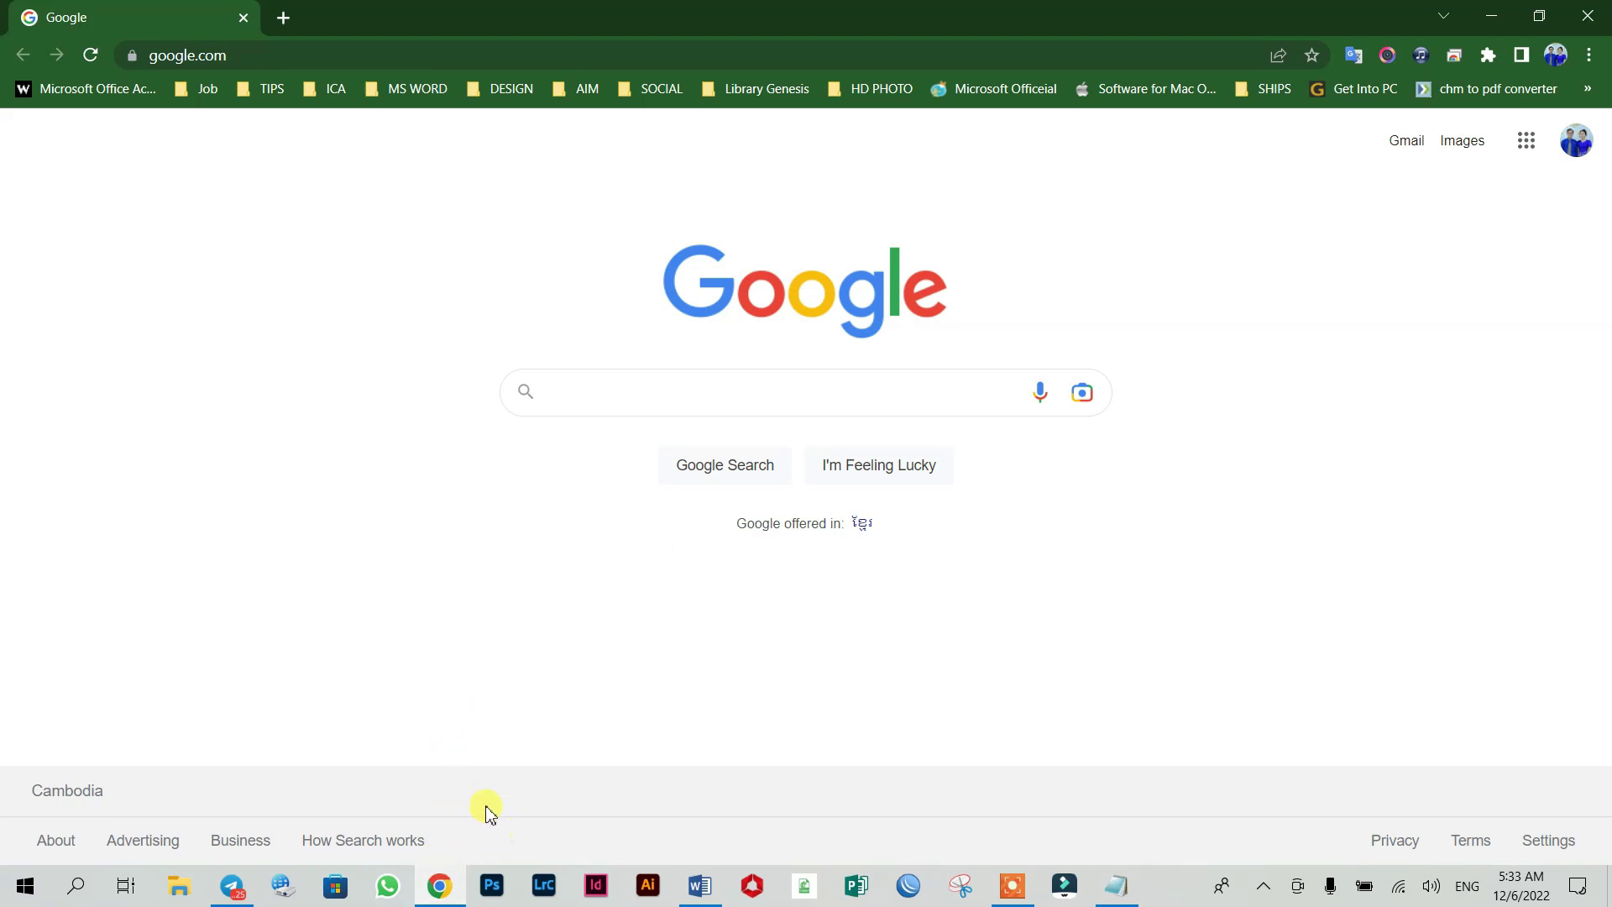
{"action": "left_click", "coordinate": [231, 890]}
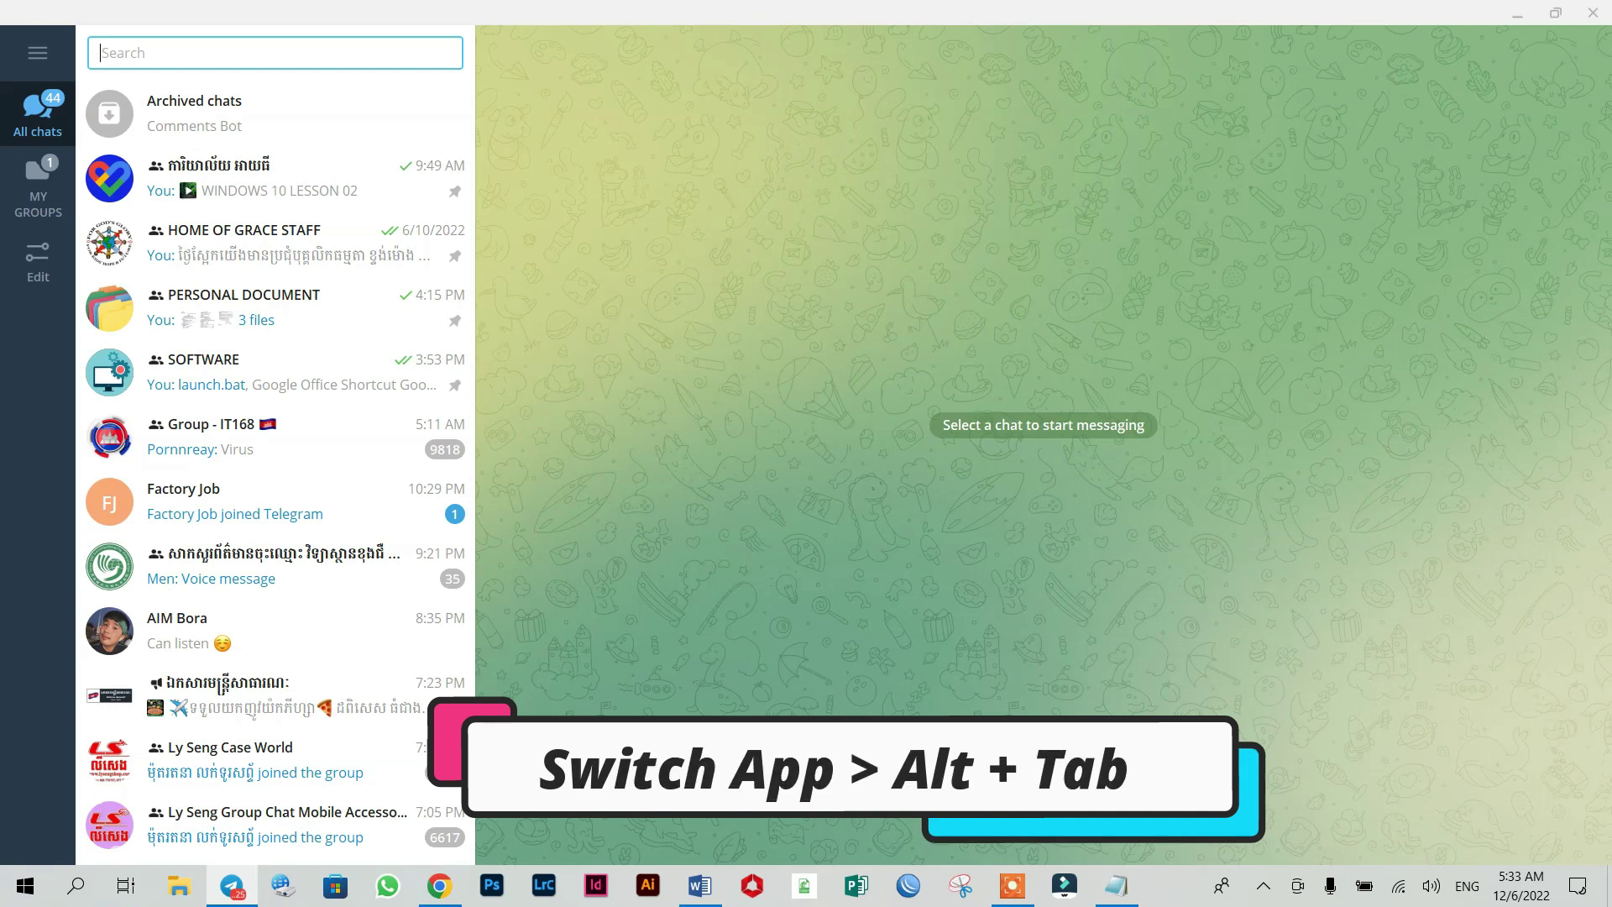
Cycle through all open windows in the task switcher from Telegram and switch to Google Chrome
{"action": "key", "text": "alt+Tab"}
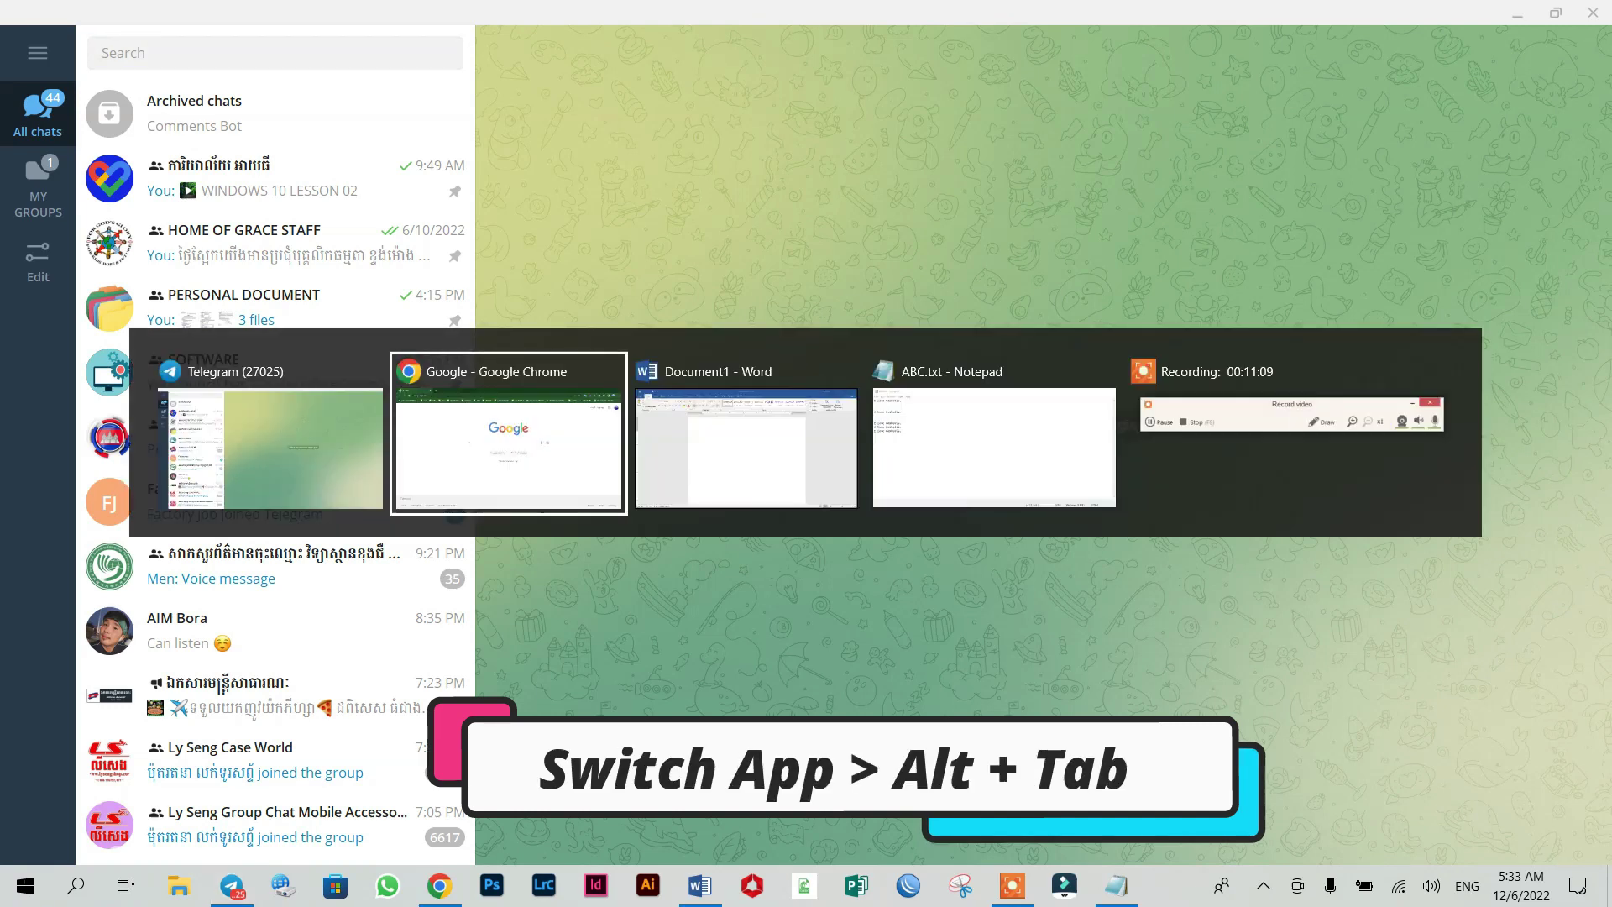
{"action": "key", "text": "alt+Tab"}
{"action": "key", "text": "alt+Tab"}
{"action": "key", "text": "alt+Tab"}
{"action": "key", "text": "alt+Tab"}
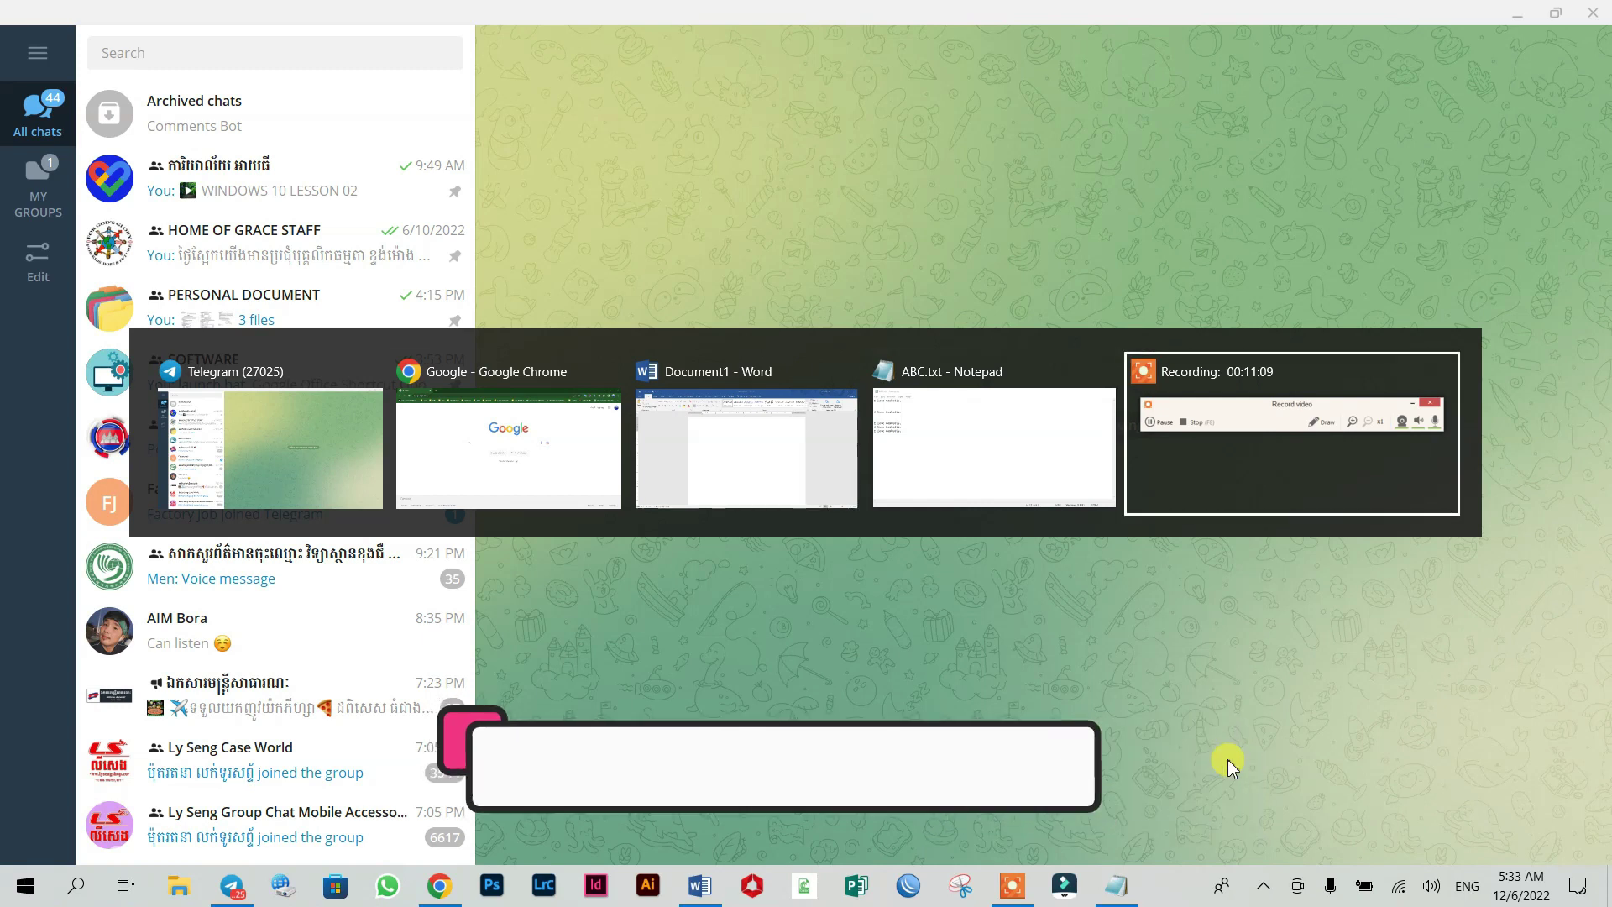
{"action": "key", "text": "alt+Tab"}
{"action": "key", "text": "alt+Tab"}
{"action": "key", "text": "alt+Tab"}
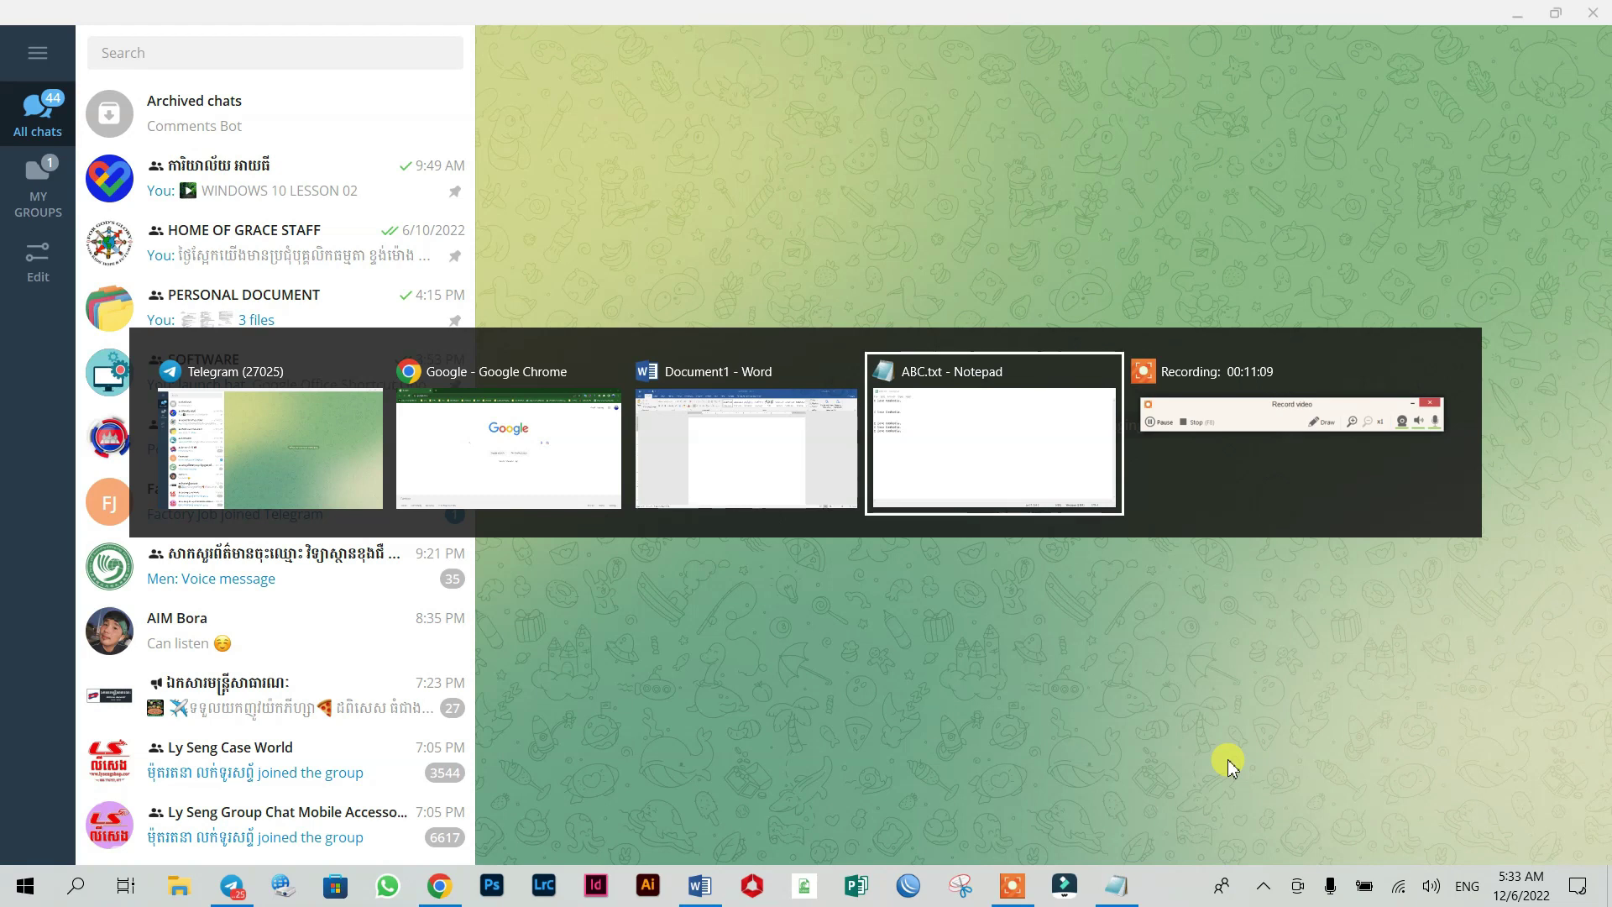
{"action": "key", "text": "alt+Tab"}
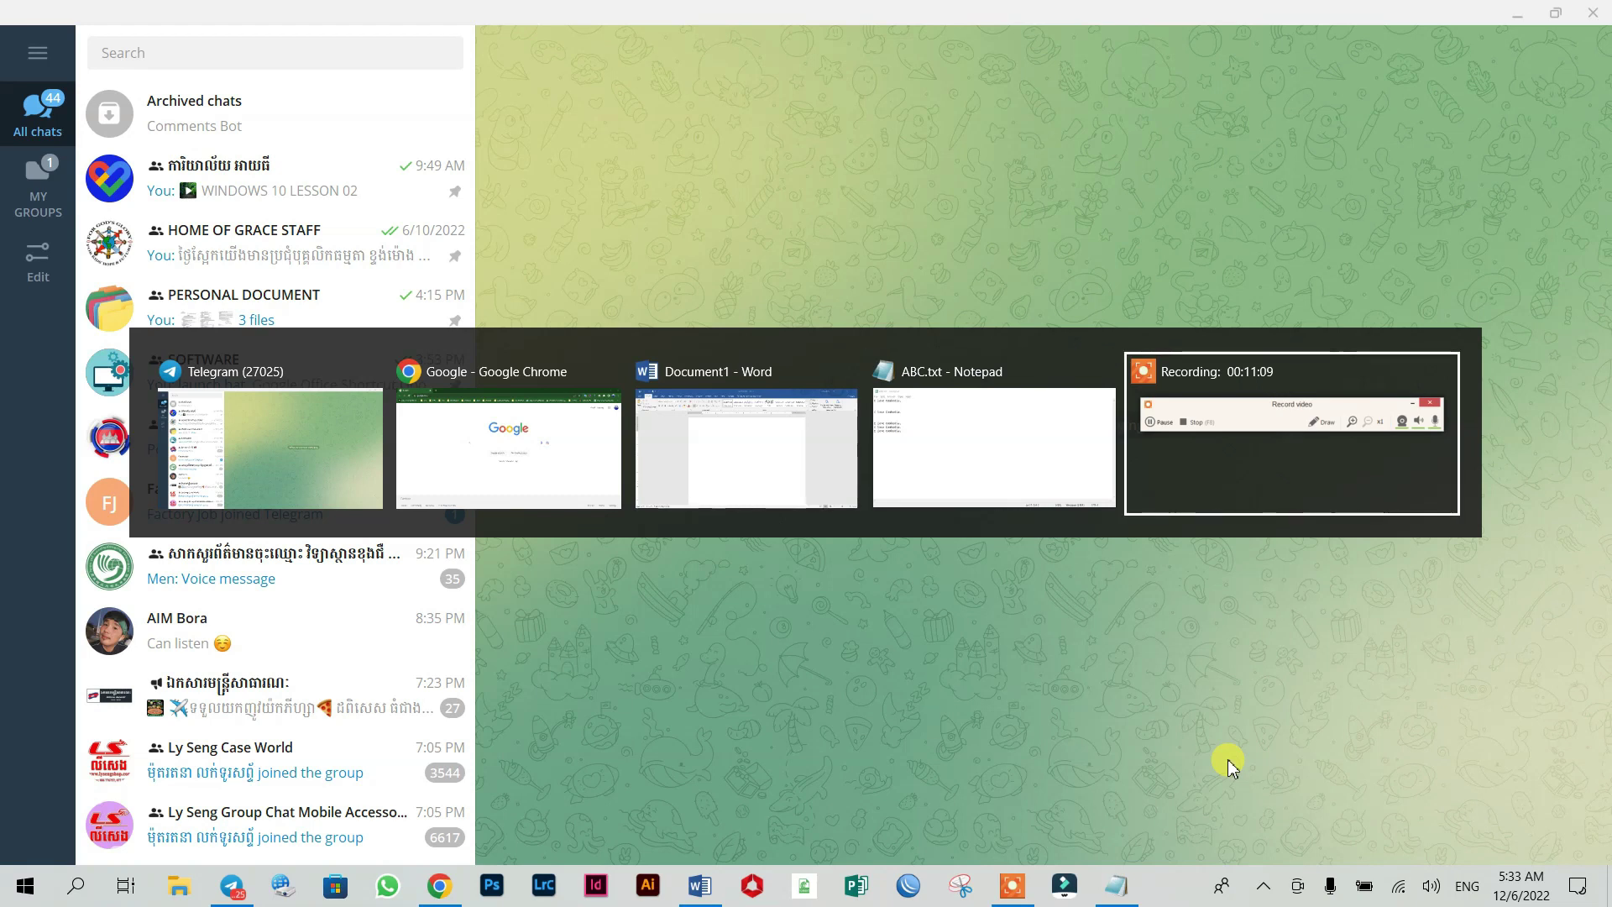
{"action": "key", "text": "alt+Tab"}
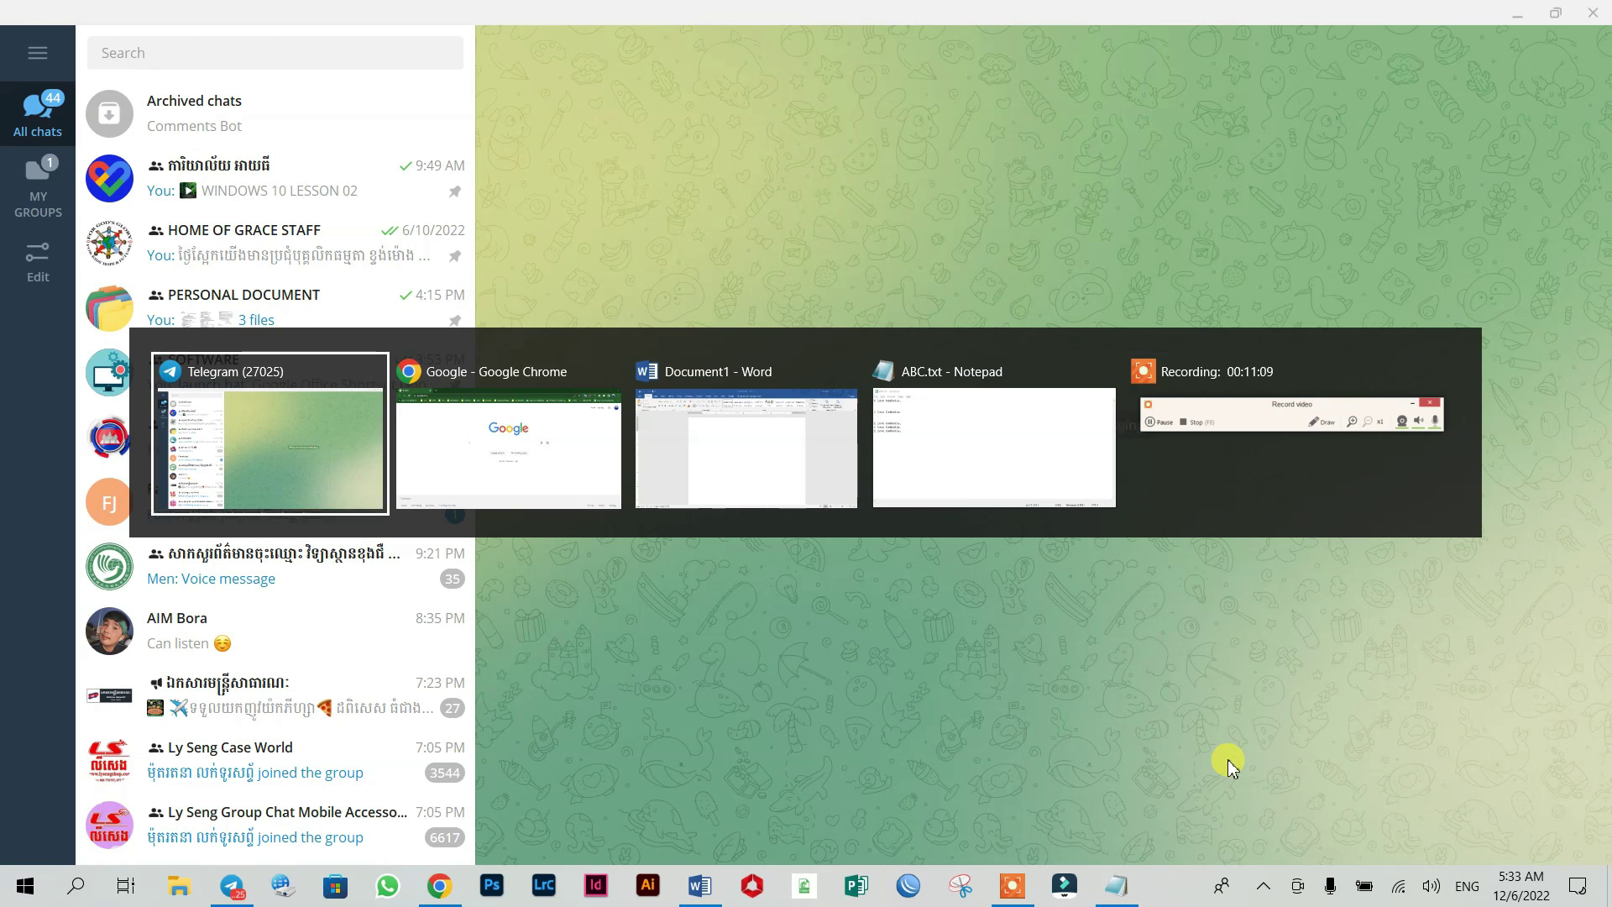
{"action": "key", "text": "alt+Tab"}
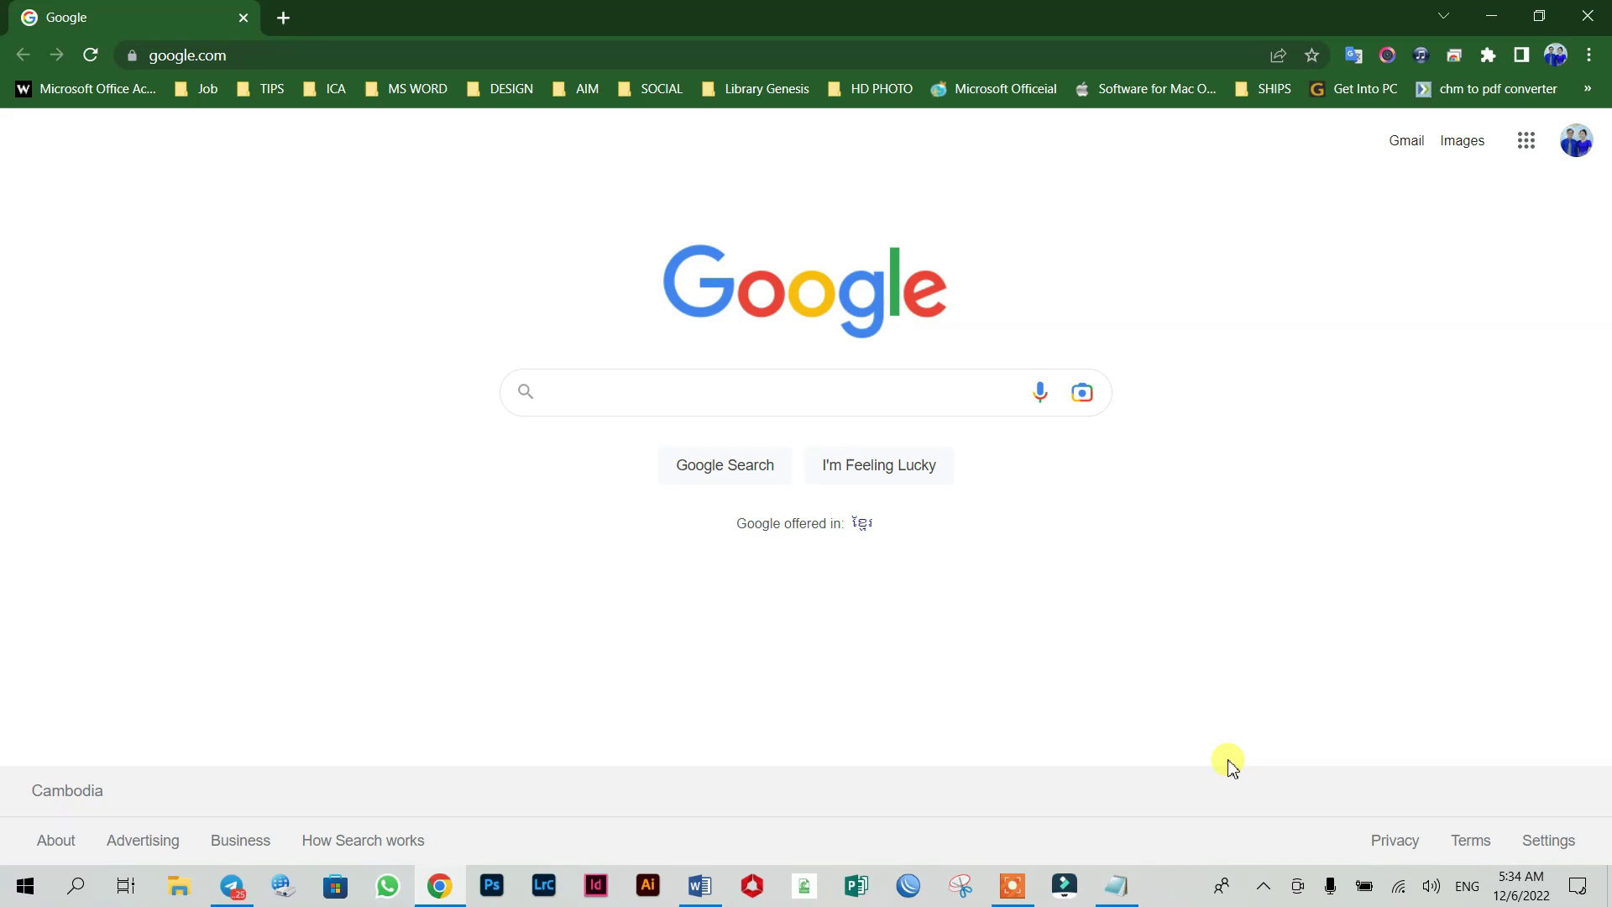
Cycle through the task switcher from Google Chrome to the Document1 Word window
{"action": "key", "text": "alt+Tab"}
{"action": "key", "text": "alt+Tab"}
{"action": "key", "text": "alt+Tab"}
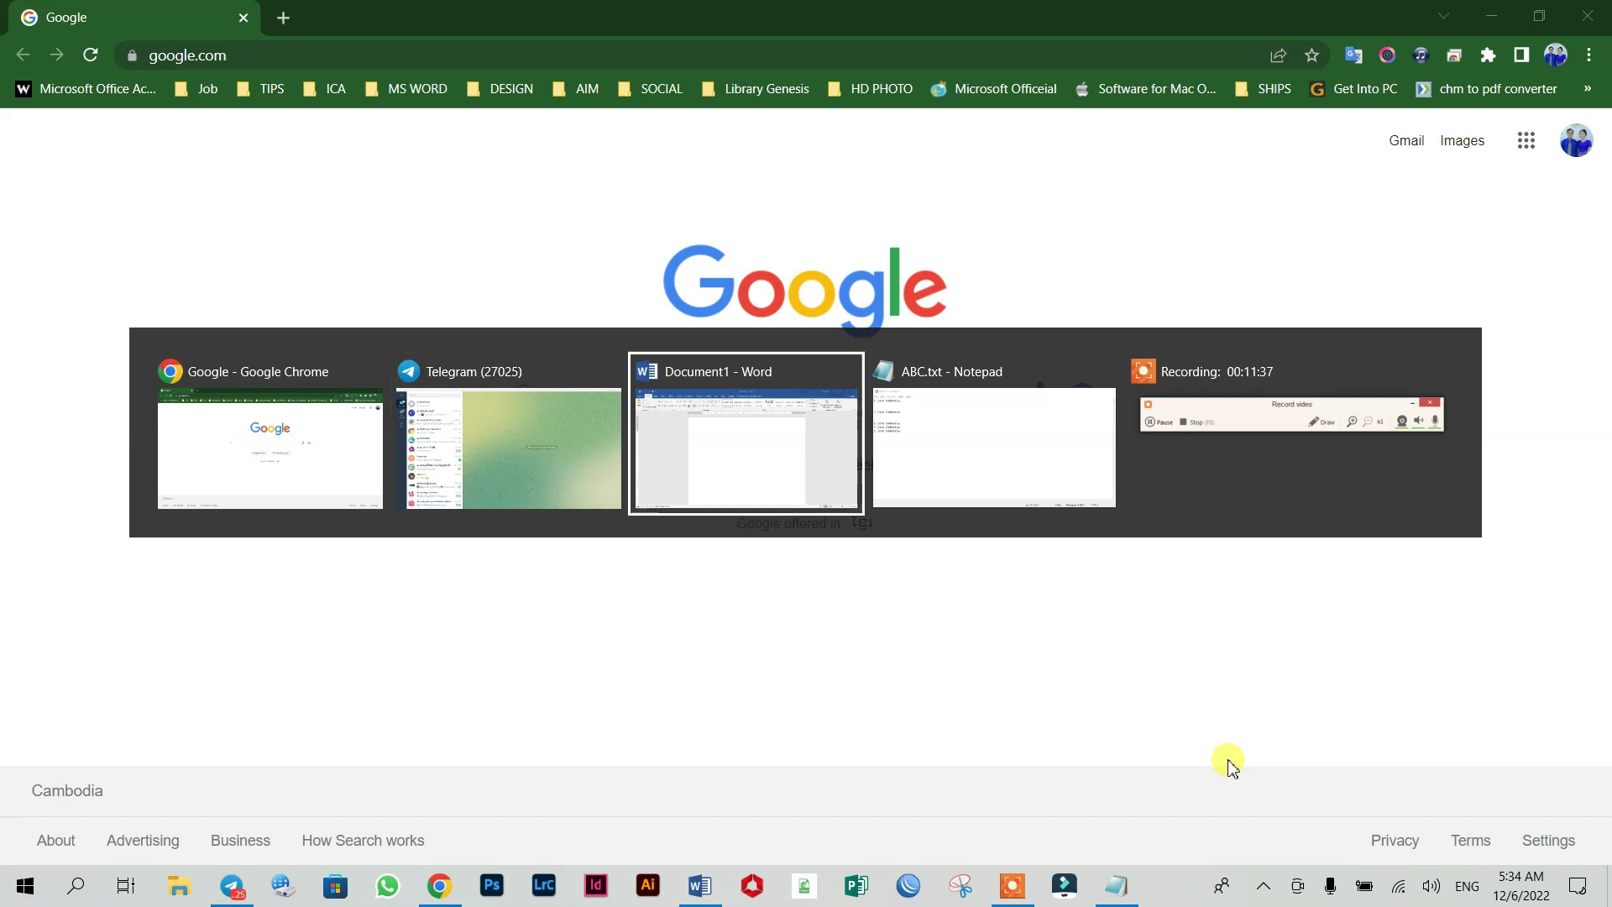